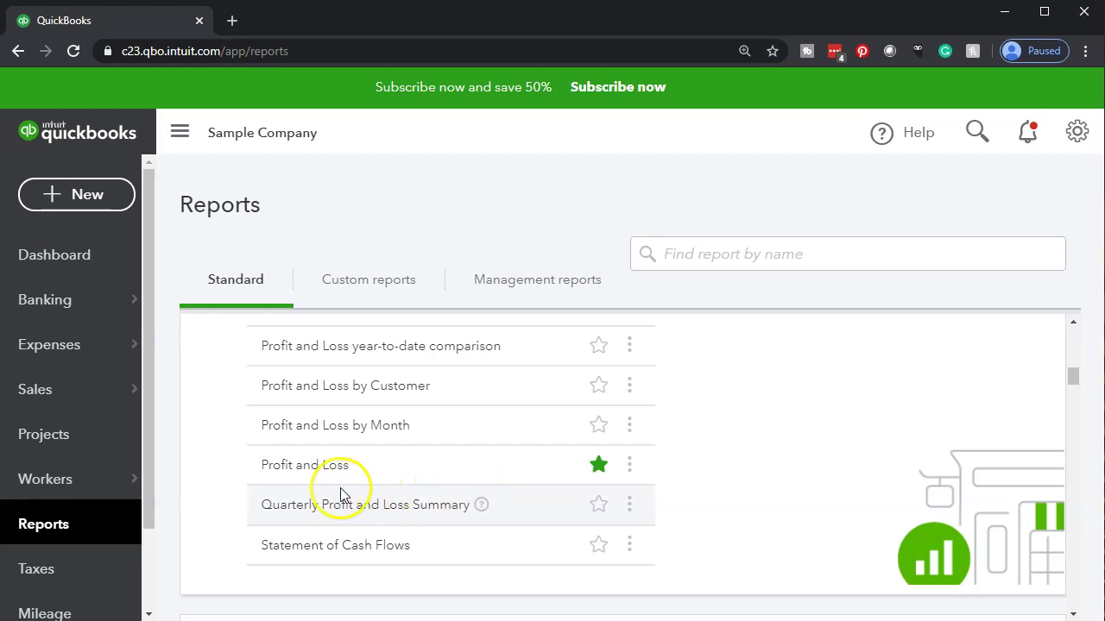
# Open the Profit and Loss report and run it for the period 01/01/2019 to 12/31/2019.
pyautogui.click(298, 474)
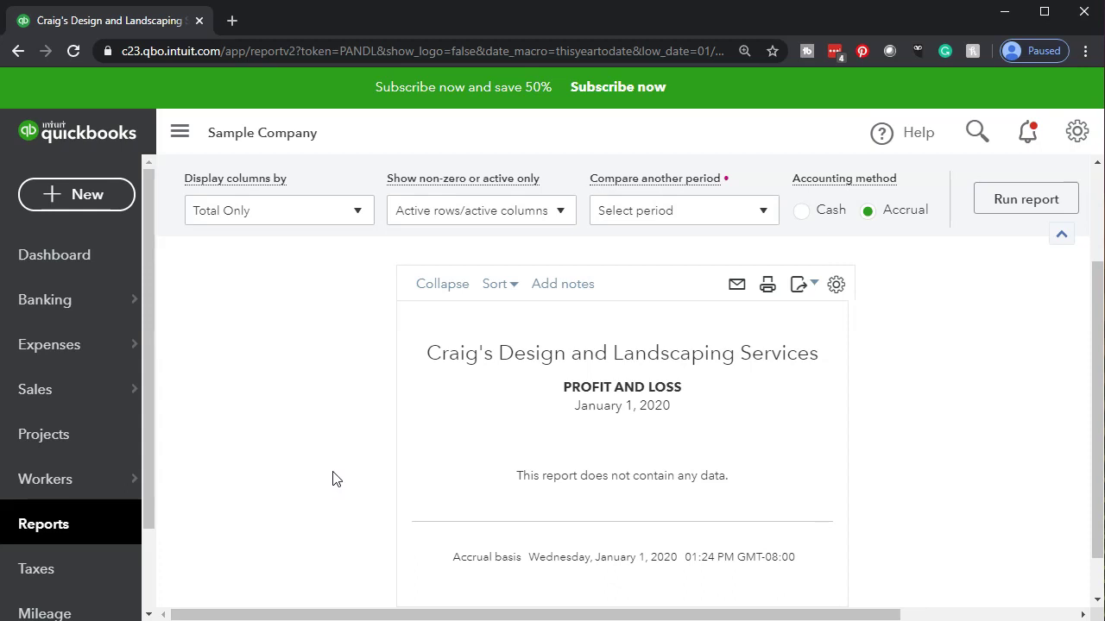
pyautogui.scroll(2, 331, 479)
pyautogui.moveTo(471, 279); pyautogui.dragTo(373, 285)
pyautogui.write('0')
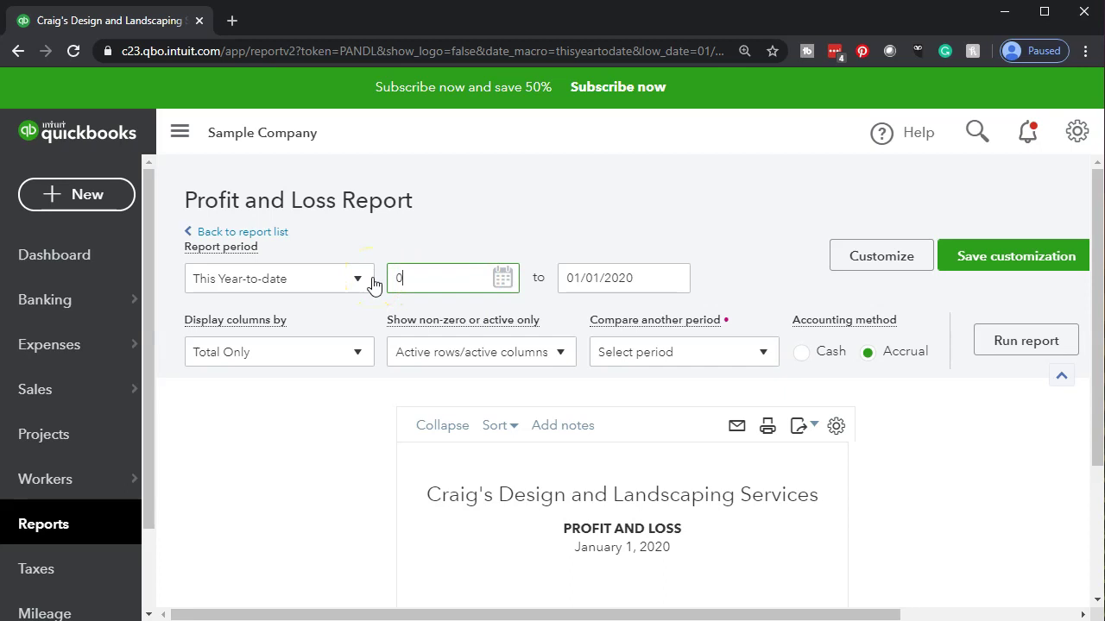
pyautogui.write('1/01/2019')
pyautogui.press('Tab')
pyautogui.write('12/31/2019')
pyautogui.press('Tab')
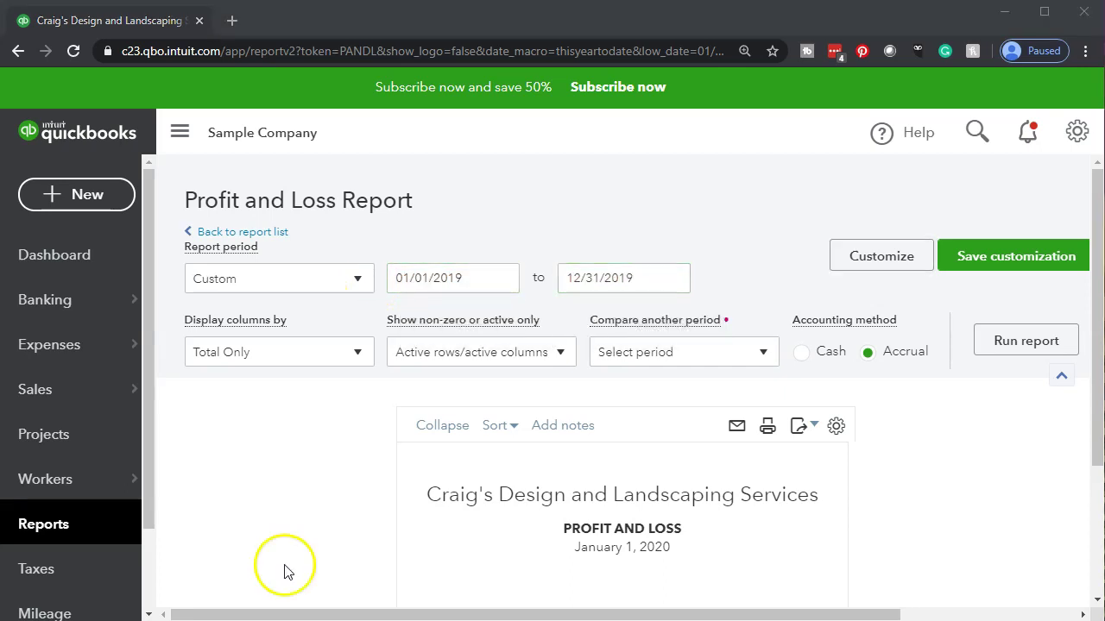
pyautogui.click(989, 352)
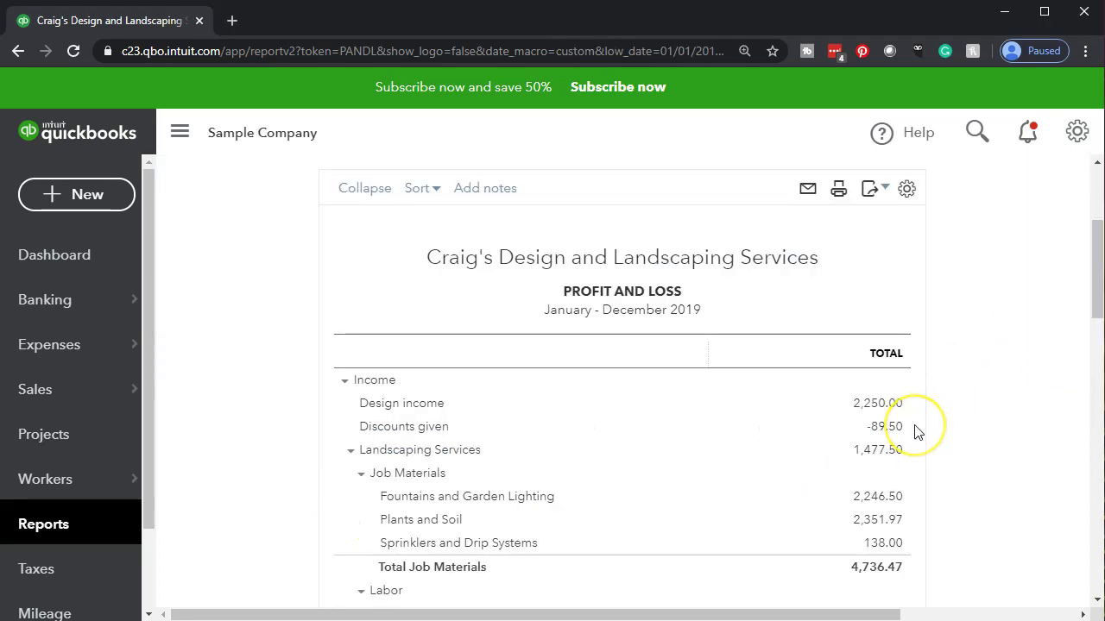
# Look over the 2019 report and duplicate its browser tab.
pyautogui.scroll(-4, 915, 432)
pyautogui.scroll(6, 915, 431)
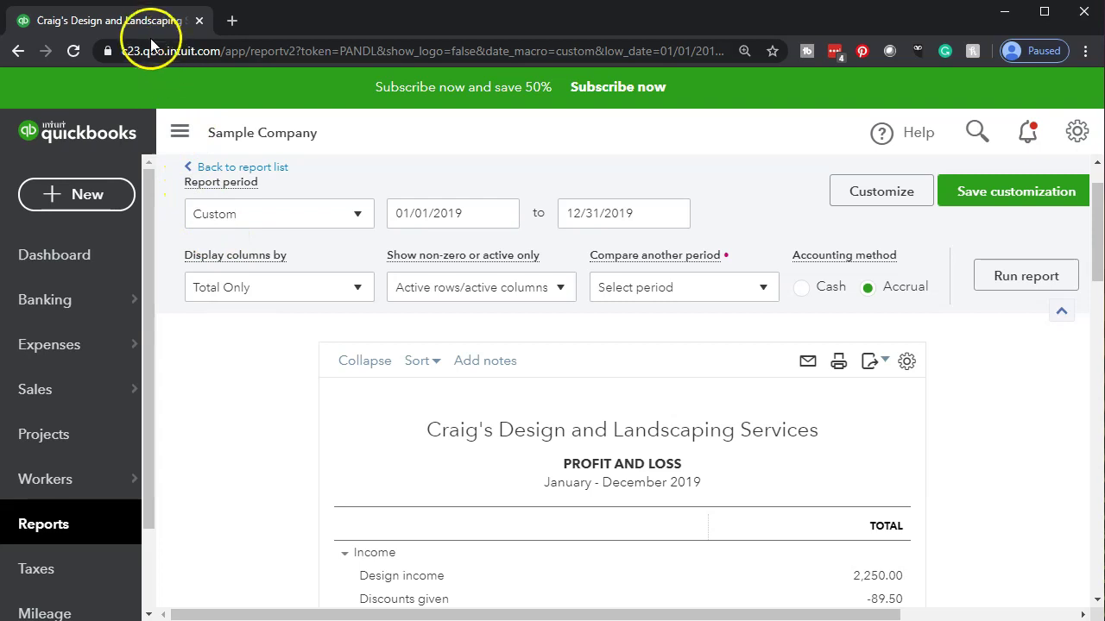
pyautogui.rightClick(130, 25)
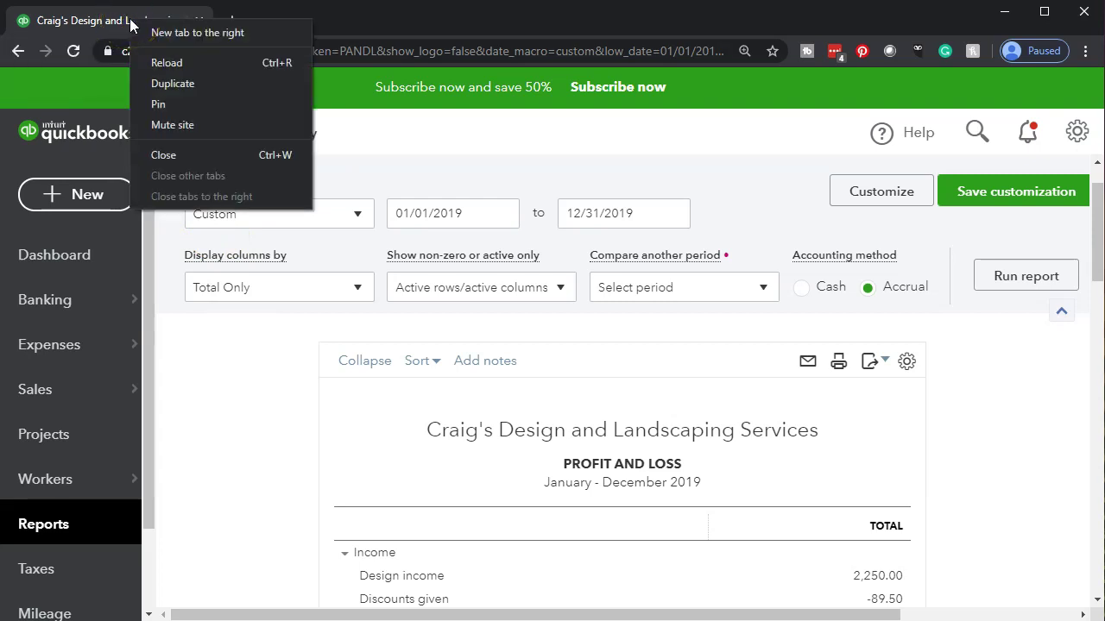
pyautogui.click(204, 83)
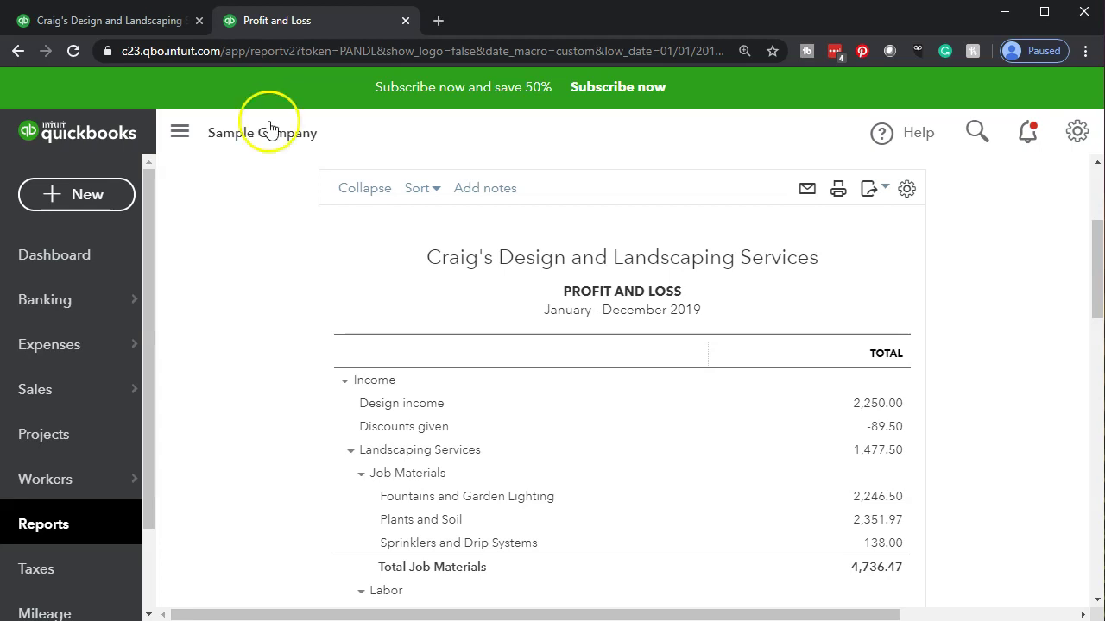
# In the duplicated report tab, hide the navigation menu and set the page zoom to 125%.
pyautogui.click(178, 138)
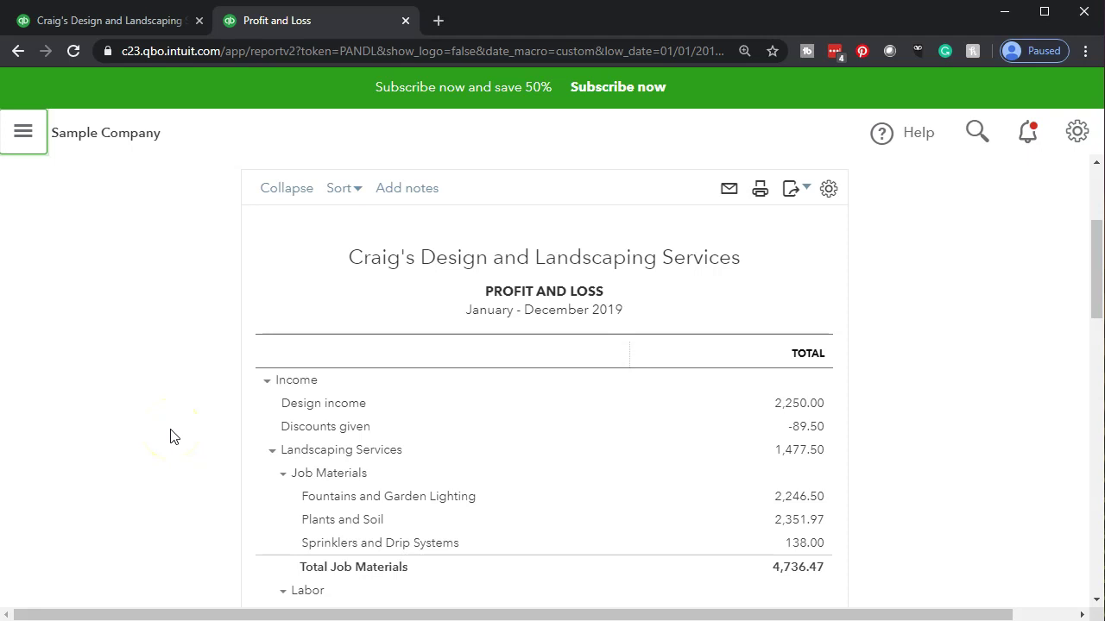
pyautogui.hotkey('ctrl', '+')
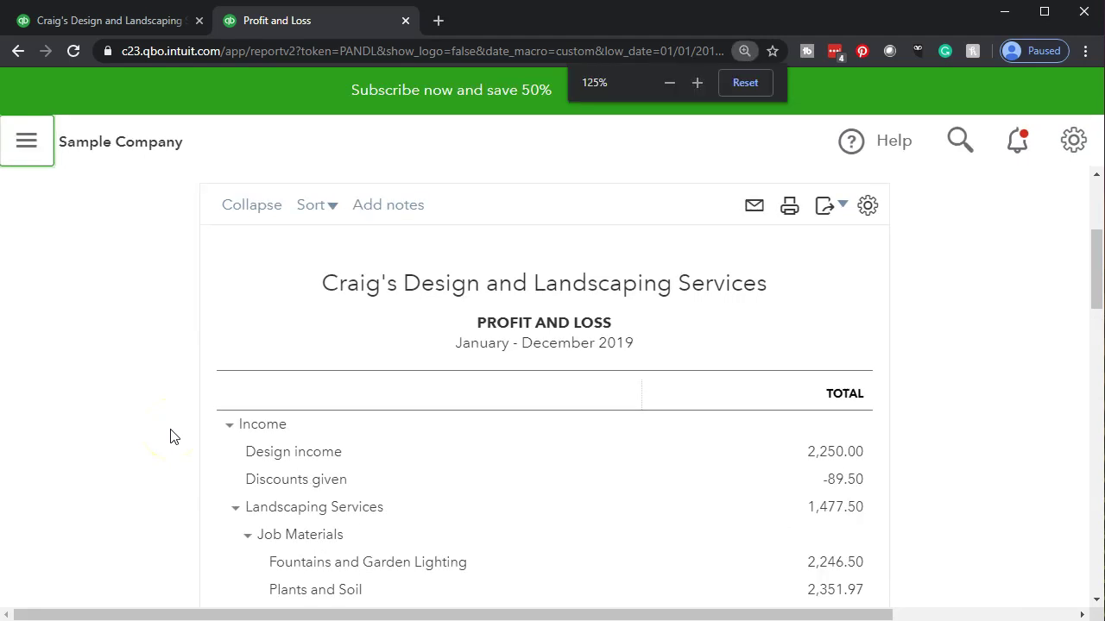
pyautogui.click(155, 435)
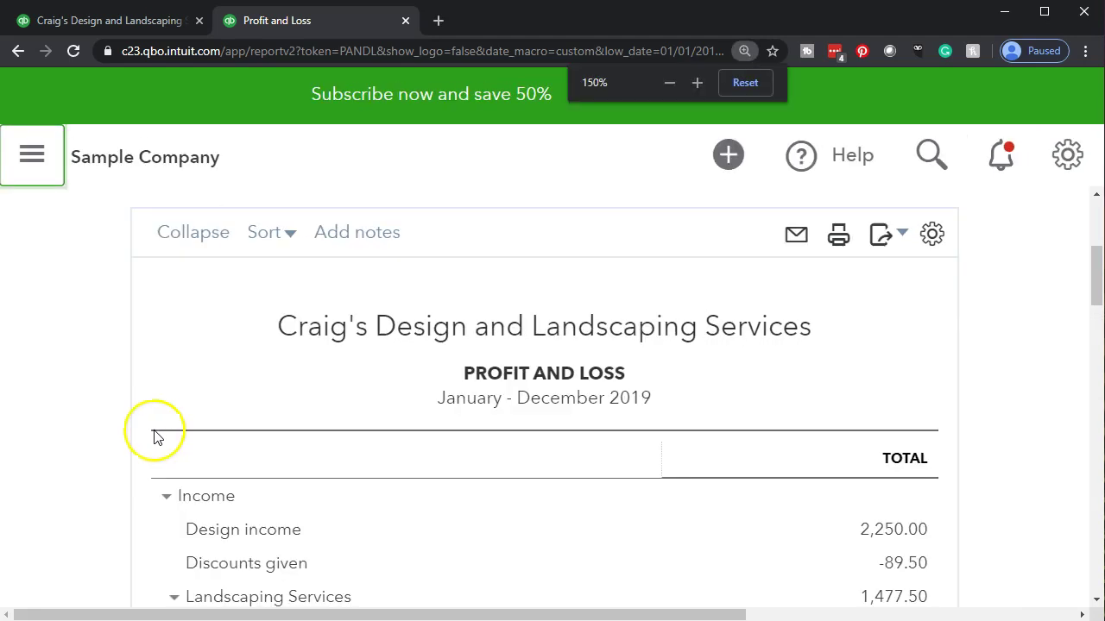
pyautogui.scroll(-1, 155, 438)
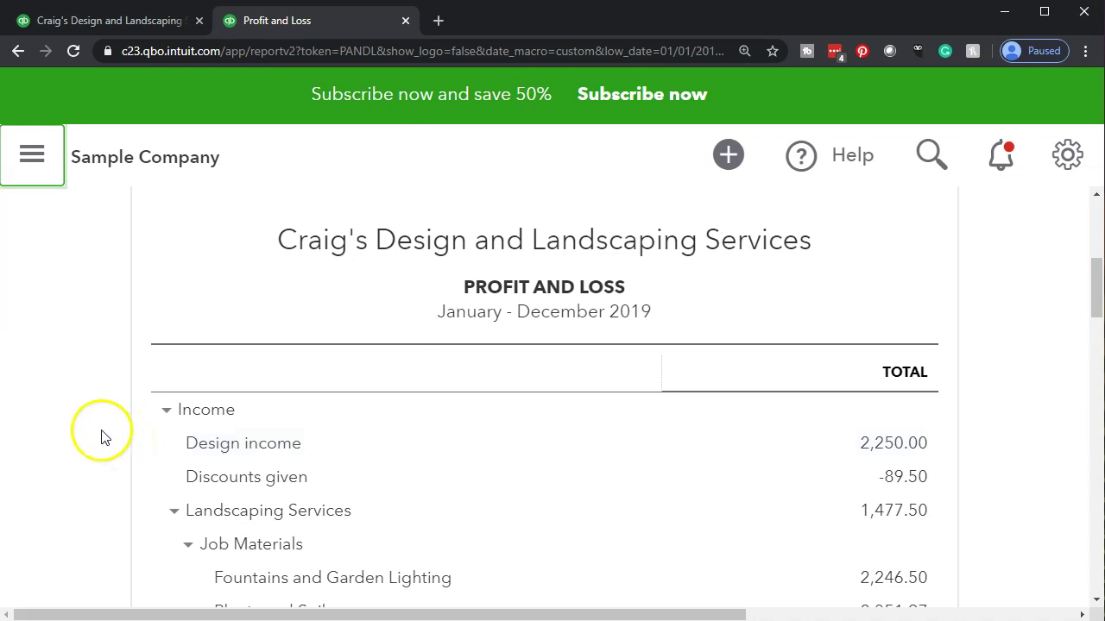
pyautogui.hotkey('ctrl', '-')
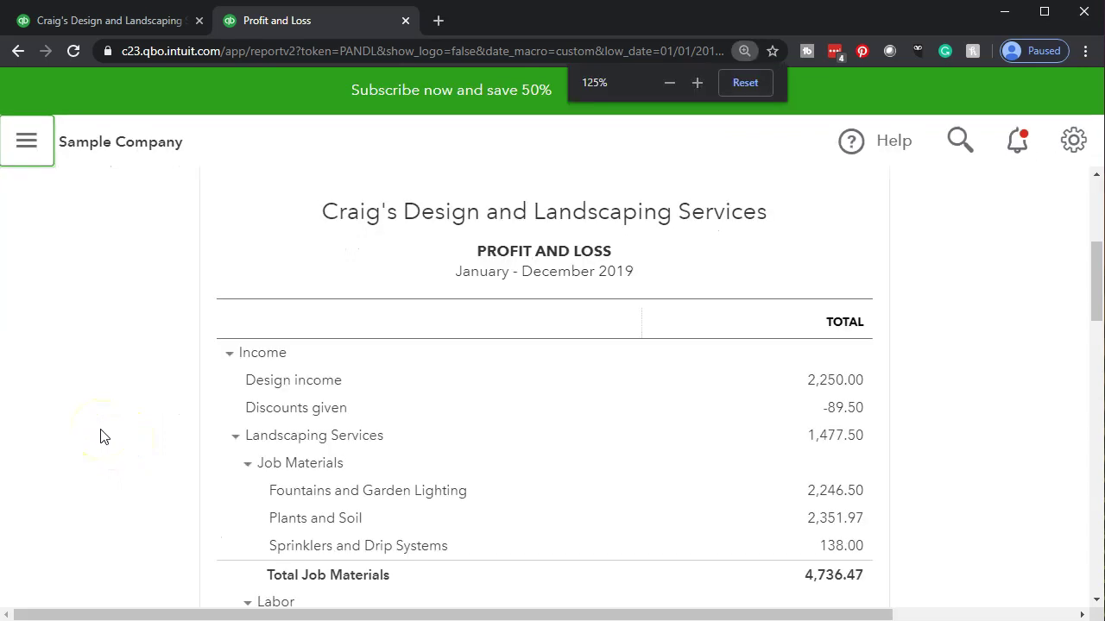
# Collapse the Income, Cost of Goods Sold, Expenses and Other Expenses sections of the report.
pyautogui.scroll(-1, 101, 435)
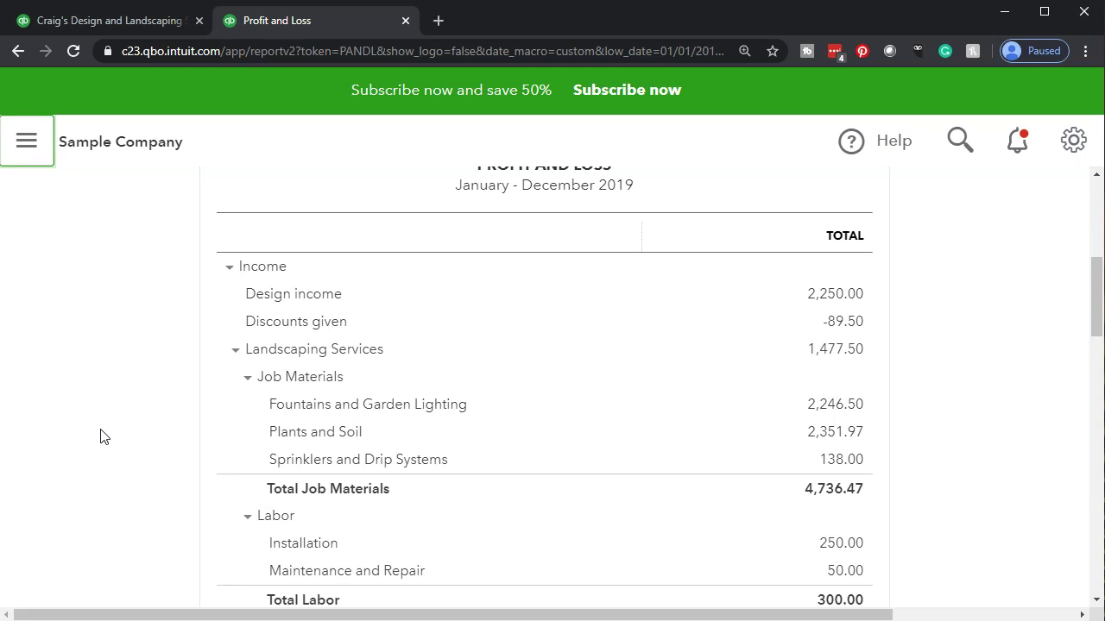
pyautogui.click(231, 268)
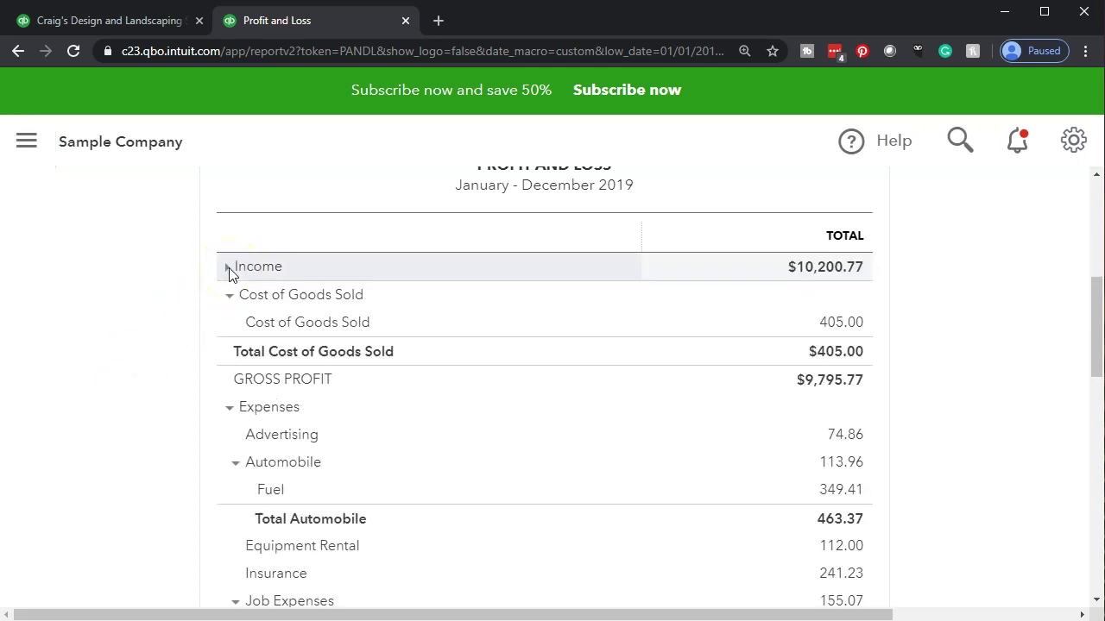
pyautogui.click(228, 295)
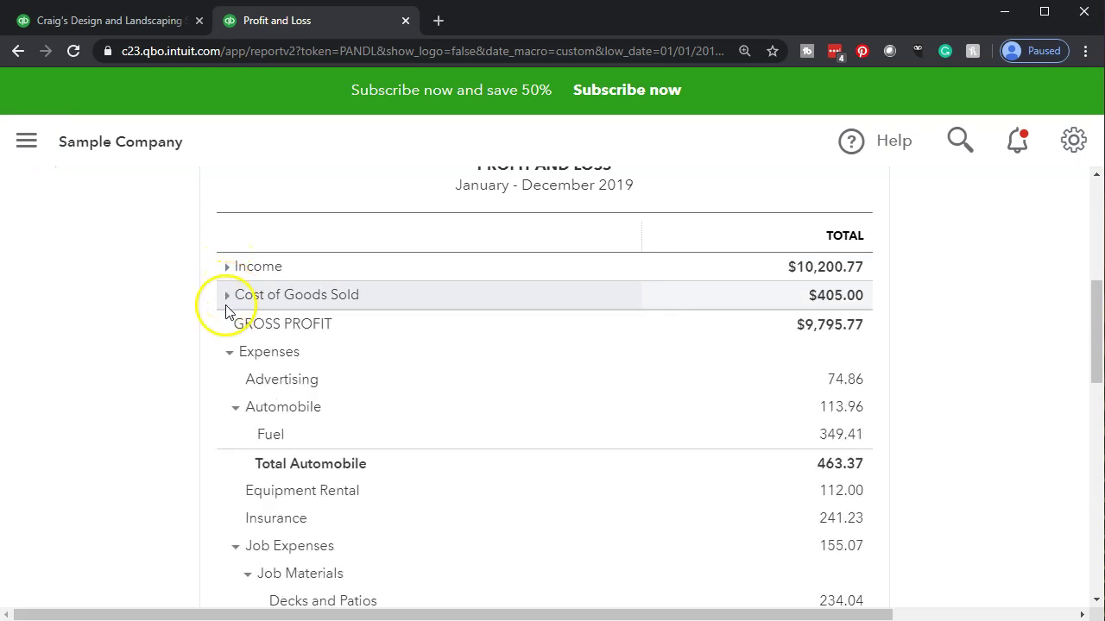
pyautogui.click(229, 350)
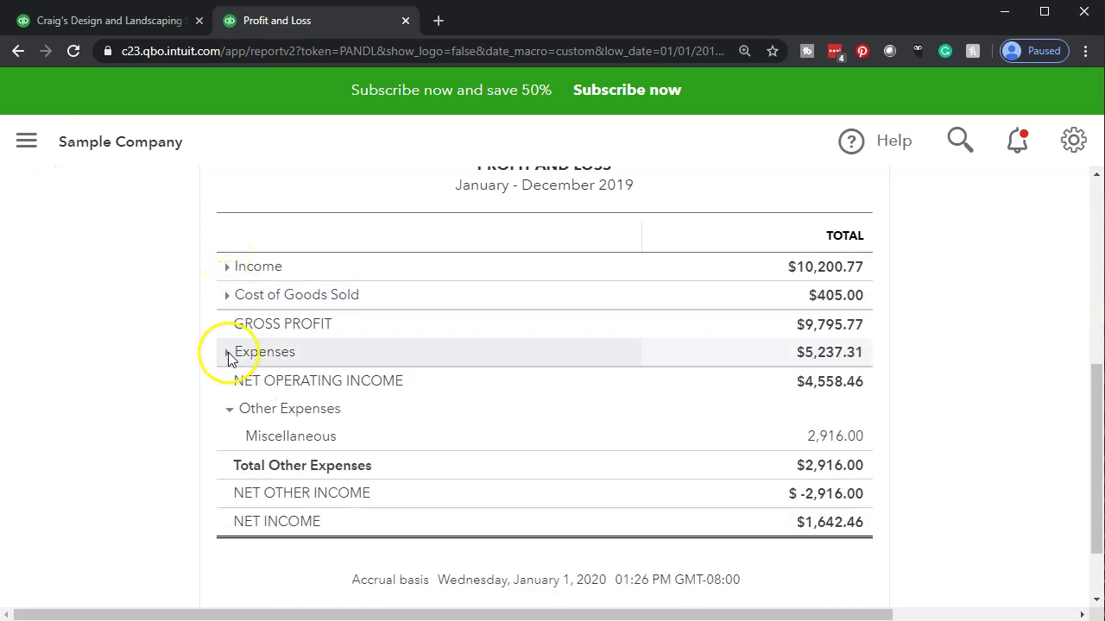
pyautogui.click(229, 411)
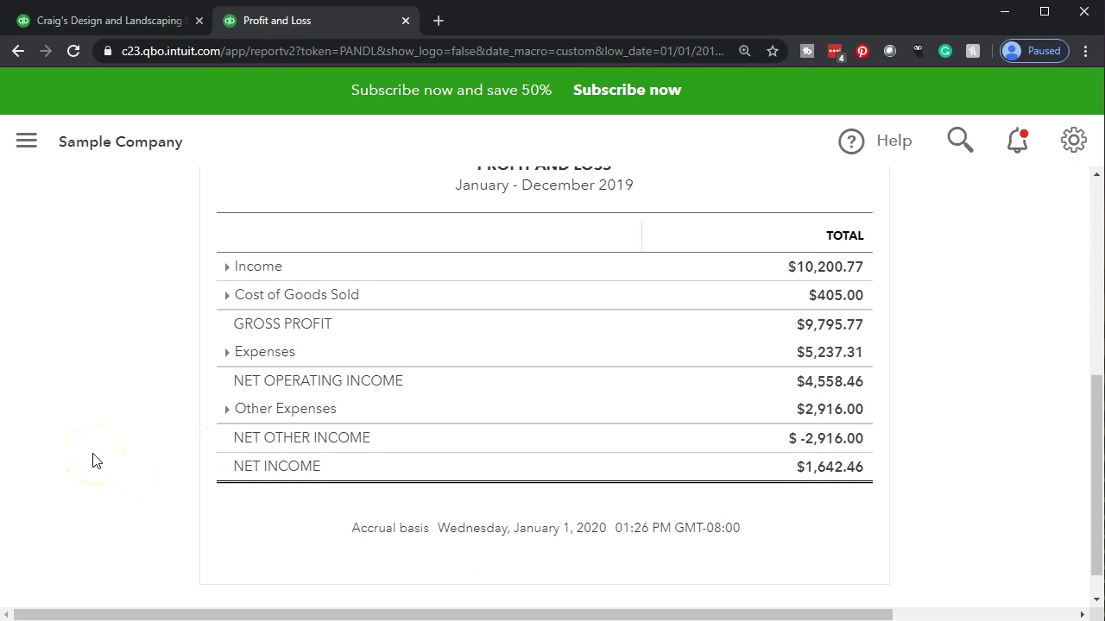
pyautogui.scroll(1, 92, 461)
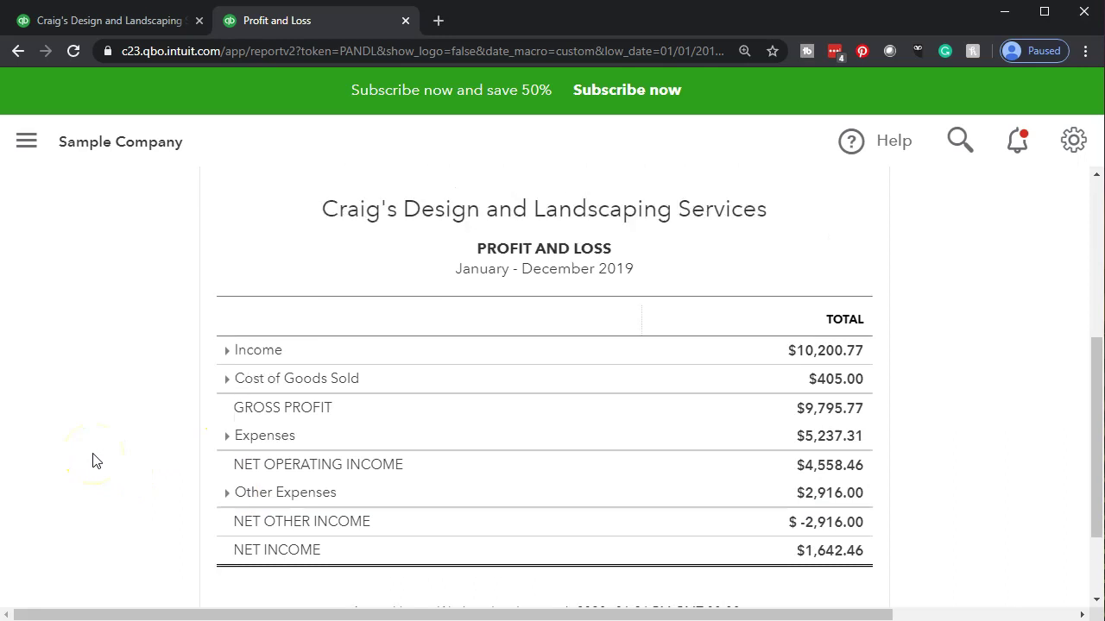
# Set the report's start date to 12/01/2019, rerun it, and review the result down to Net Income.
pyautogui.moveTo(309, 221)
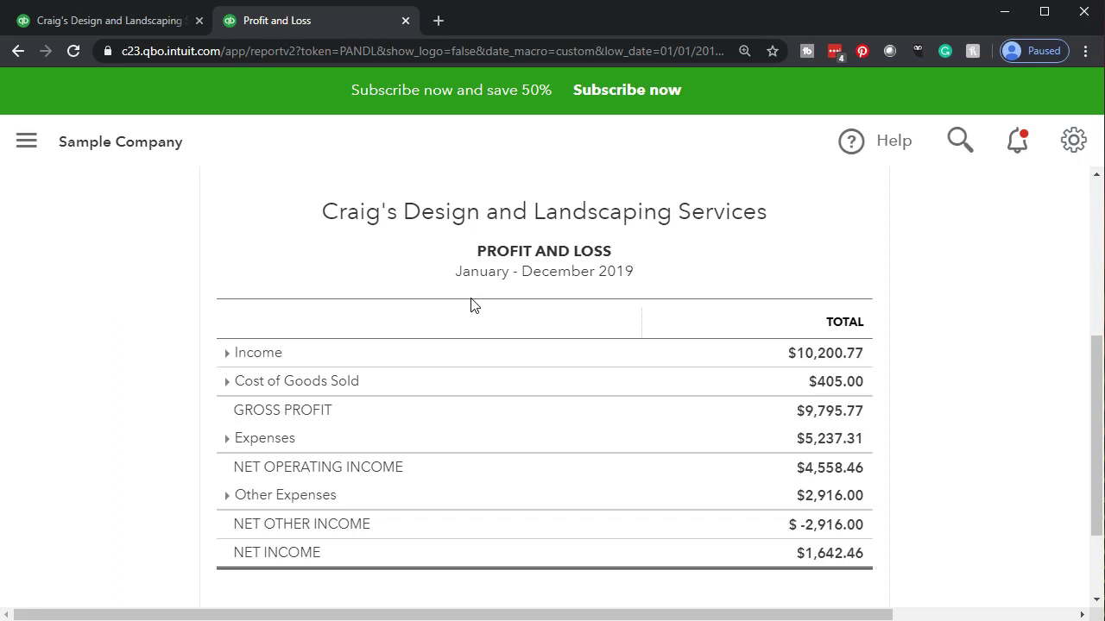
pyautogui.scroll(3, 471, 305)
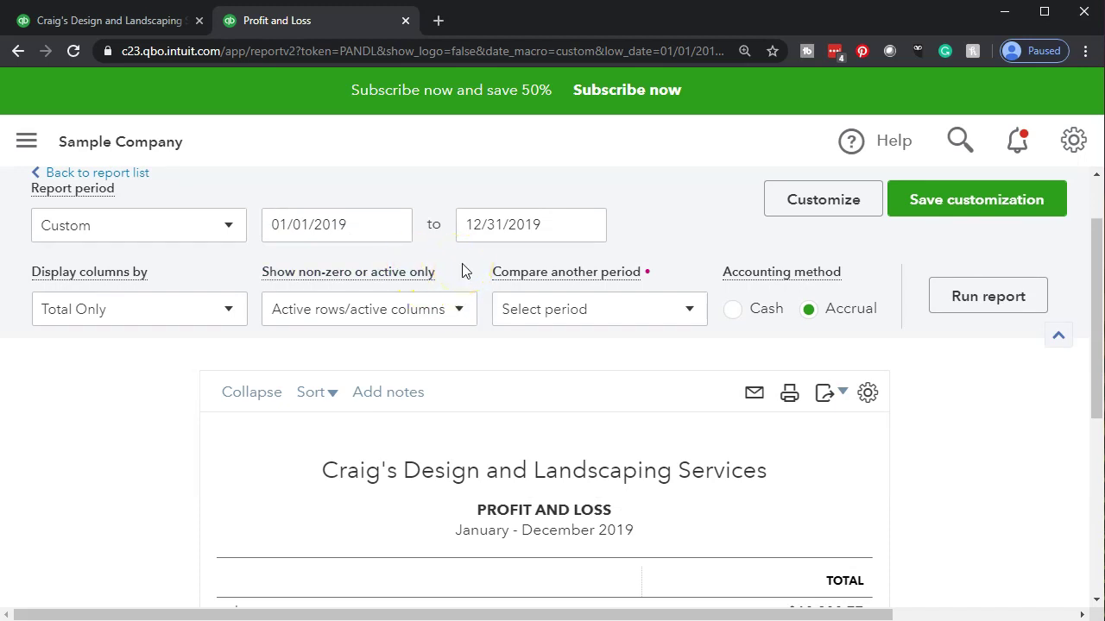
pyautogui.scroll(-3, 462, 271)
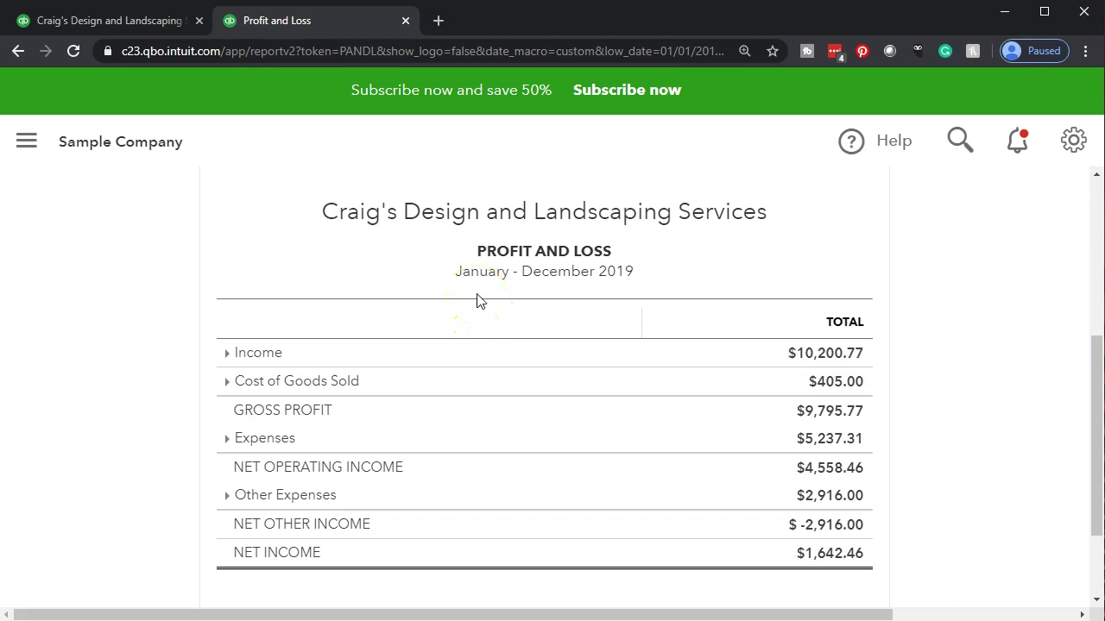
pyautogui.scroll(4, 560, 431)
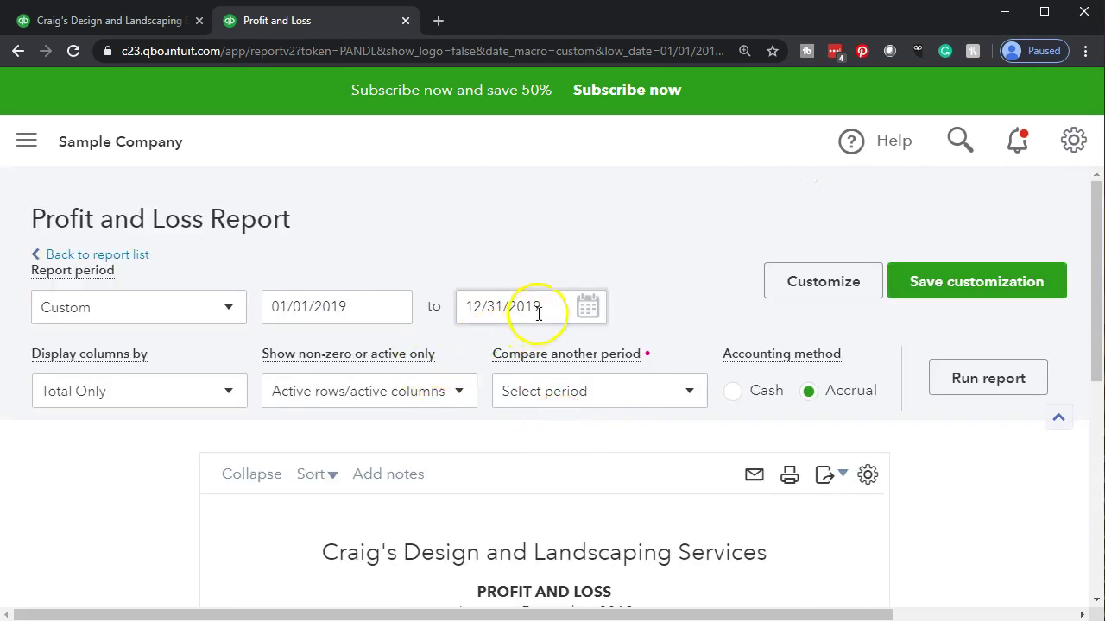
pyautogui.click(375, 305)
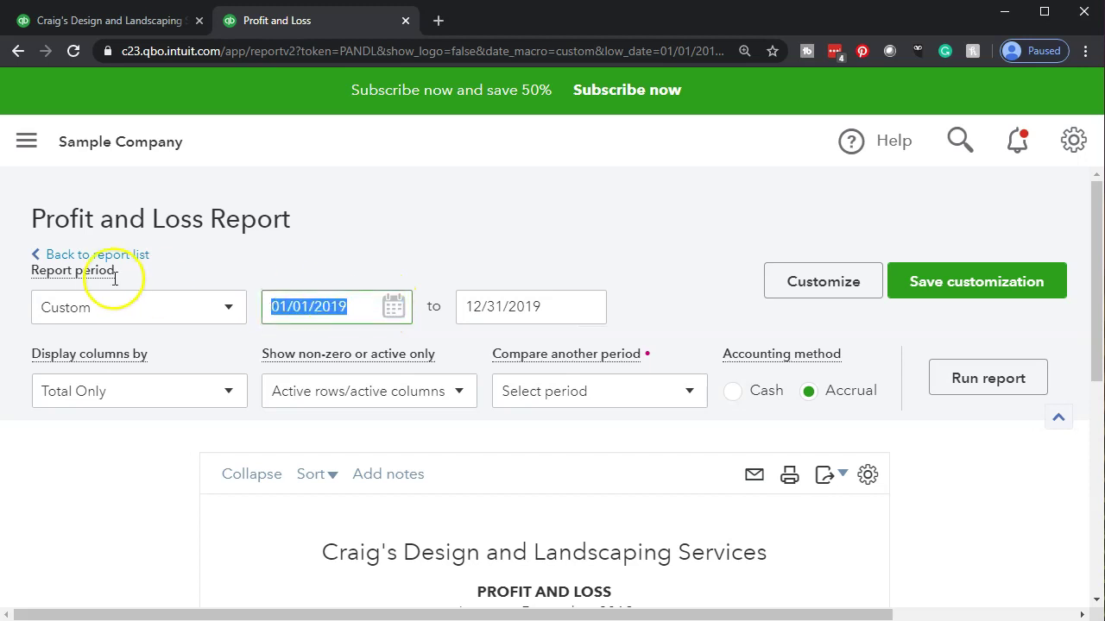
pyautogui.scroll(-5, 197, 510)
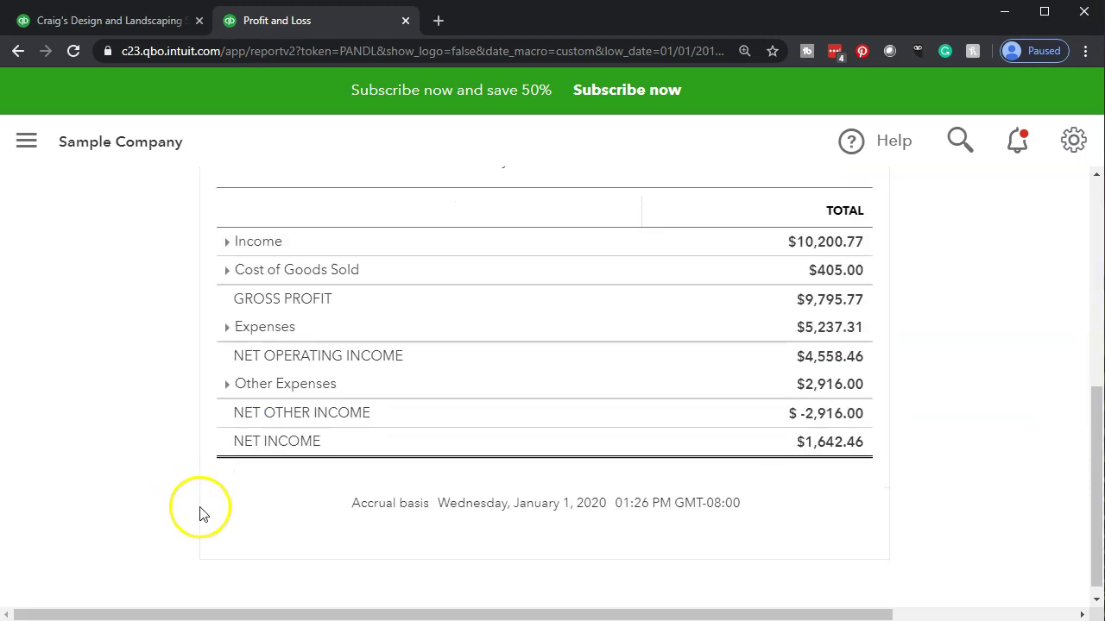
pyautogui.scroll(5, 322, 534)
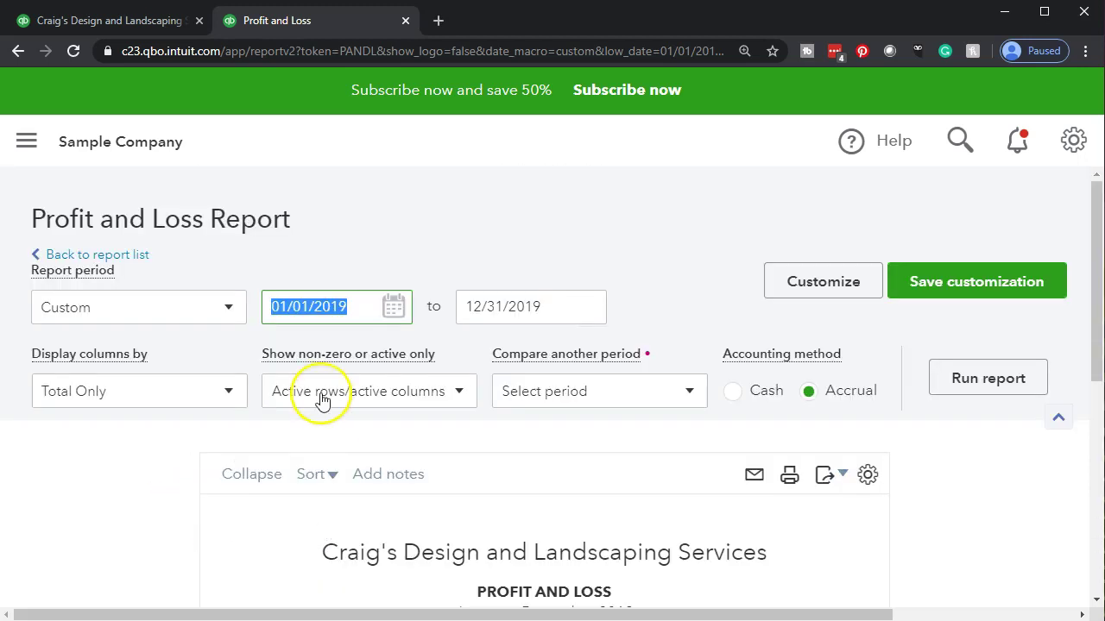
pyautogui.write('12/01/2019')
pyautogui.press('Tab')
pyautogui.press('Tab')
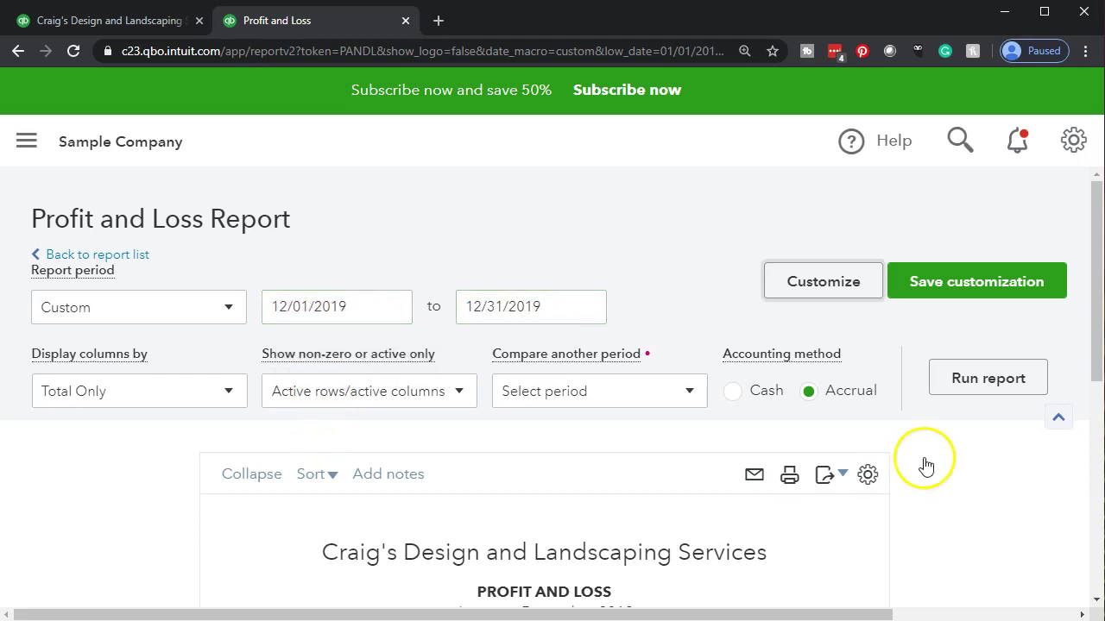
pyautogui.click(989, 378)
pyautogui.scroll(-3, 311, 432)
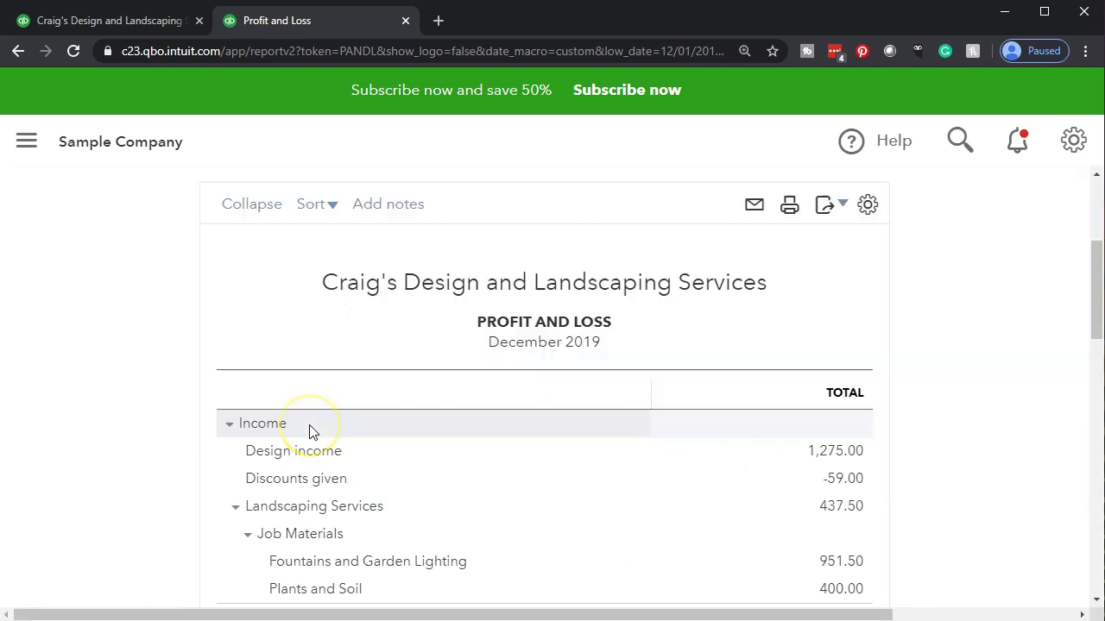
pyautogui.scroll(-10, 310, 431)
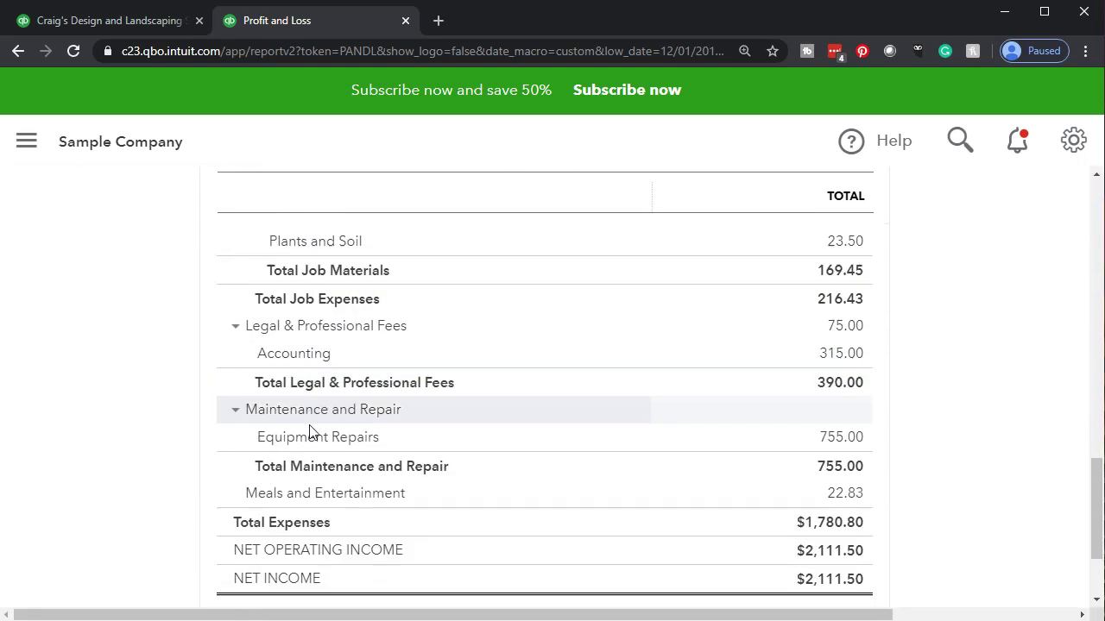
pyautogui.scroll(-2, 308, 431)
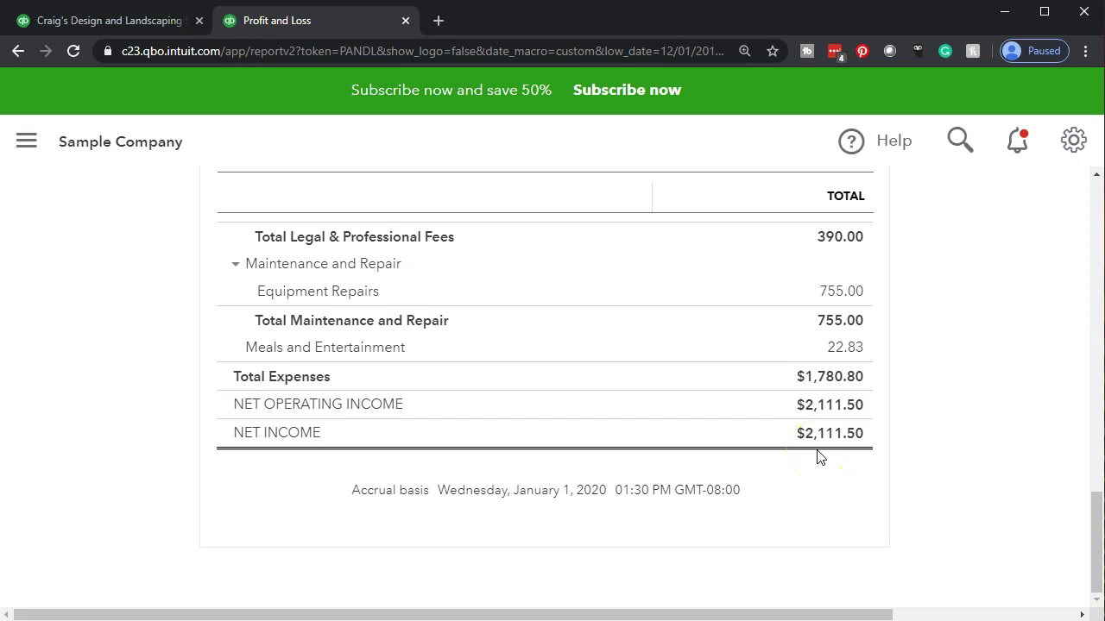
# Set the report's start date to 01/01/2019 and rerun the report.
pyautogui.scroll(15, 819, 458)
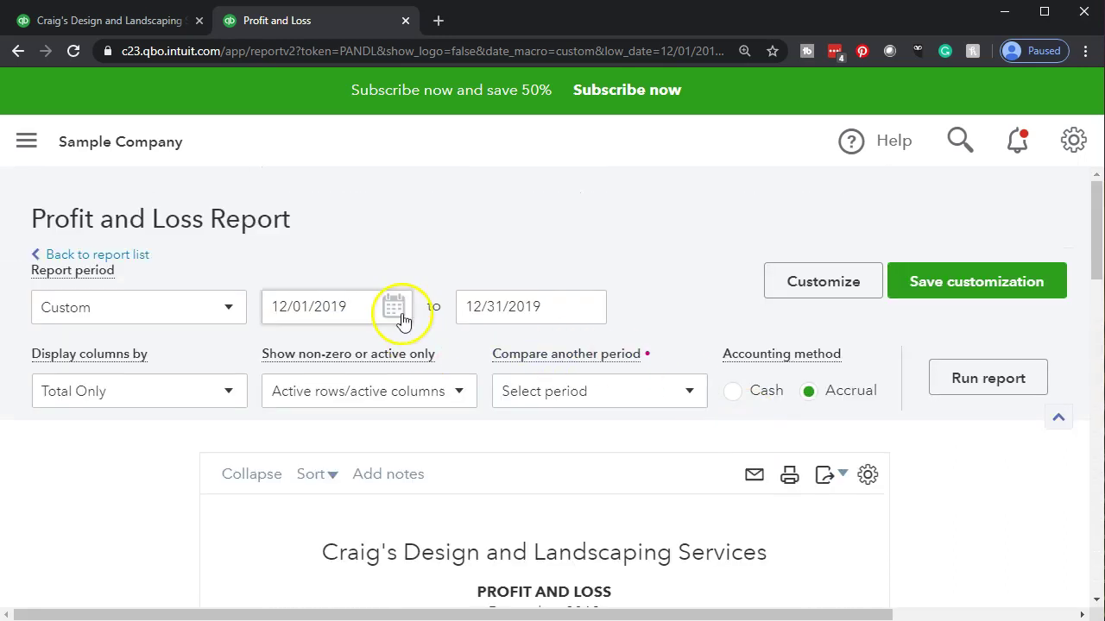
pyautogui.moveTo(368, 306); pyautogui.dragTo(177, 298)
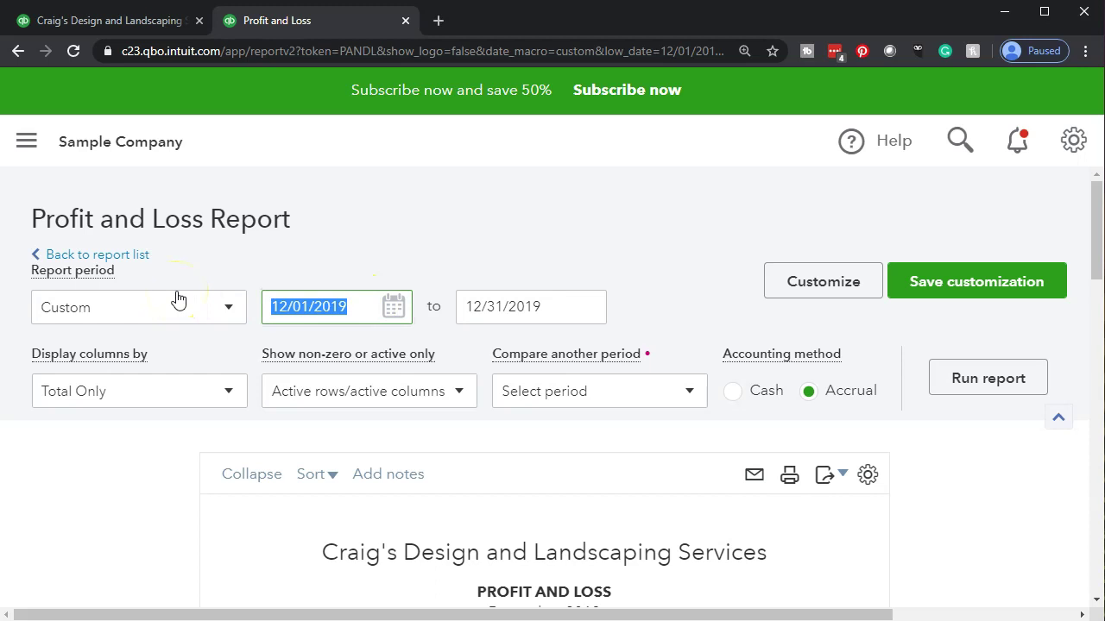
pyautogui.write('010119')
pyautogui.press('Tab')
pyautogui.press('Tab')
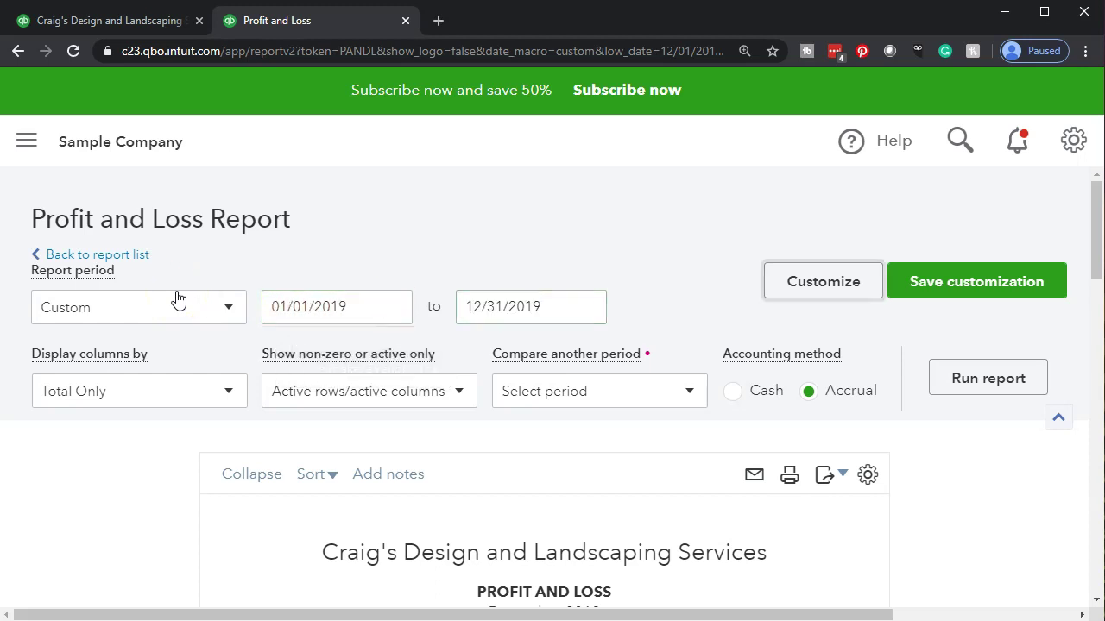
pyautogui.click(975, 378)
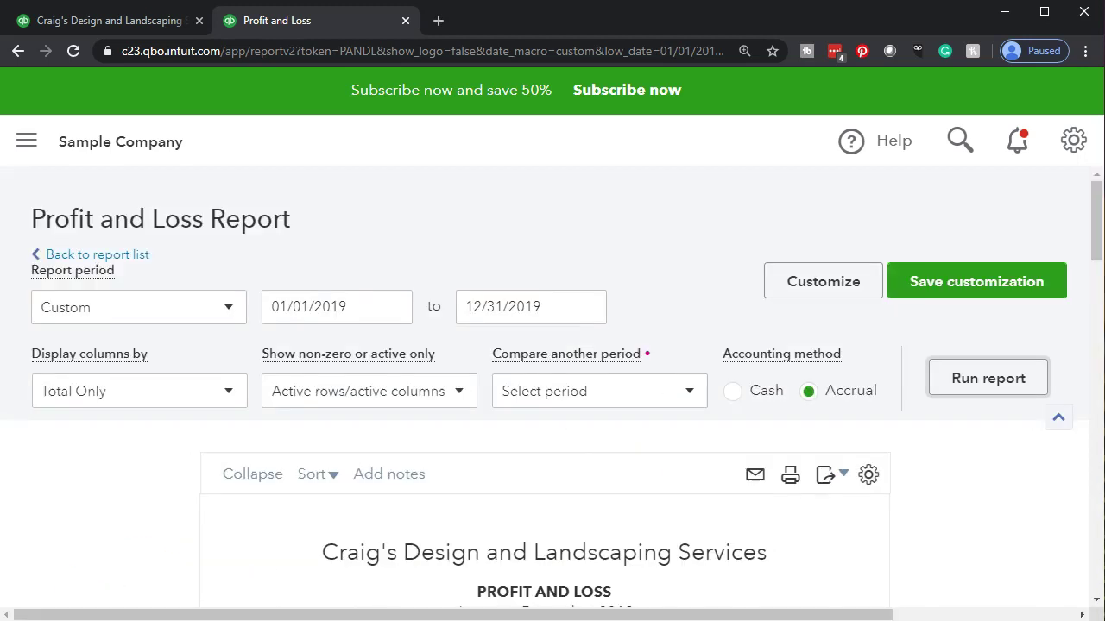
# Collapse the Income, Cost of Goods Sold, Expenses and Other Expenses sections, and review the condensed report down to Net Income.
pyautogui.scroll(-3, 173, 471)
pyautogui.click(227, 435)
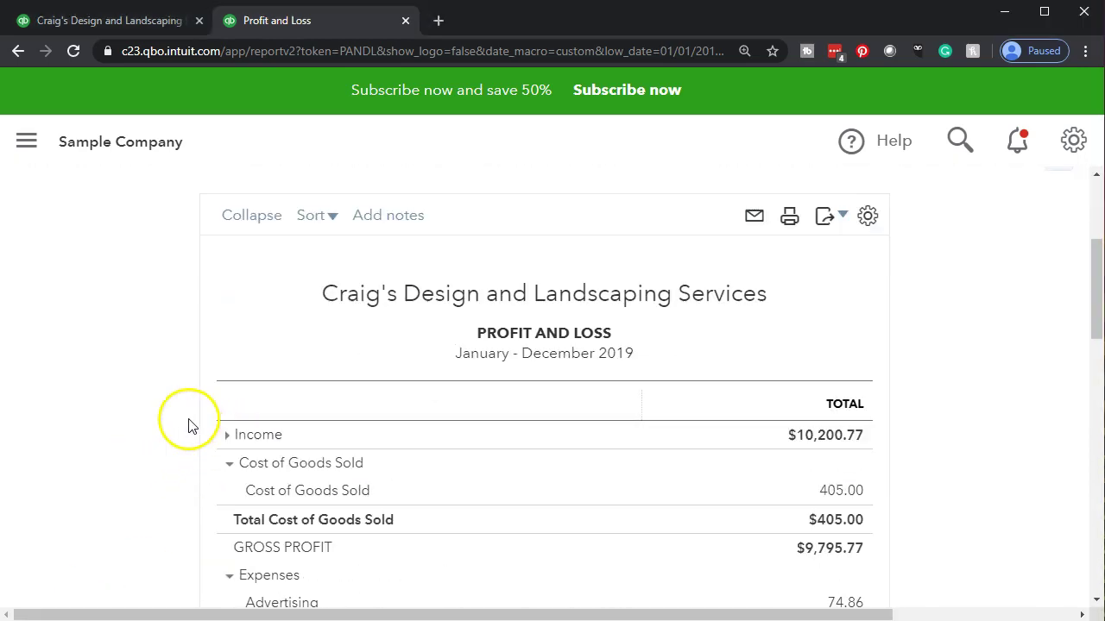
pyautogui.scroll(-1, 190, 426)
pyautogui.click(228, 378)
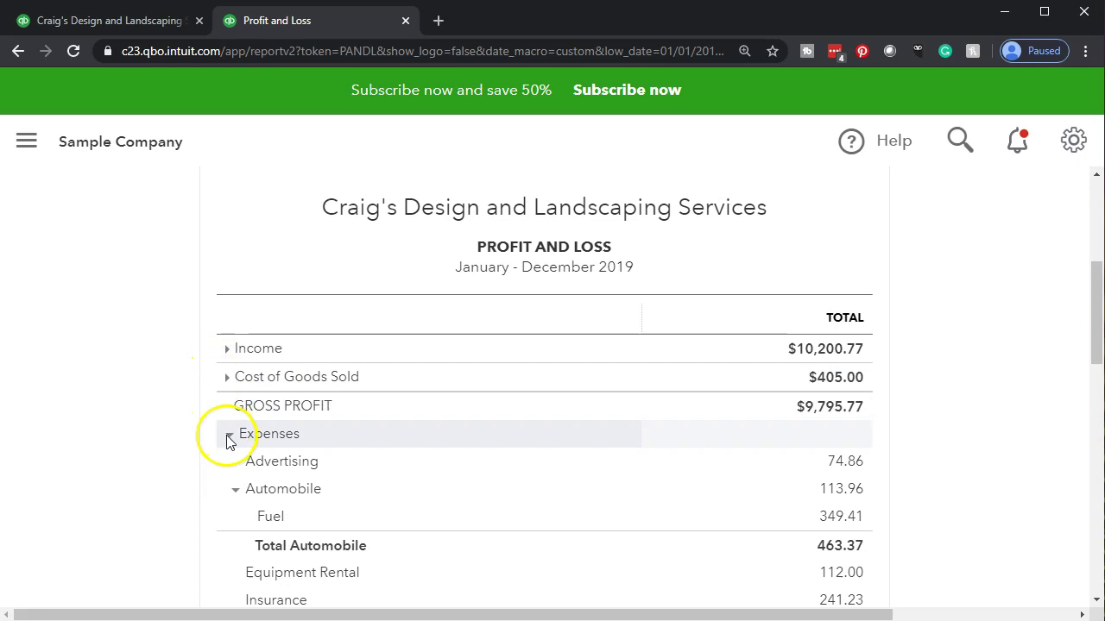
pyautogui.click(228, 439)
pyautogui.scroll(-1, 198, 432)
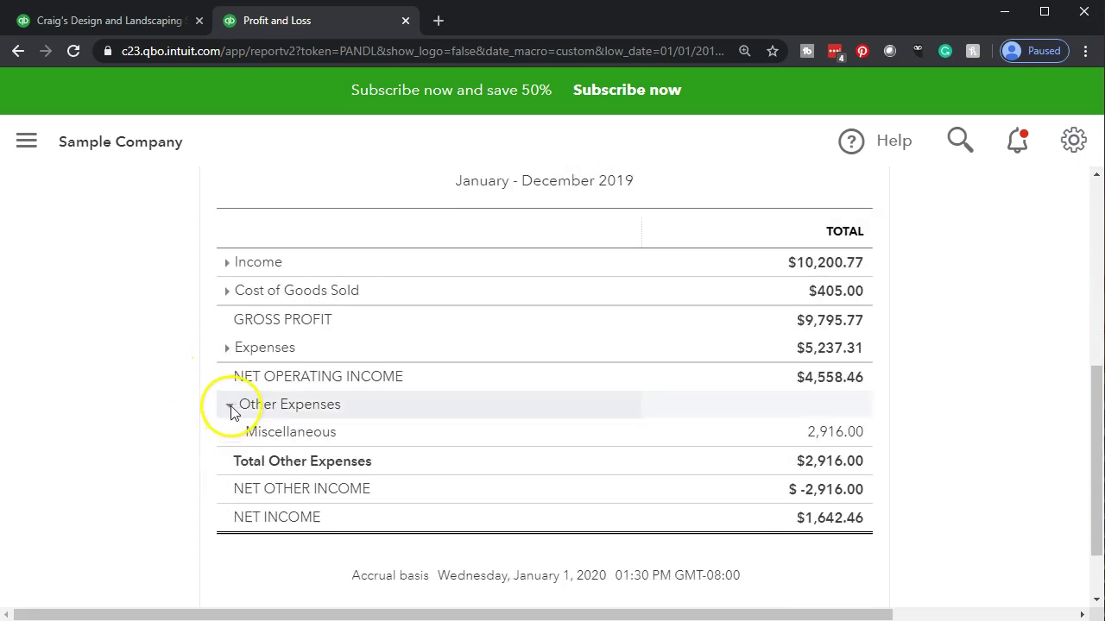
pyautogui.click(229, 408)
pyautogui.scroll(3, 192, 419)
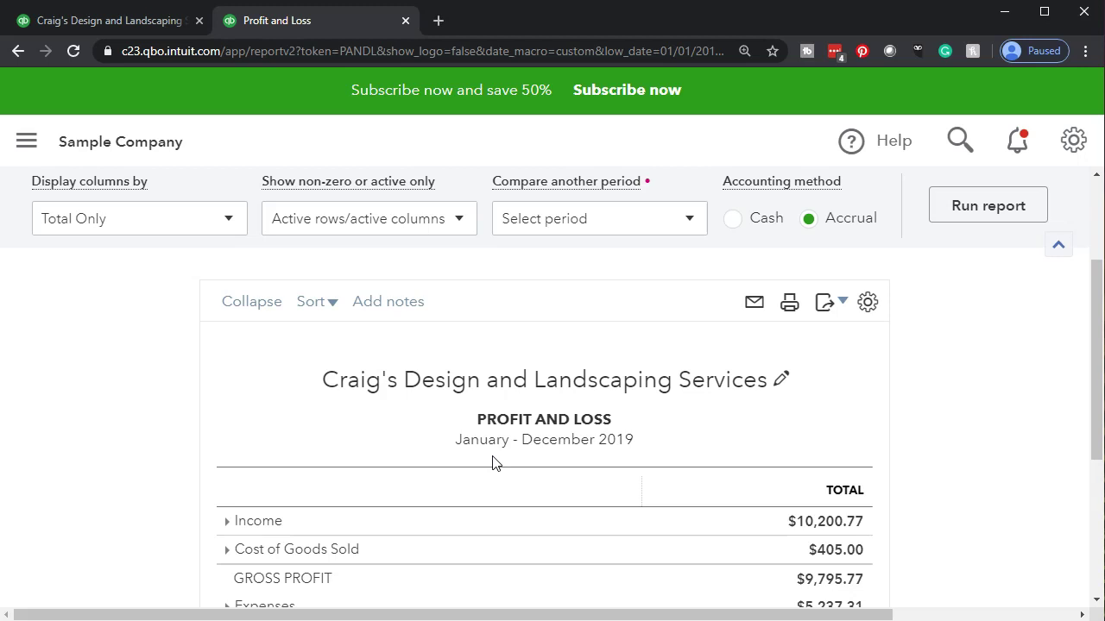
pyautogui.scroll(-1, 492, 463)
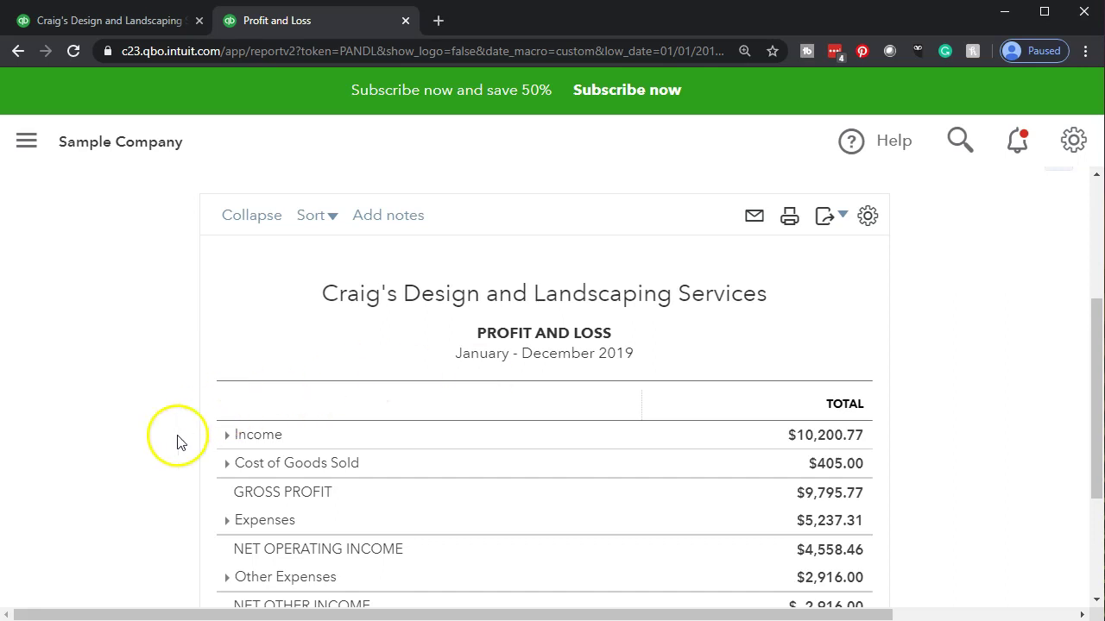
pyautogui.scroll(-2, 143, 461)
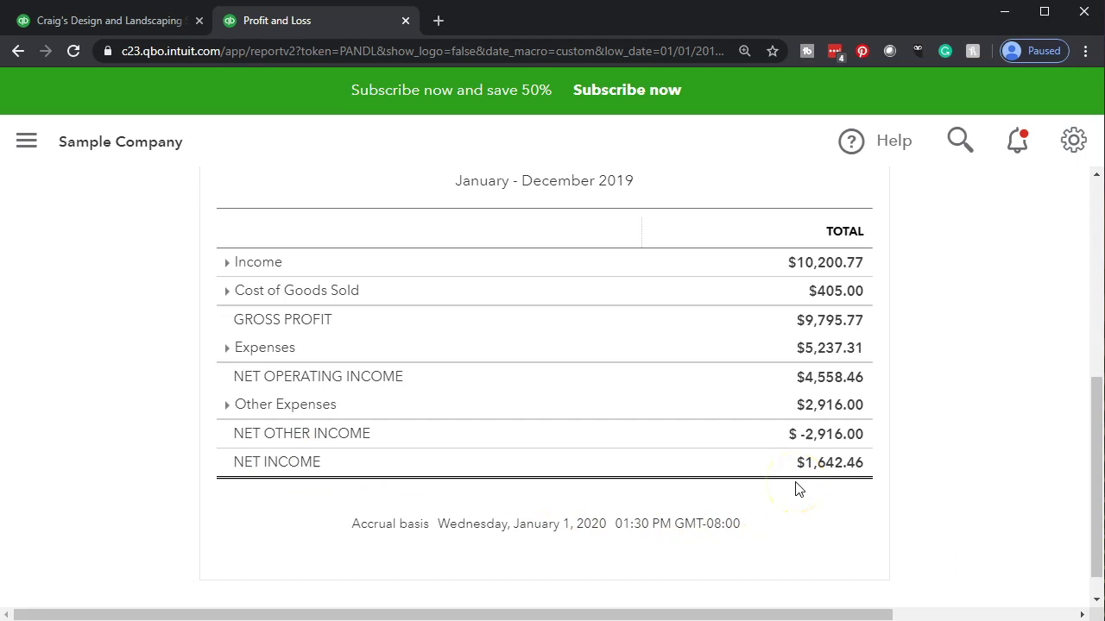
# Expand the Income section and review its accounts and subaccounts down to Total Income.
pyautogui.click(227, 275)
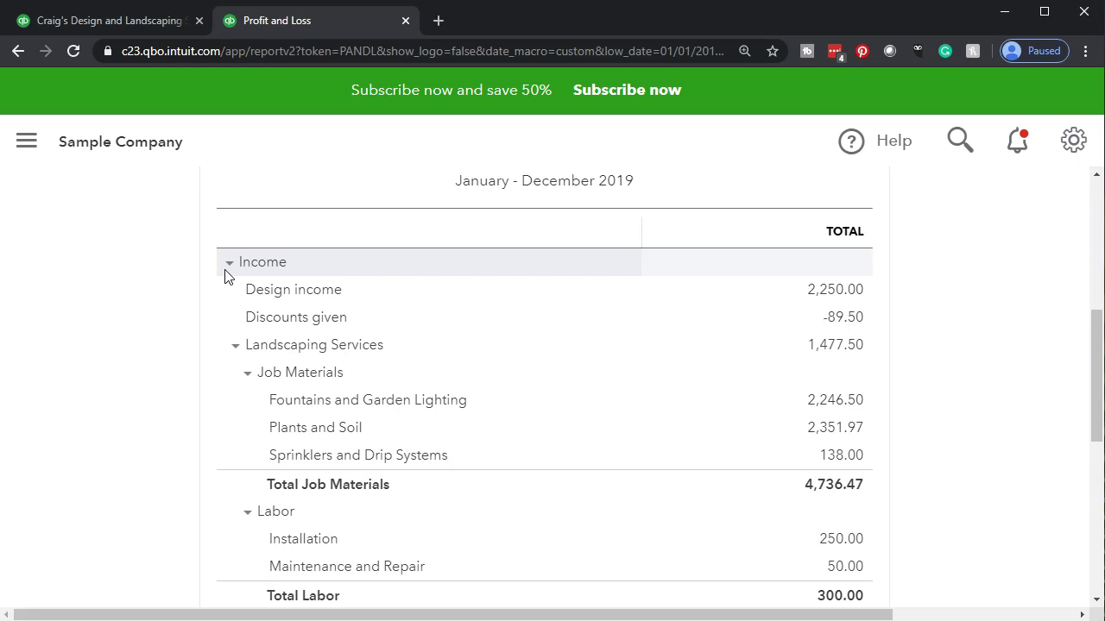
pyautogui.click(229, 307)
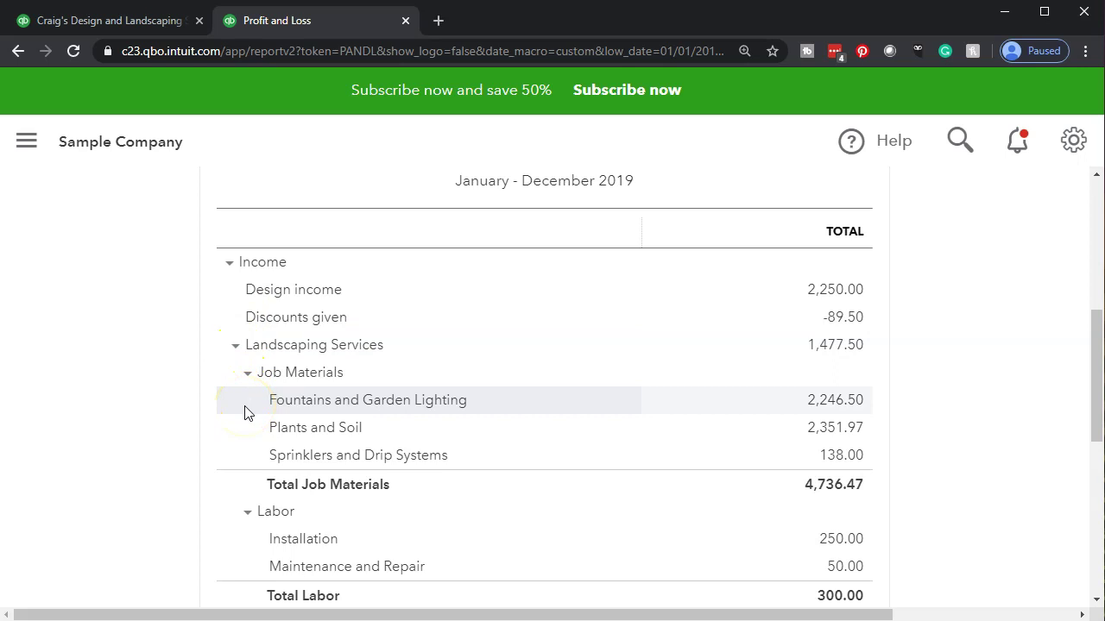
pyautogui.scroll(-2, 244, 413)
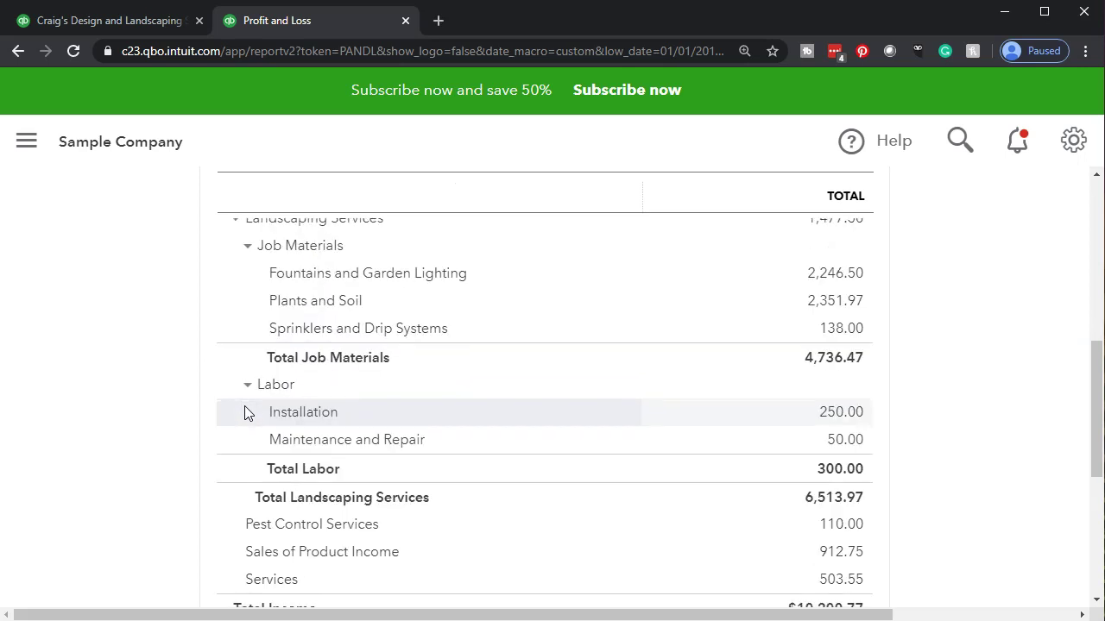
pyautogui.scroll(-2, 244, 412)
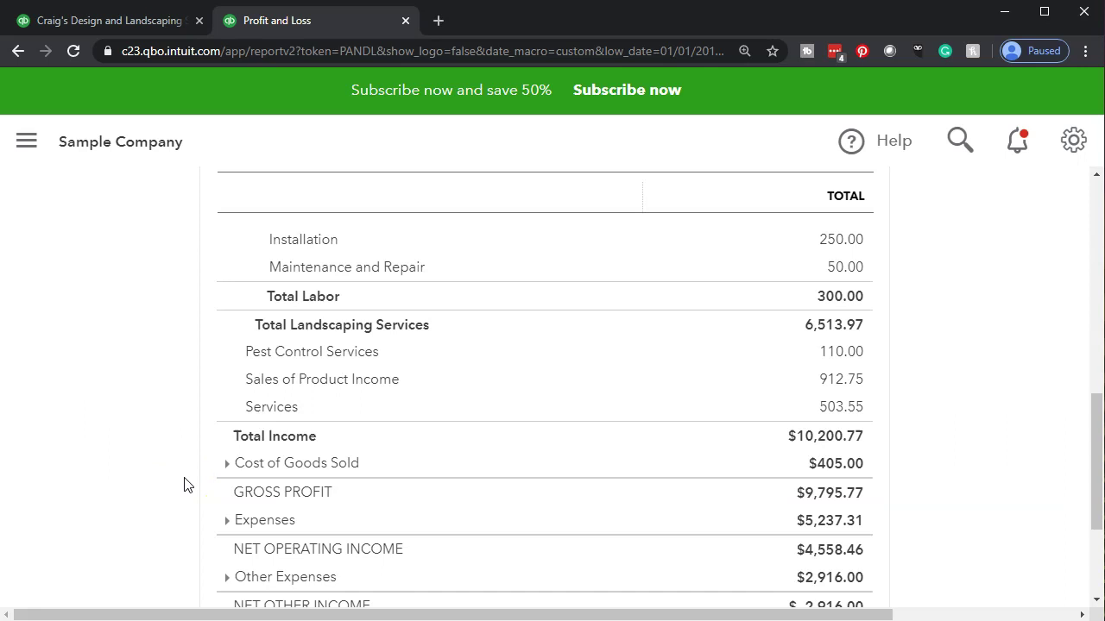
pyautogui.scroll(3, 183, 485)
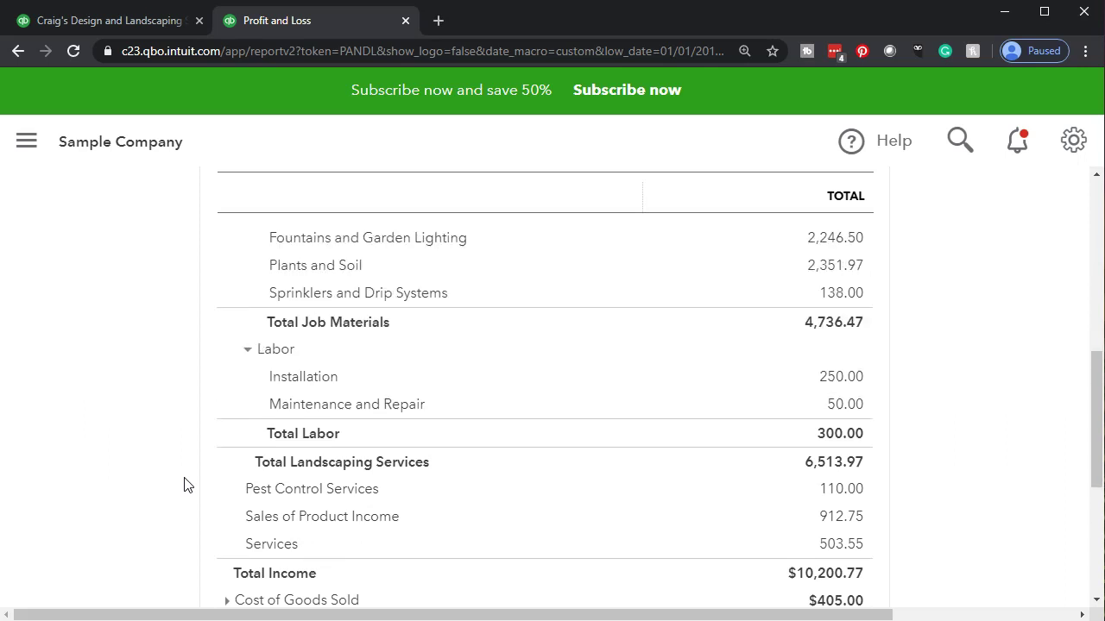
pyautogui.click(240, 387)
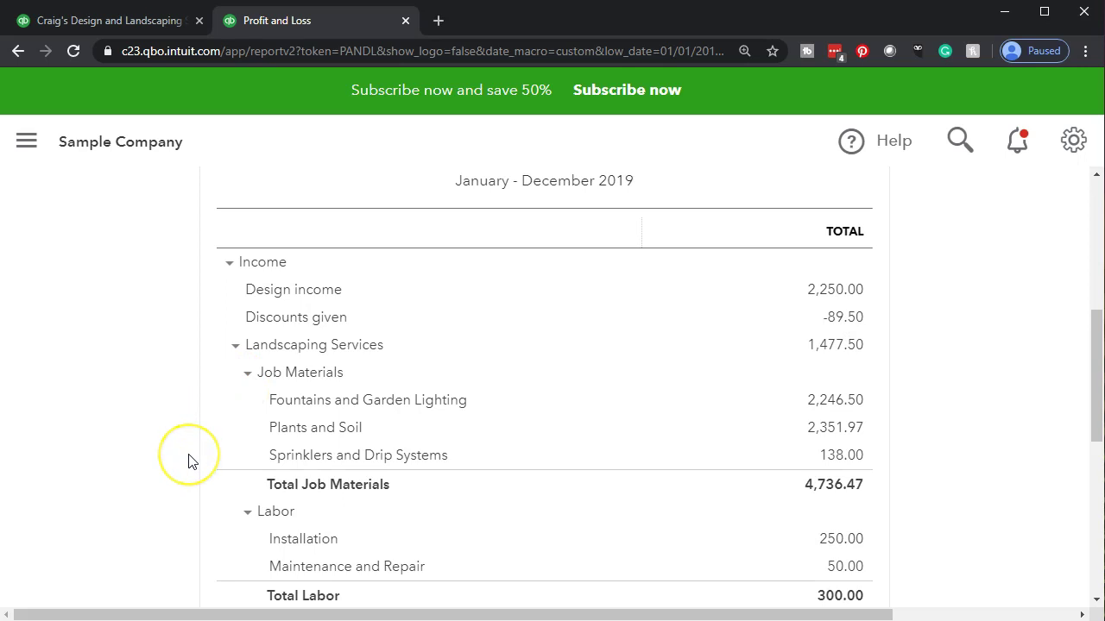
pyautogui.scroll(-3, 190, 458)
pyautogui.scroll(-2, 190, 461)
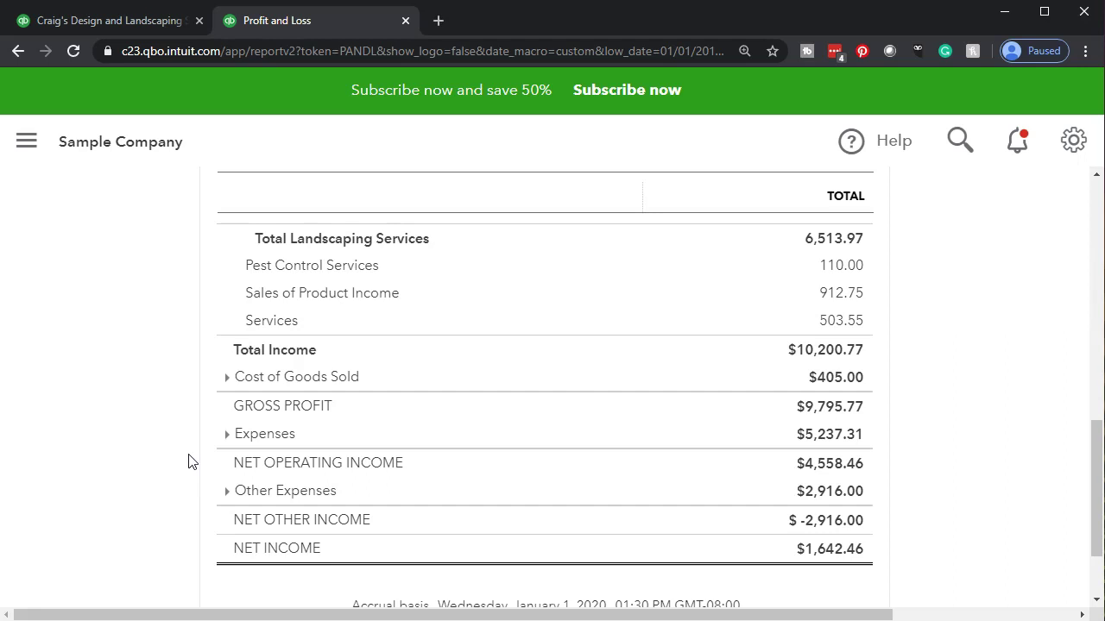
# Expand the Cost of Goods Sold and Expenses sections, and look back over the Income subaccounts.
pyautogui.click(225, 379)
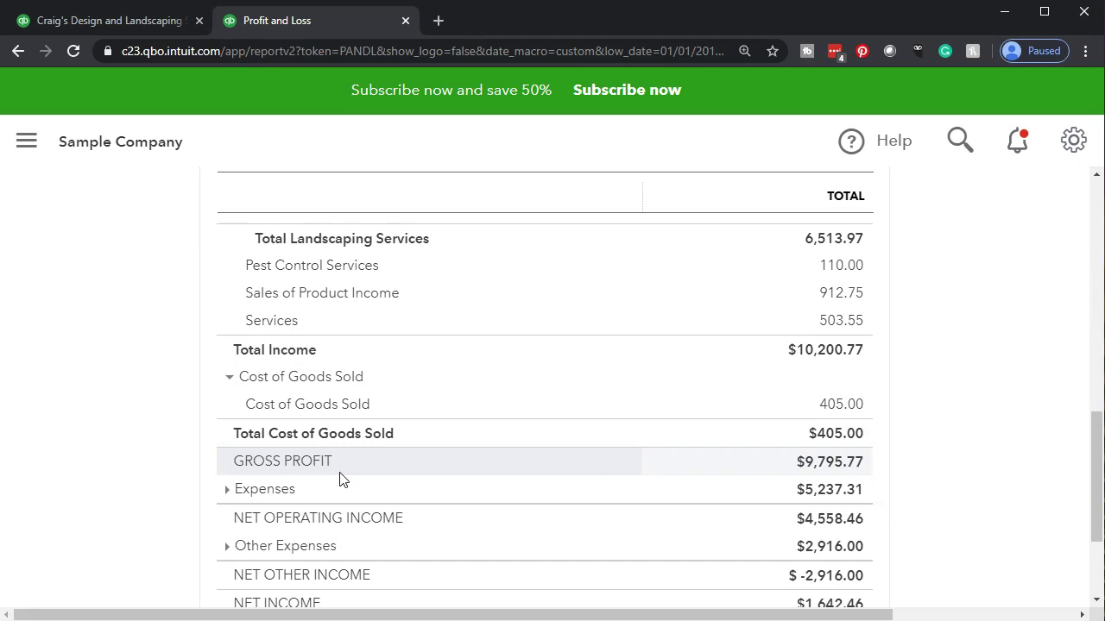
pyautogui.scroll(-1, 202, 473)
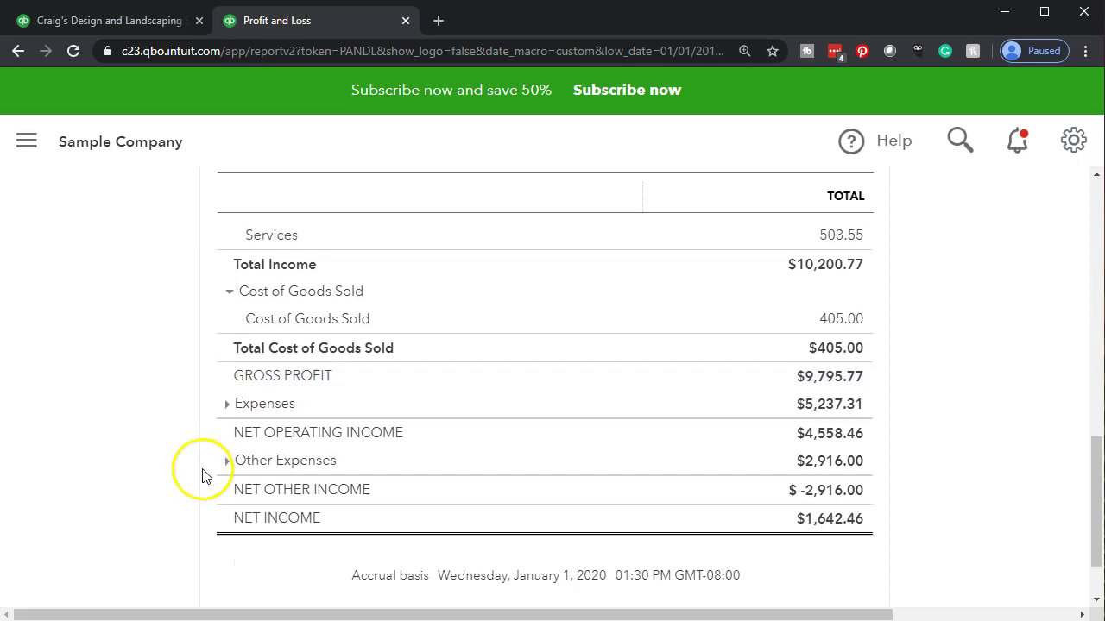
pyautogui.click(227, 405)
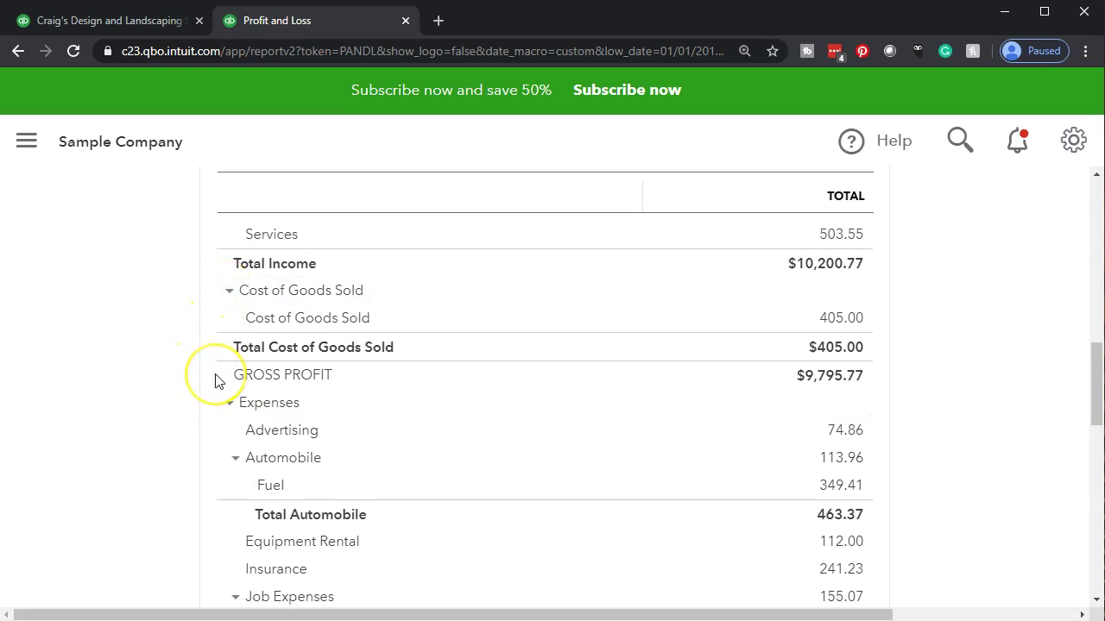
pyautogui.scroll(2, 216, 381)
pyautogui.scroll(2, 215, 380)
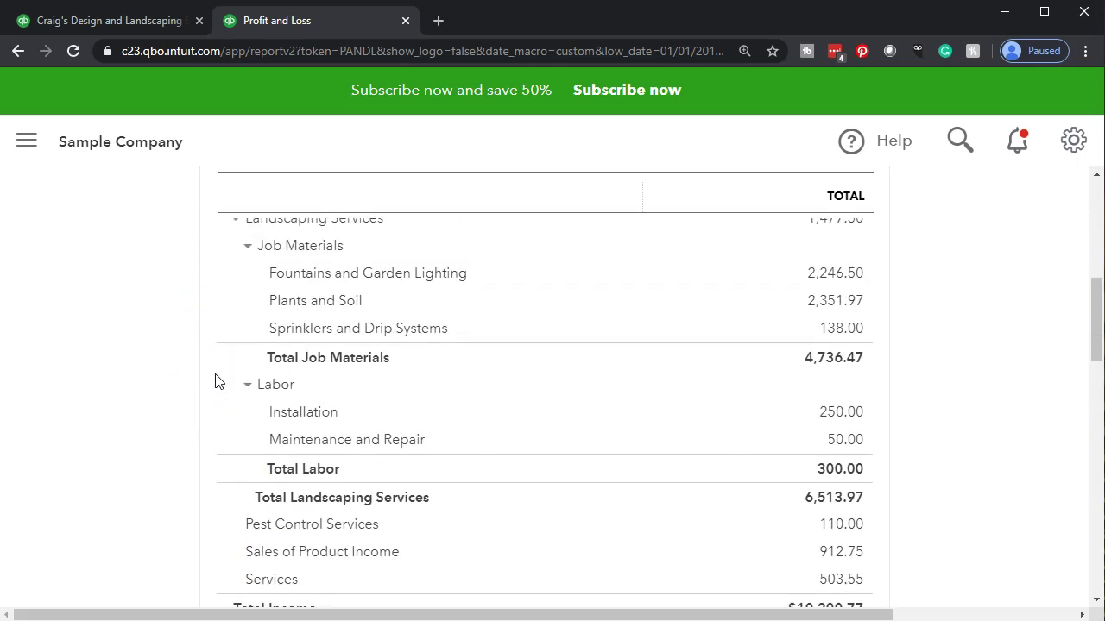
pyautogui.click(224, 385)
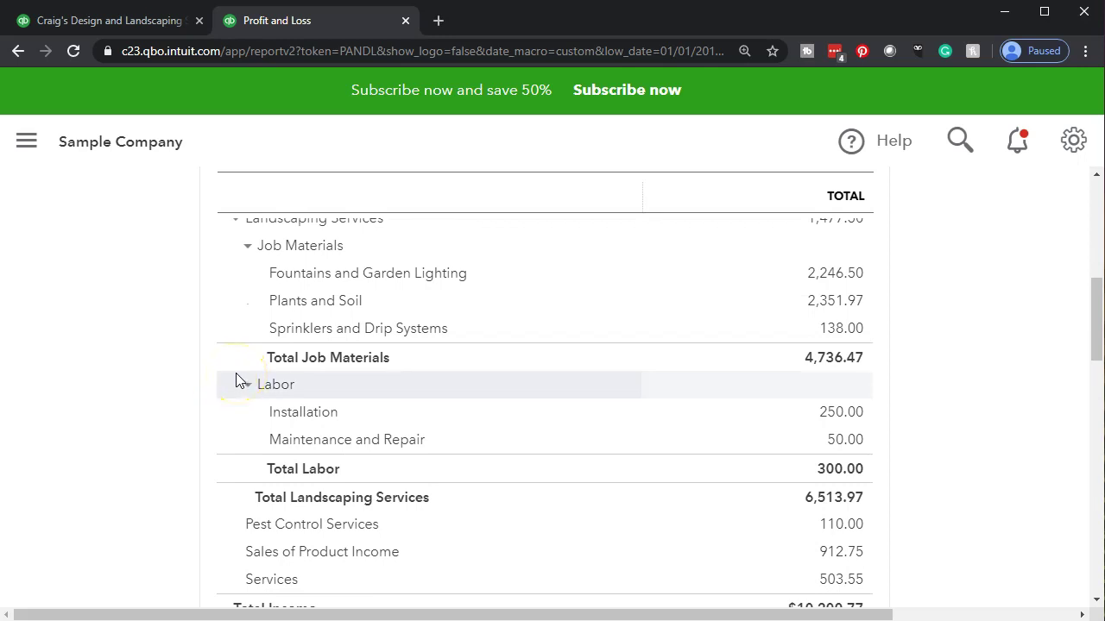
# Switch to the first browser tab and open the Chart of Accounts.
pyautogui.click(120, 26)
pyautogui.scroll(-2, 73, 397)
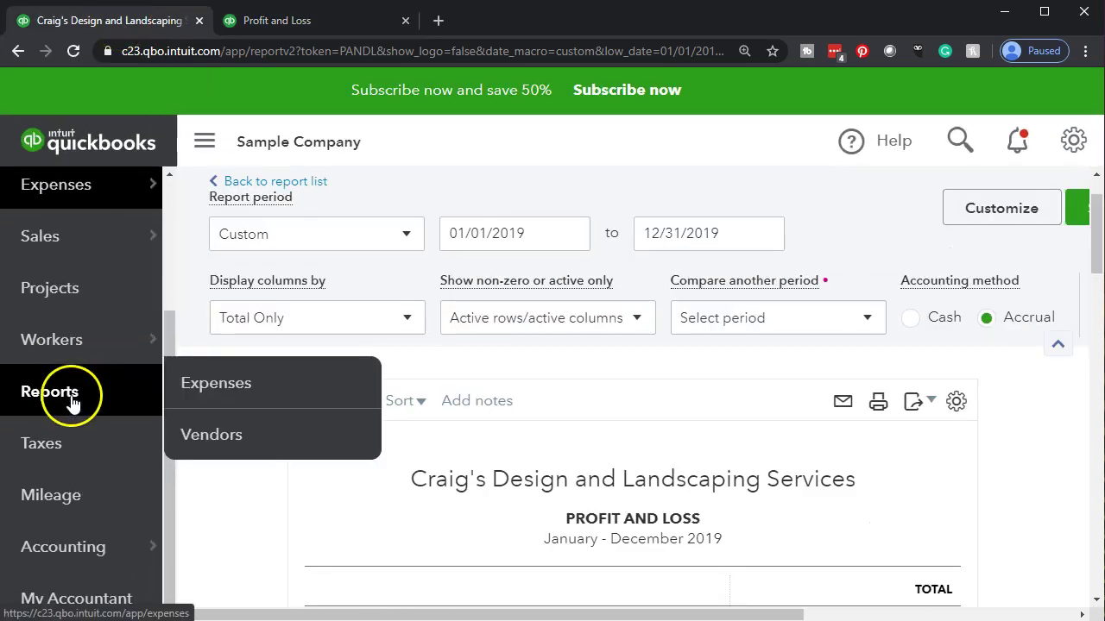
pyautogui.moveTo(87, 542)
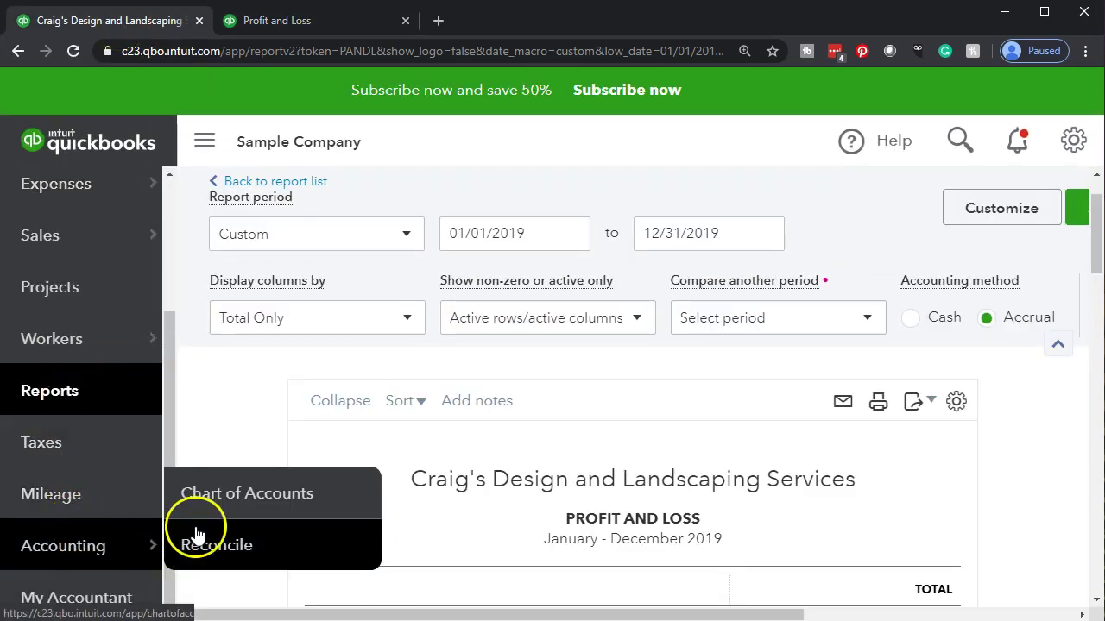
pyautogui.click(226, 506)
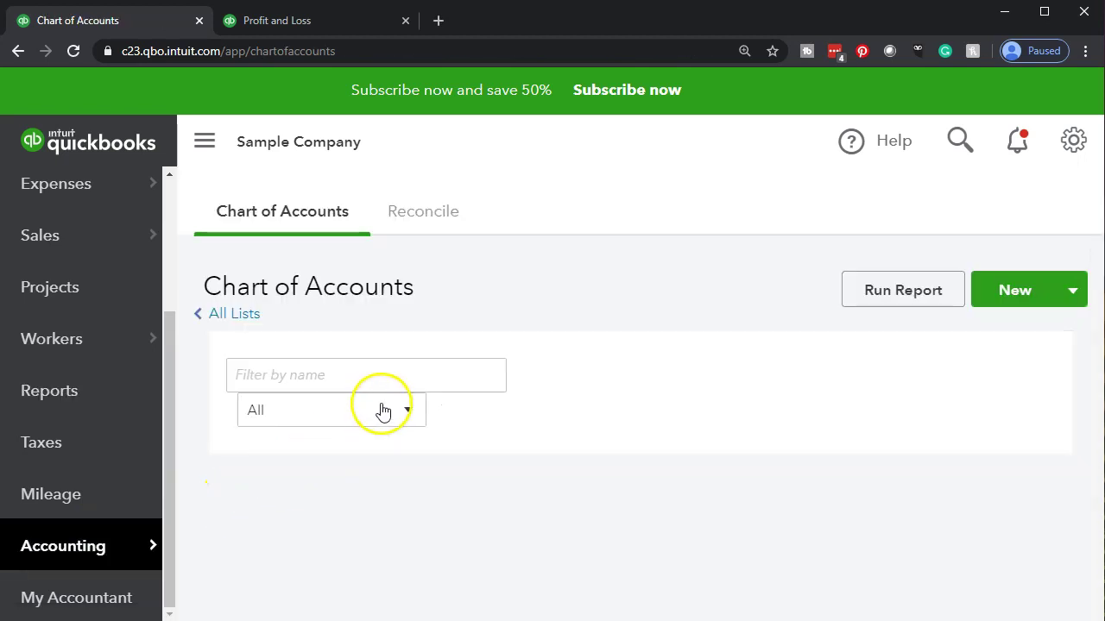
# Widen the Type column and examine the account types from Bank through Income and Cost of Goods Sold to Expenses.
pyautogui.scroll(-3, 277, 444)
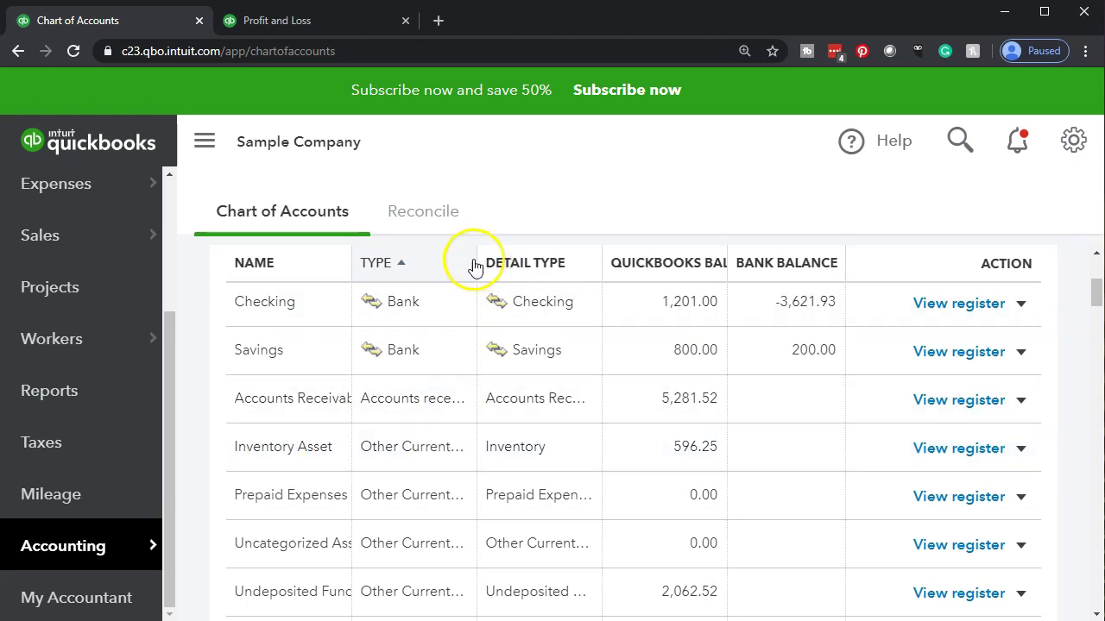
pyautogui.moveTo(475, 264); pyautogui.dragTo(554, 264)
pyautogui.scroll(-4, 497, 359)
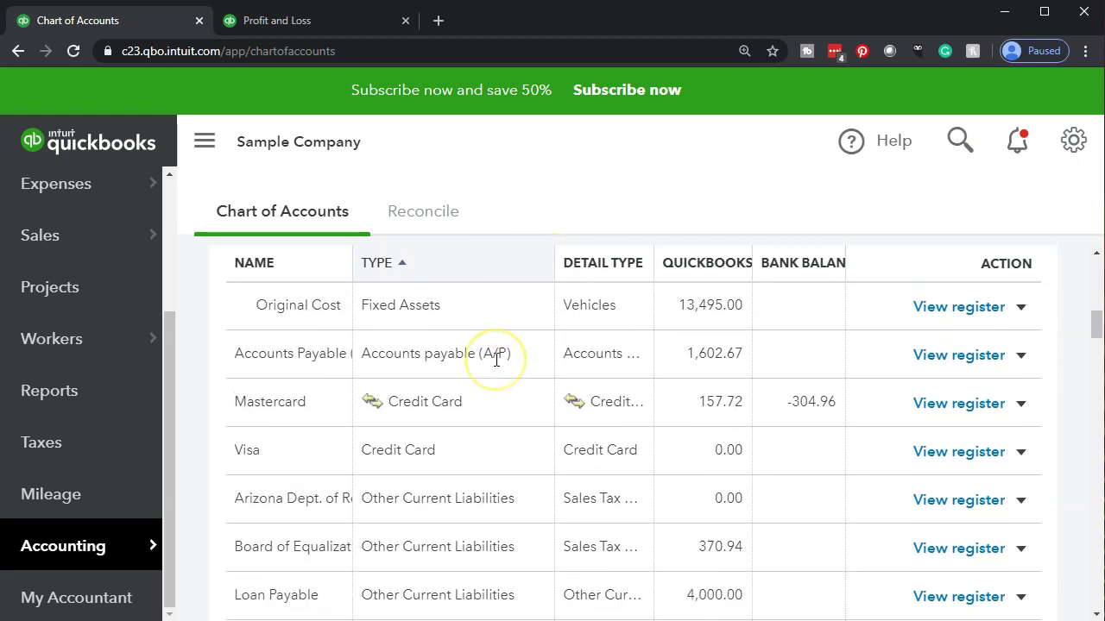
pyautogui.scroll(-5, 496, 359)
pyautogui.scroll(-9, 496, 359)
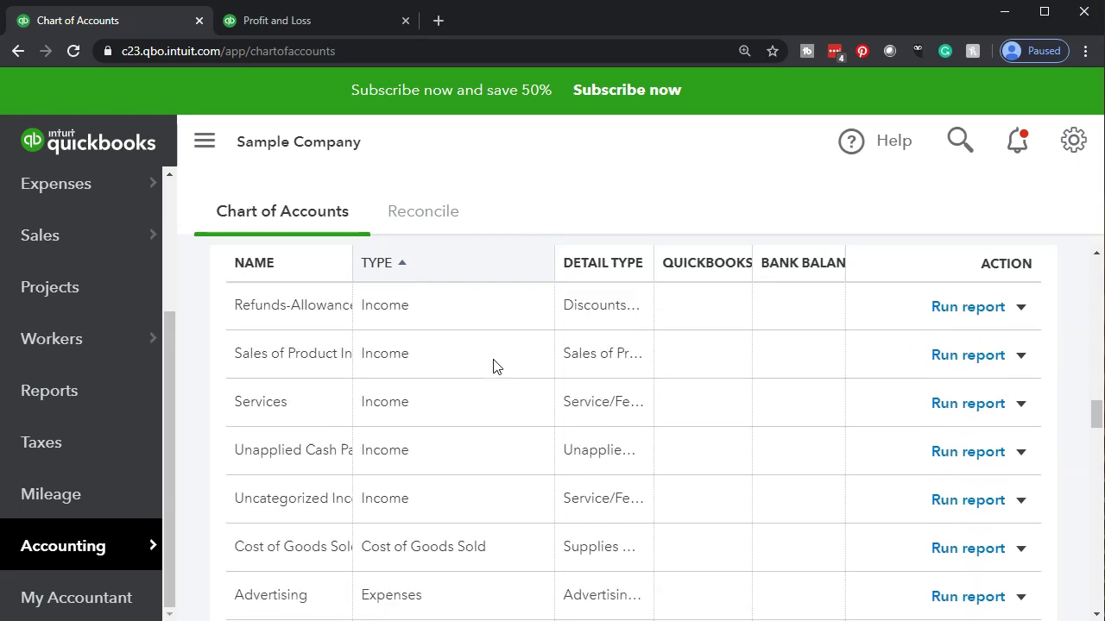
pyautogui.scroll(-1, 496, 367)
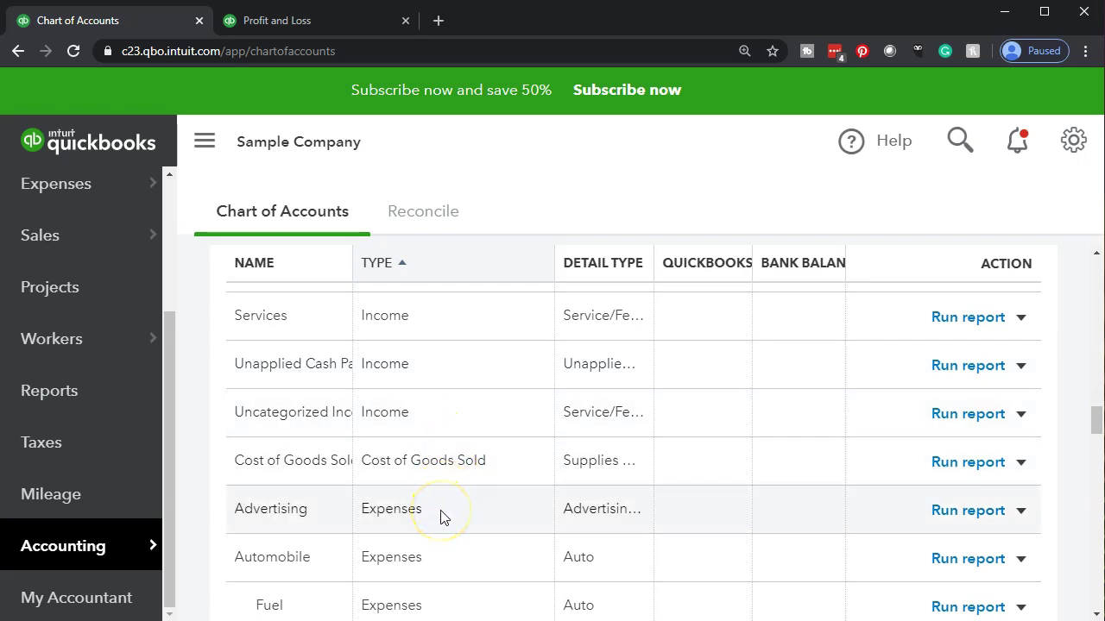
# Return to the Profit and Loss report tab and find the Cost of Goods Sold section.
pyautogui.click(330, 28)
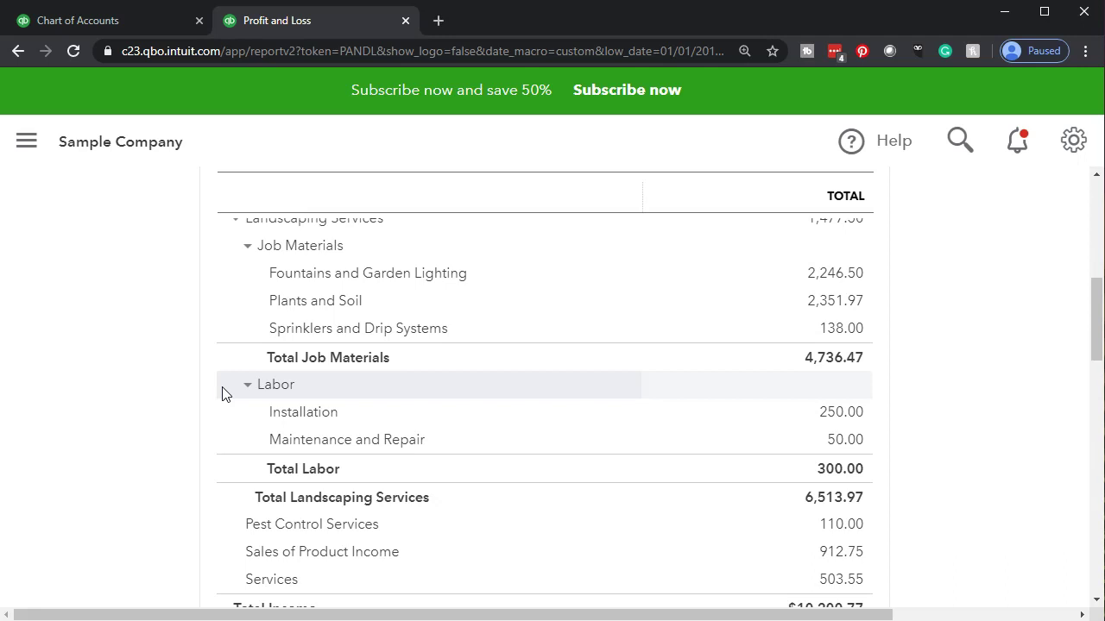
pyautogui.scroll(2, 222, 394)
pyautogui.scroll(-5, 222, 394)
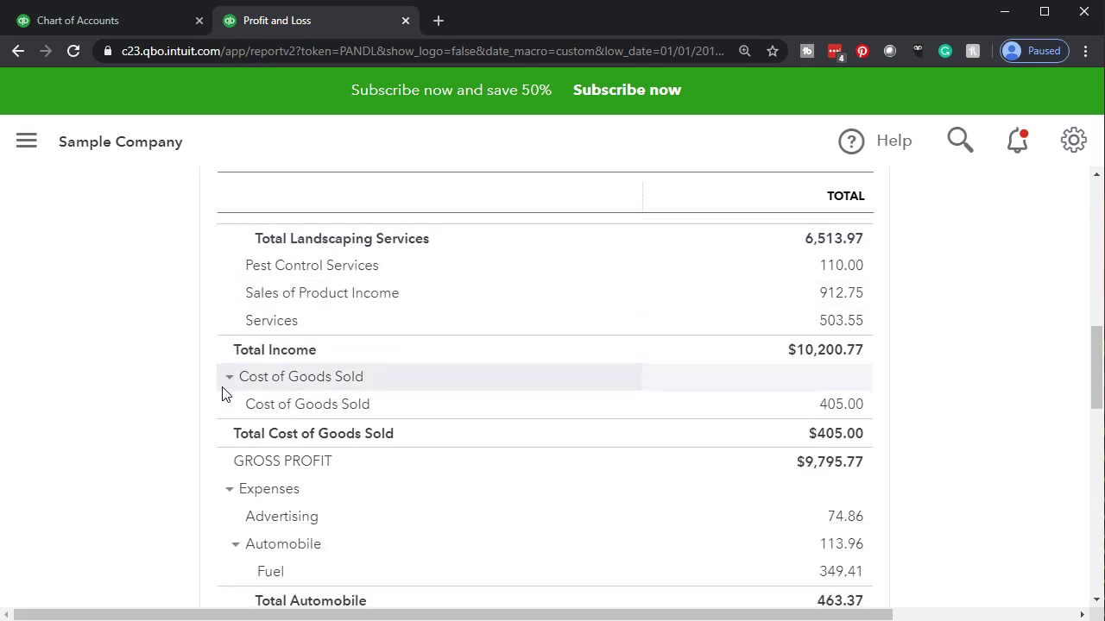
# Collapse and re-expand the Cost of Goods Sold section to compare its total with its detail, leaving it expanded.
pyautogui.click(224, 380)
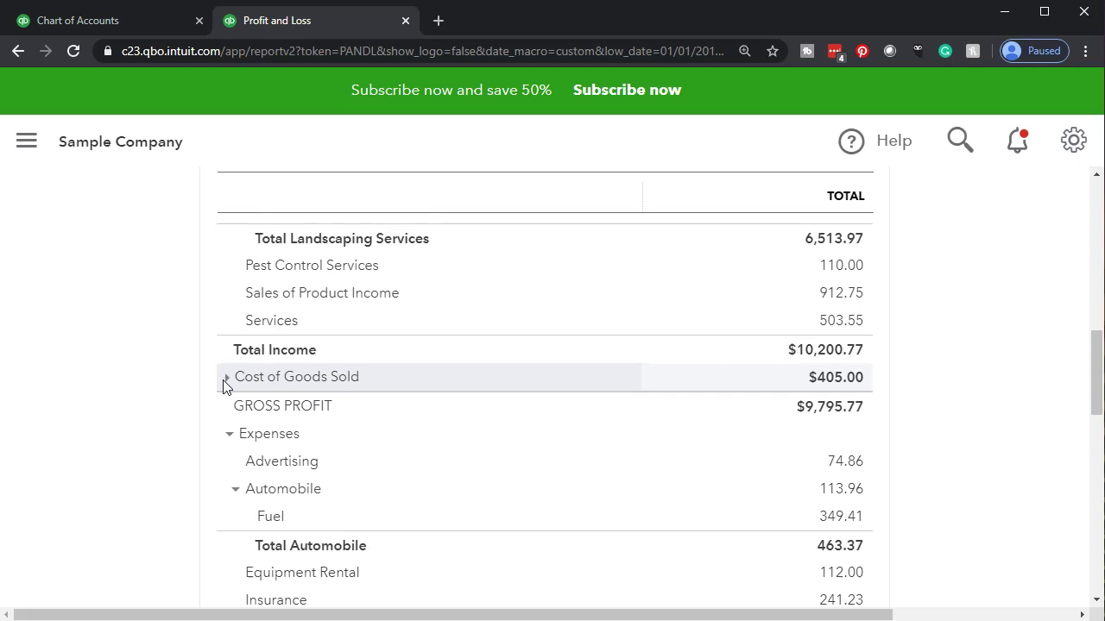
pyautogui.click(224, 380)
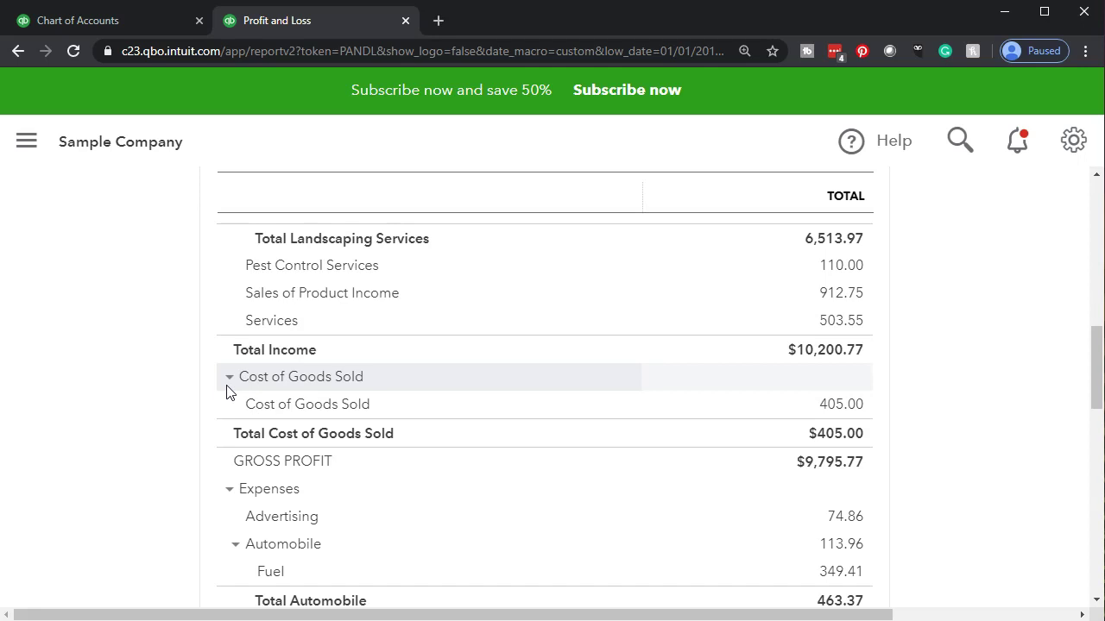
pyautogui.click(220, 387)
pyautogui.click(224, 380)
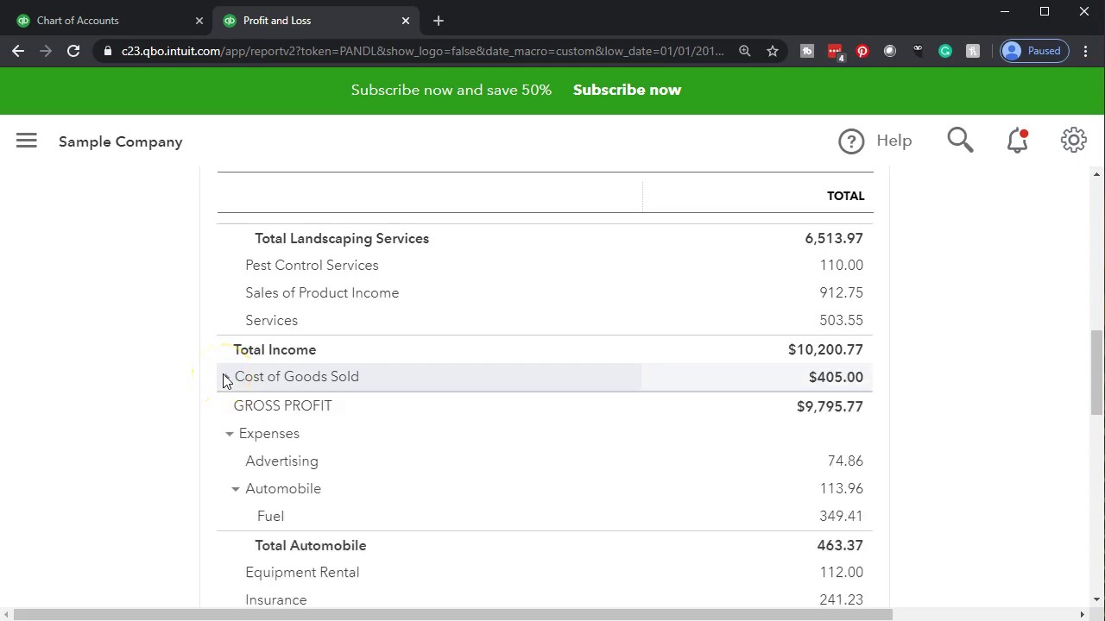
pyautogui.click(225, 380)
# Collapse and re-expand the Expenses section, and collapse its Automobile account group.
pyautogui.scroll(-1, 225, 381)
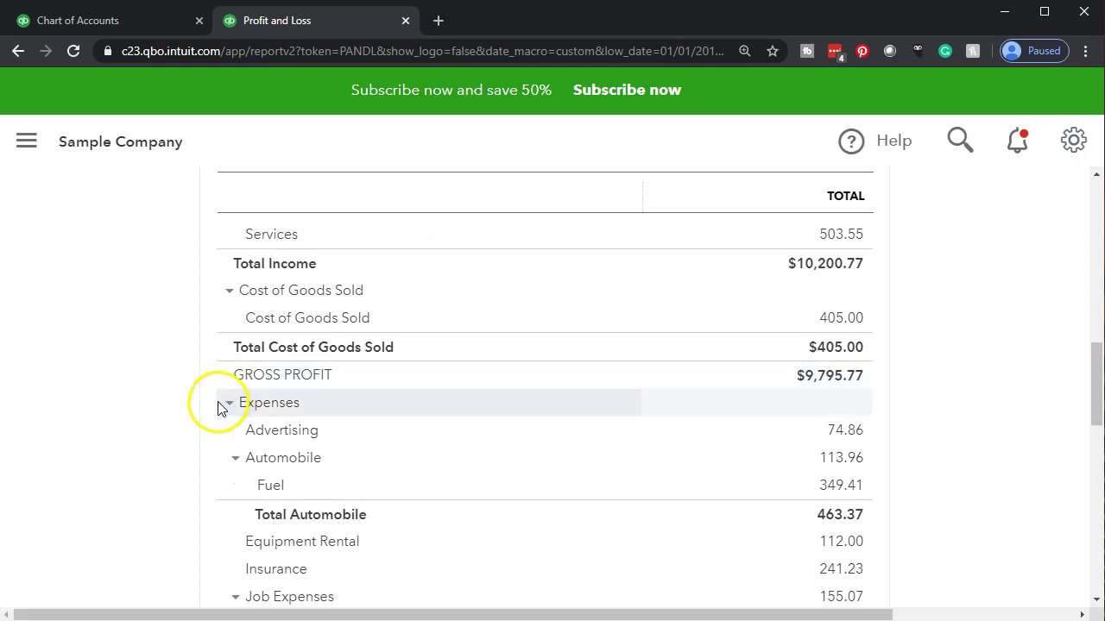
pyautogui.scroll(-1, 215, 409)
pyautogui.scroll(-1, 217, 406)
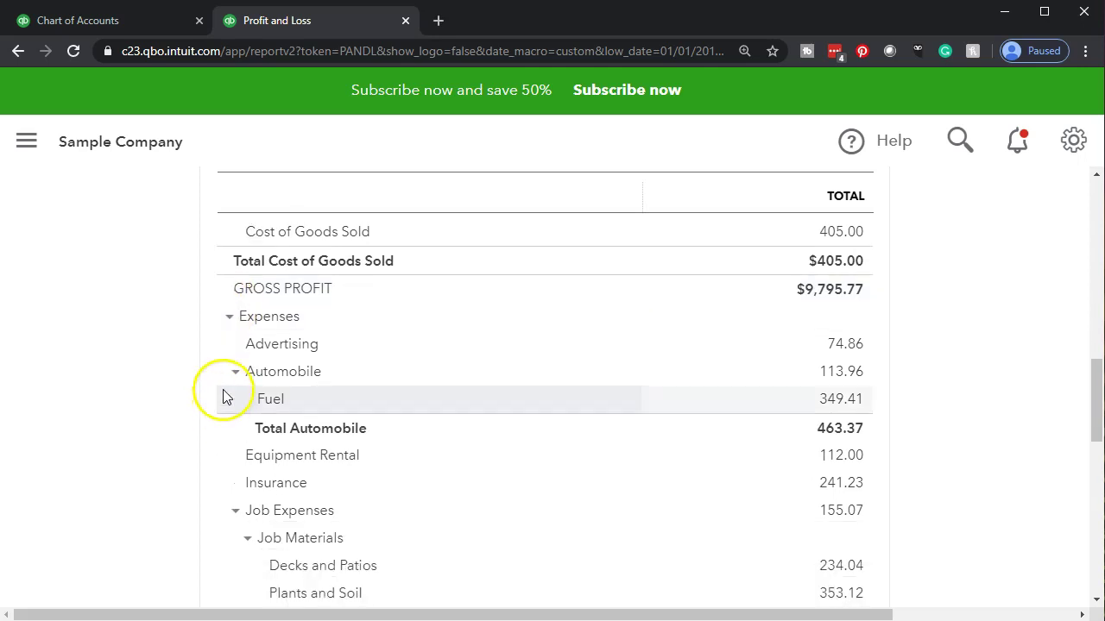
pyautogui.click(230, 320)
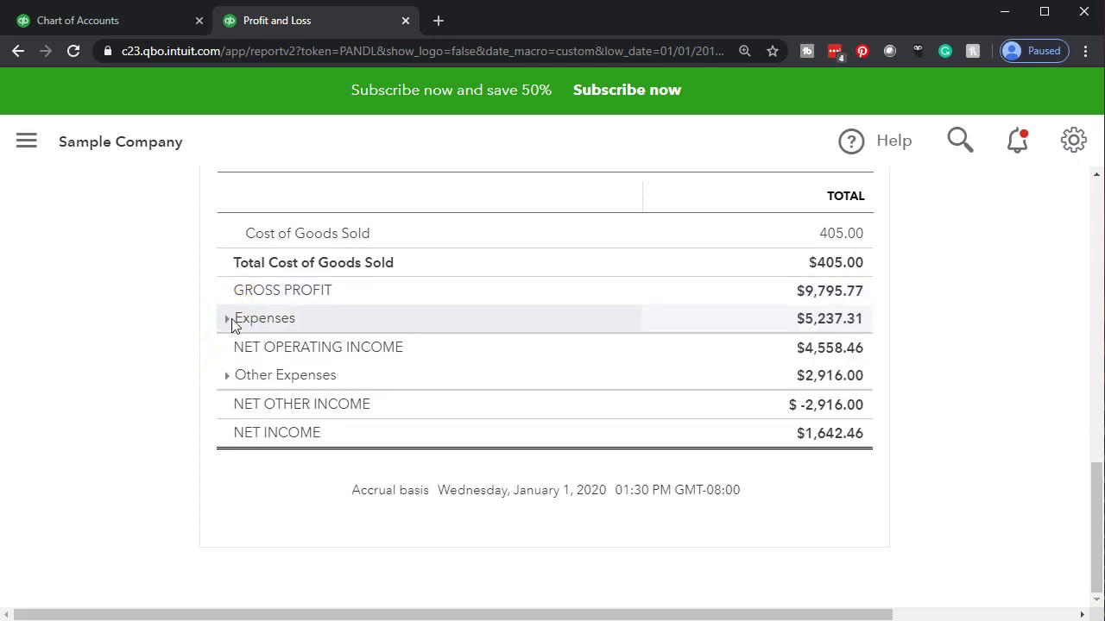
pyautogui.click(230, 320)
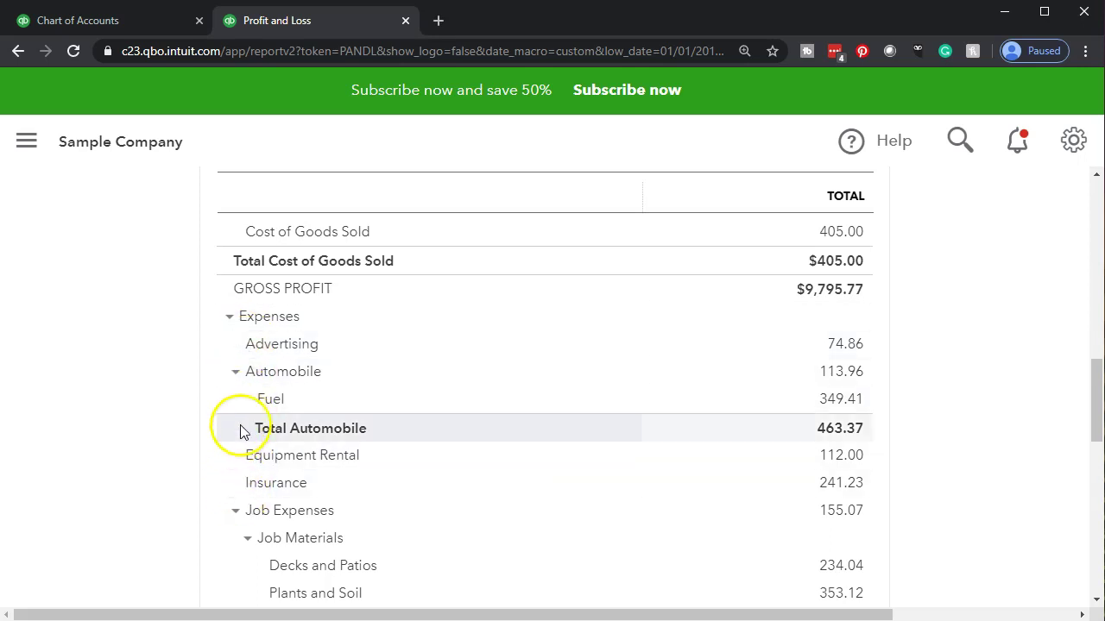
pyautogui.click(237, 378)
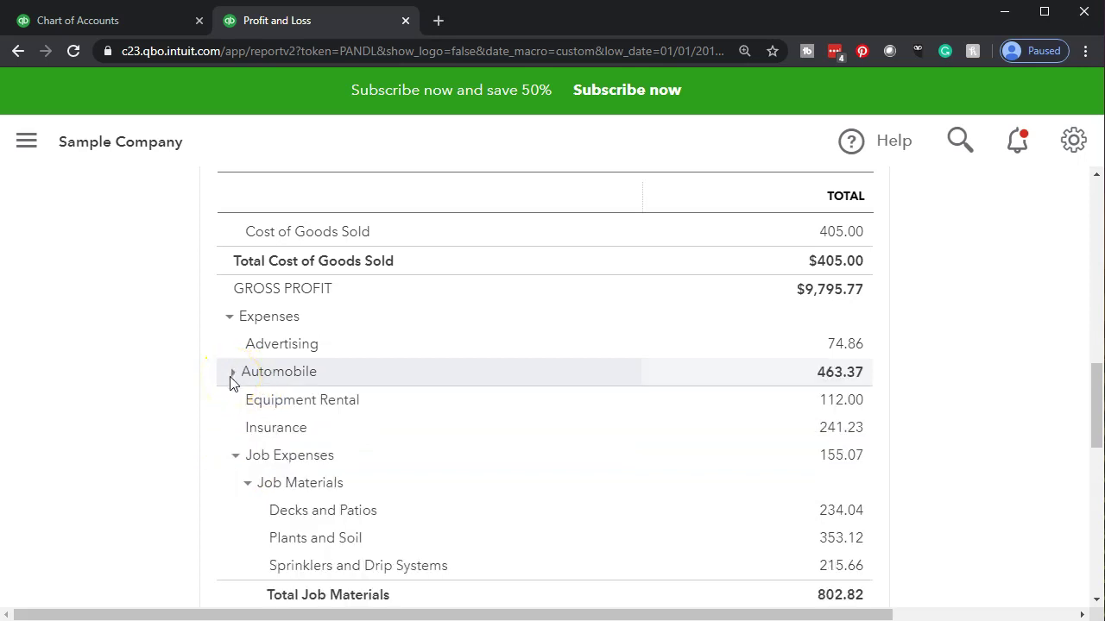
# Re-expand the Automobile account group, and collapse and re-expand the Job Expenses group in the Expenses section.
pyautogui.click(231, 376)
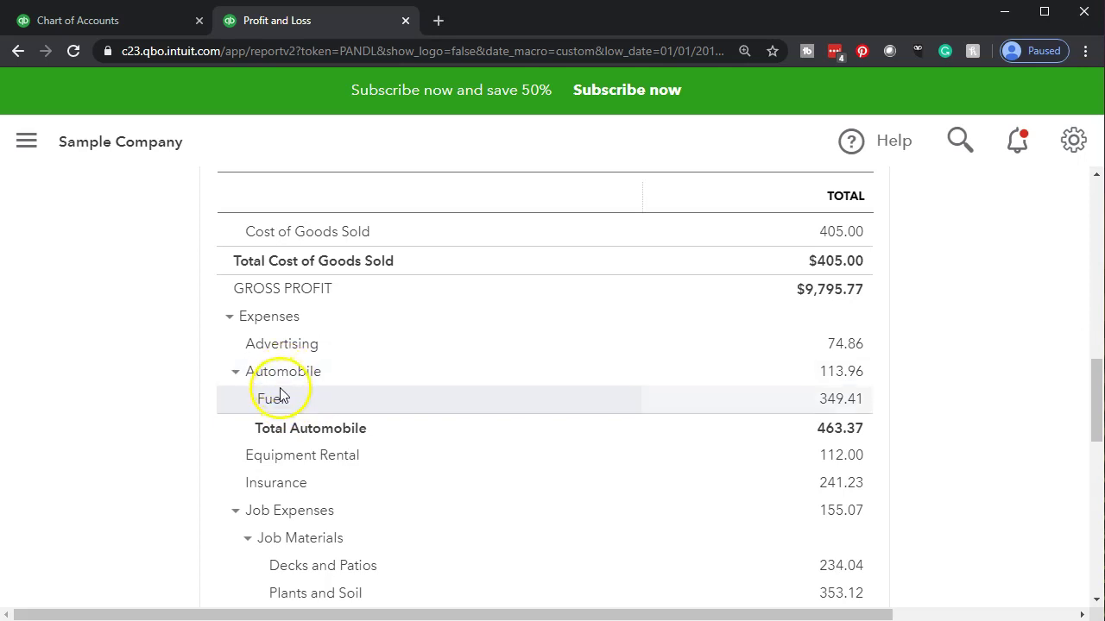
pyautogui.scroll(-1, 279, 390)
pyautogui.click(235, 426)
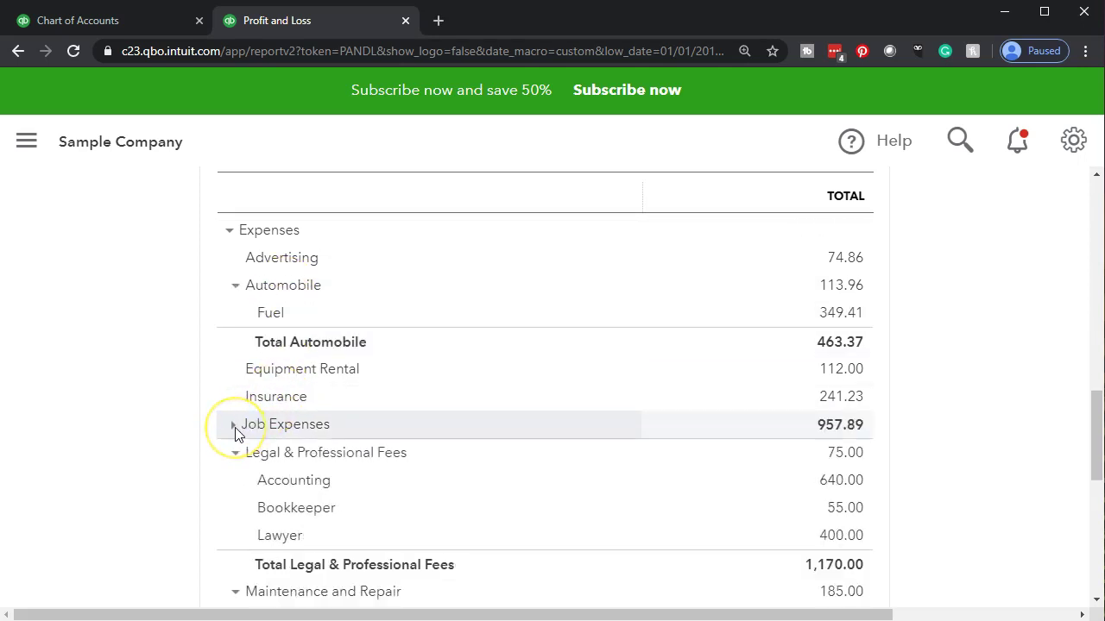
pyautogui.click(235, 427)
# Collapse and re-expand the Job Materials subgroup and the Legal & Professional Fees group to compare their totals with their detail.
pyautogui.scroll(-1, 237, 432)
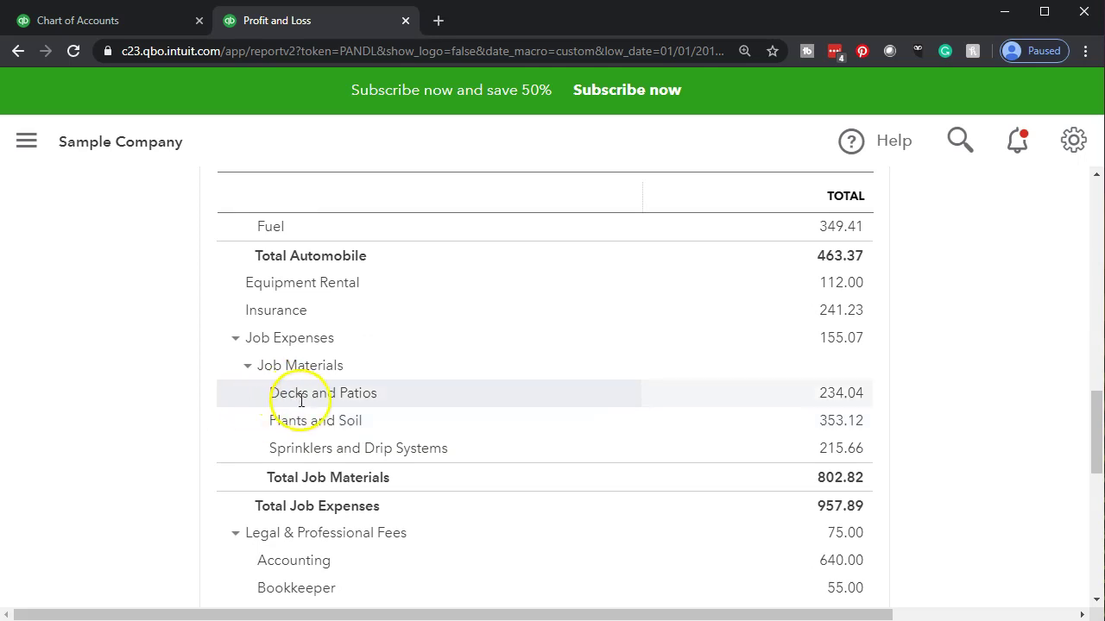
pyautogui.click(246, 369)
pyautogui.click(246, 368)
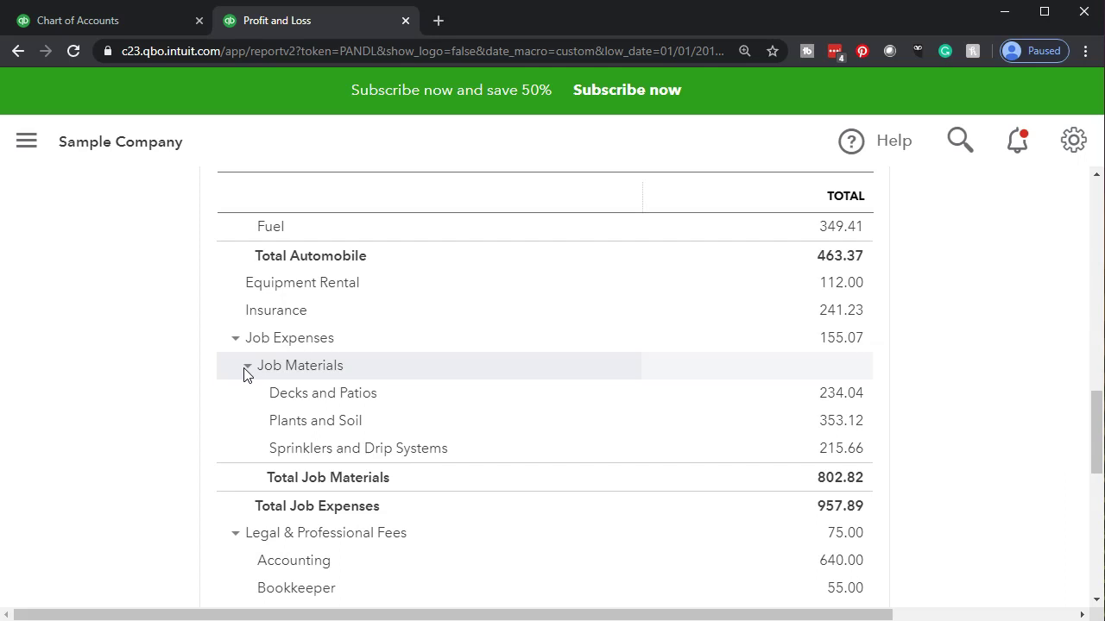
pyautogui.scroll(-3, 245, 371)
pyautogui.click(234, 277)
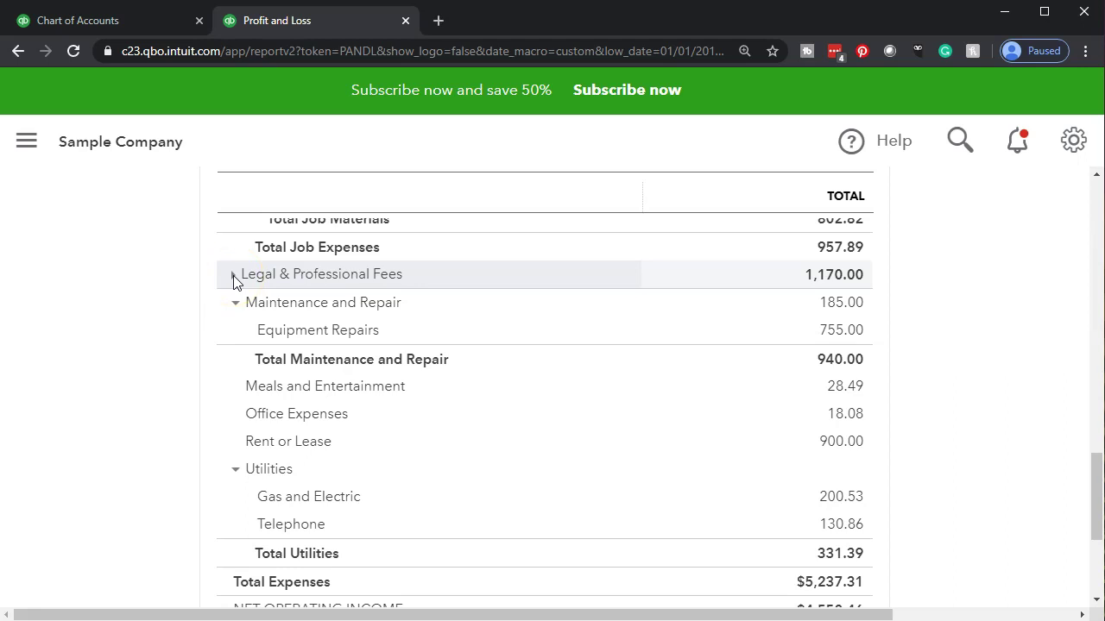
pyautogui.click(234, 278)
pyautogui.click(285, 273)
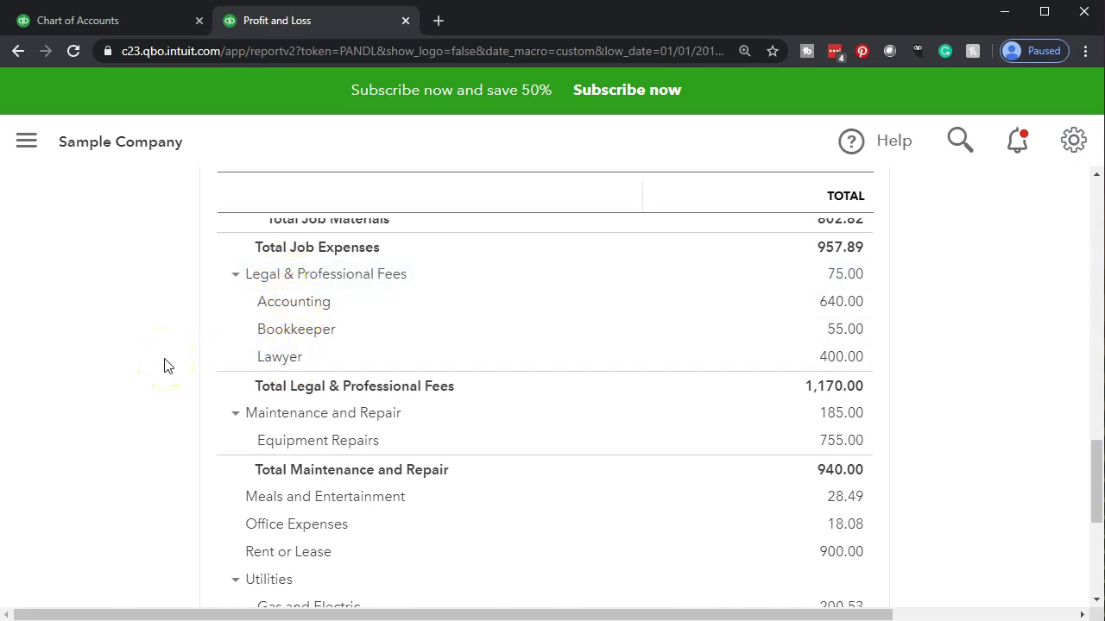
# Expand the Other Expenses section near the report's end, and examine the Net Other Income and Net Income lines.
pyautogui.scroll(-1, 164, 365)
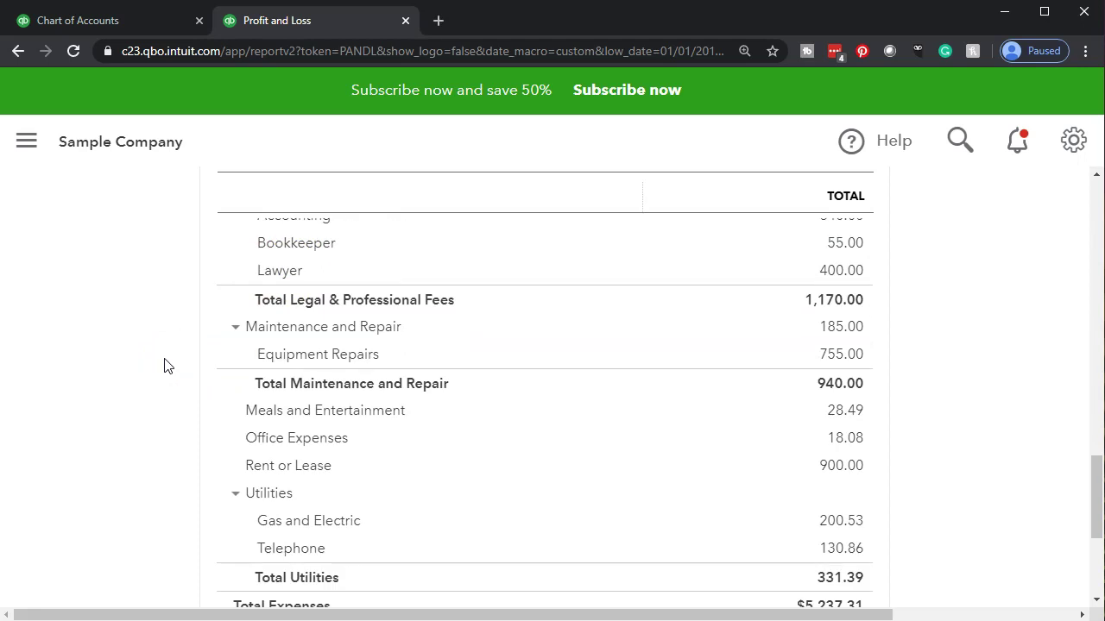
pyautogui.scroll(-1, 219, 420)
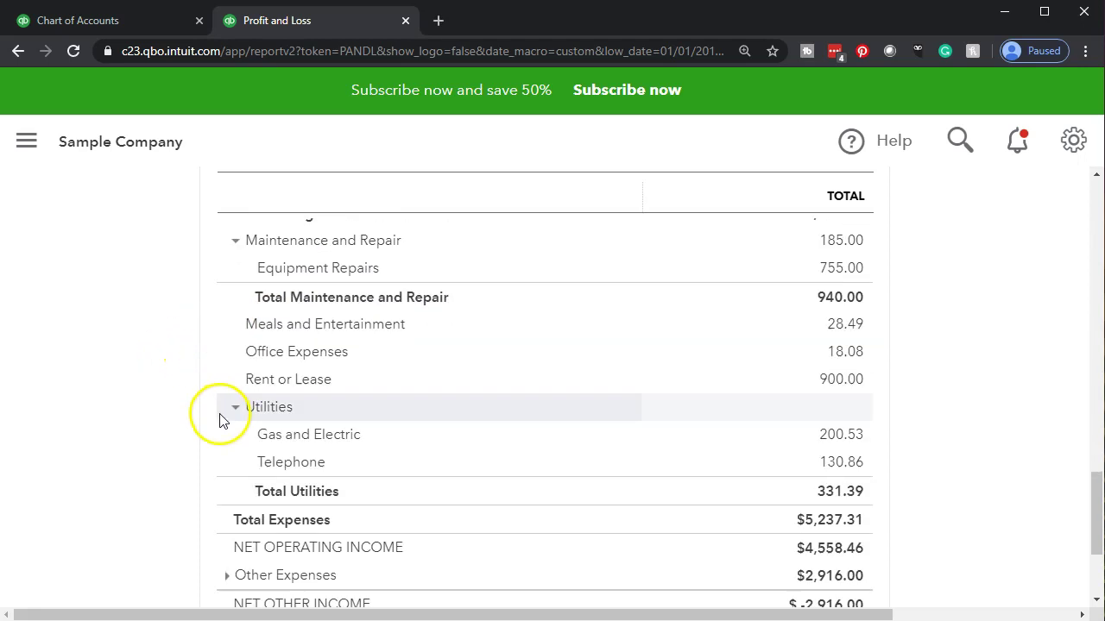
pyautogui.scroll(-1, 219, 423)
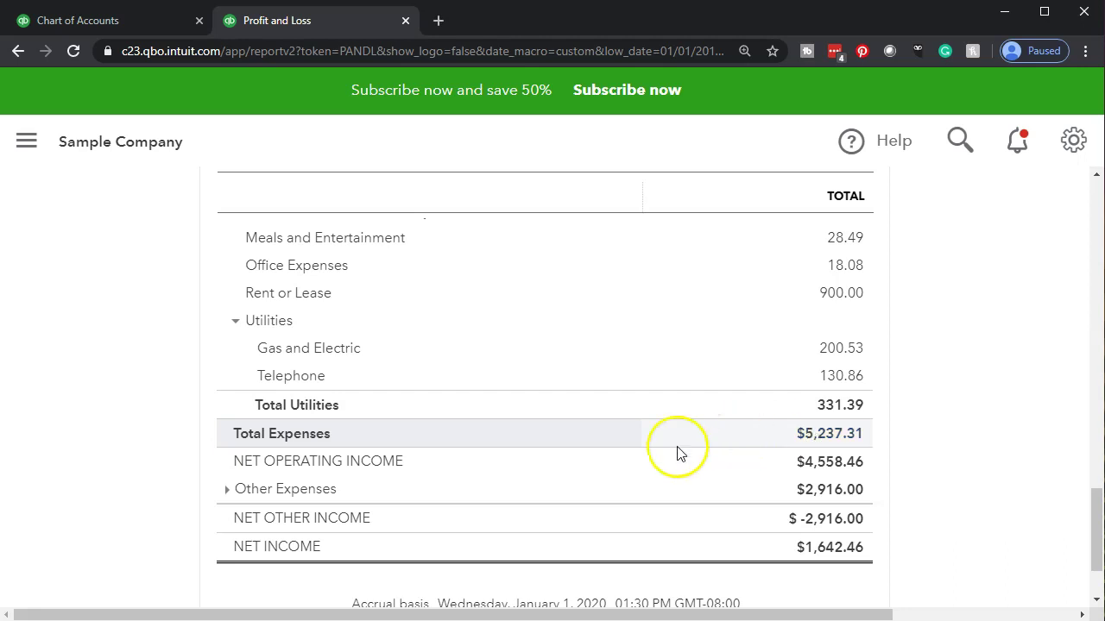
pyautogui.click(226, 490)
pyautogui.scroll(-1, 190, 503)
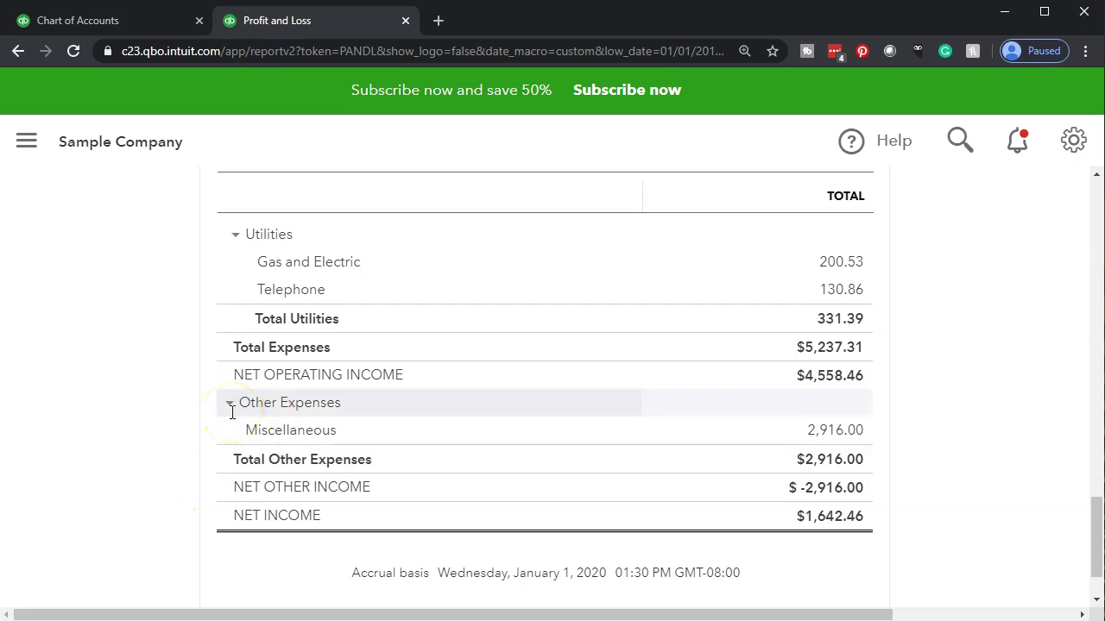
pyautogui.click(218, 485)
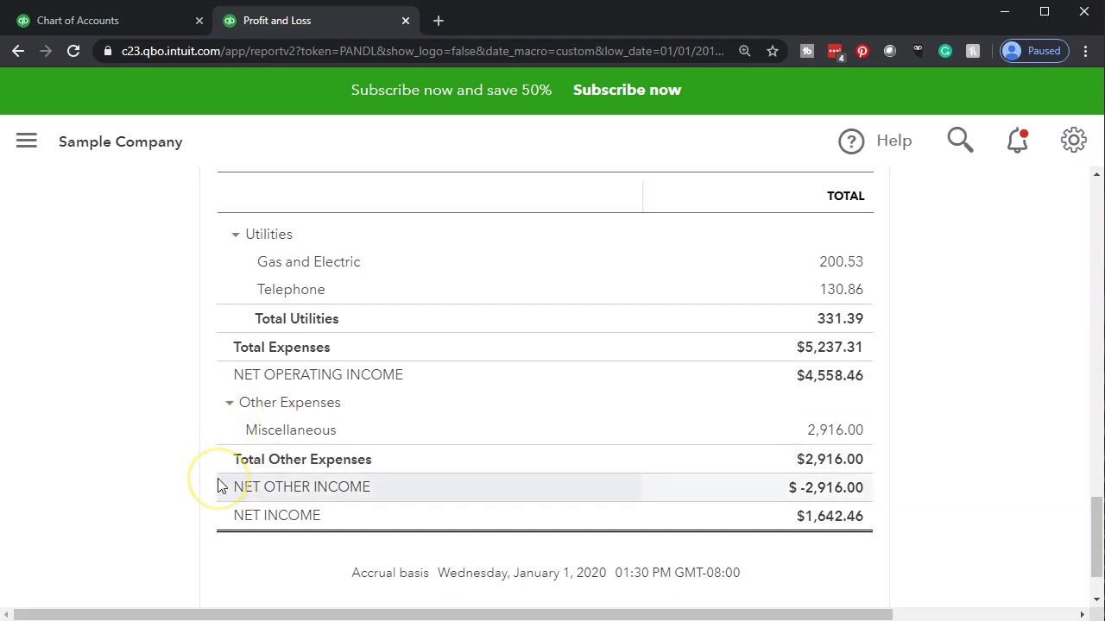
pyautogui.click(202, 512)
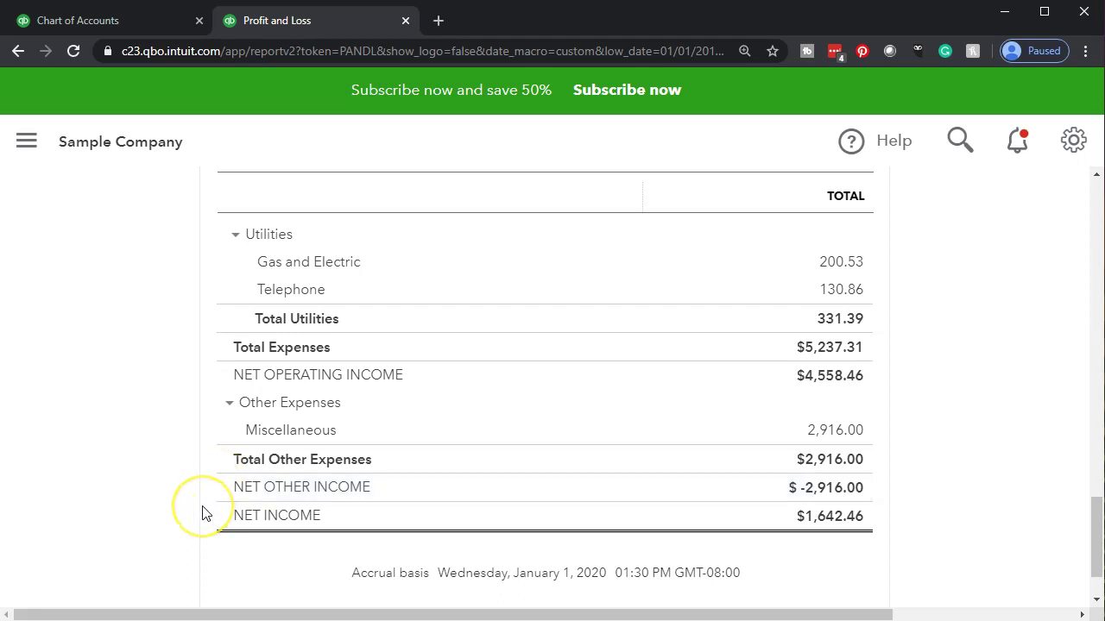
pyautogui.click(210, 510)
pyautogui.moveTo(219, 512); pyautogui.dragTo(664, 531)
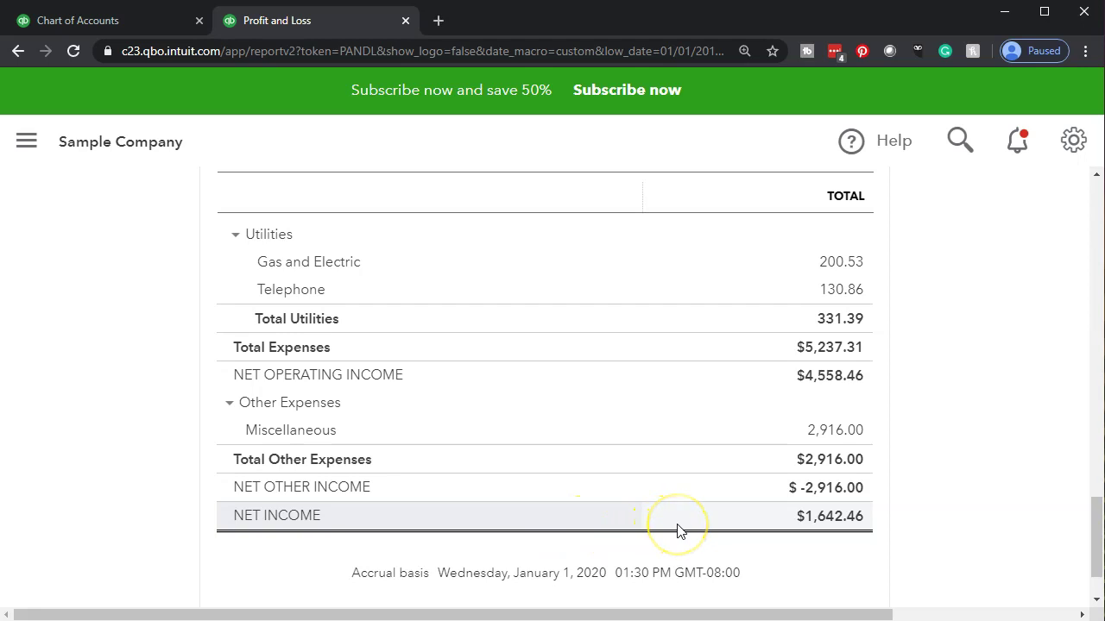
pyautogui.moveTo(819, 530); pyautogui.dragTo(872, 532)
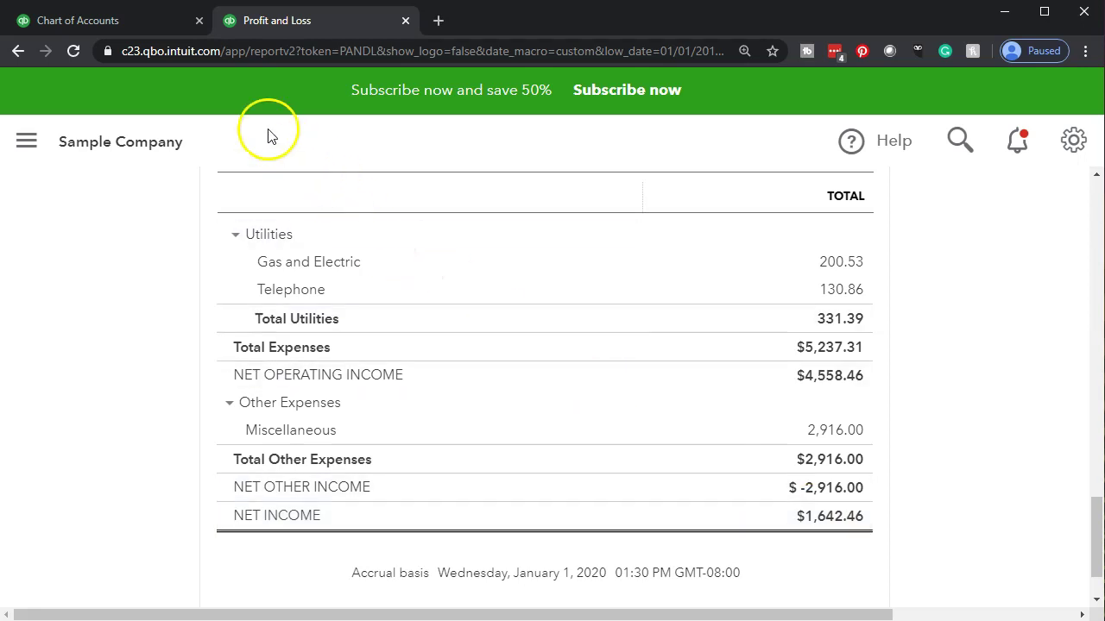
# Switch to the Chart of Accounts browser tab and open the Balance Sheet report from the standard reports there.
pyautogui.click(119, 27)
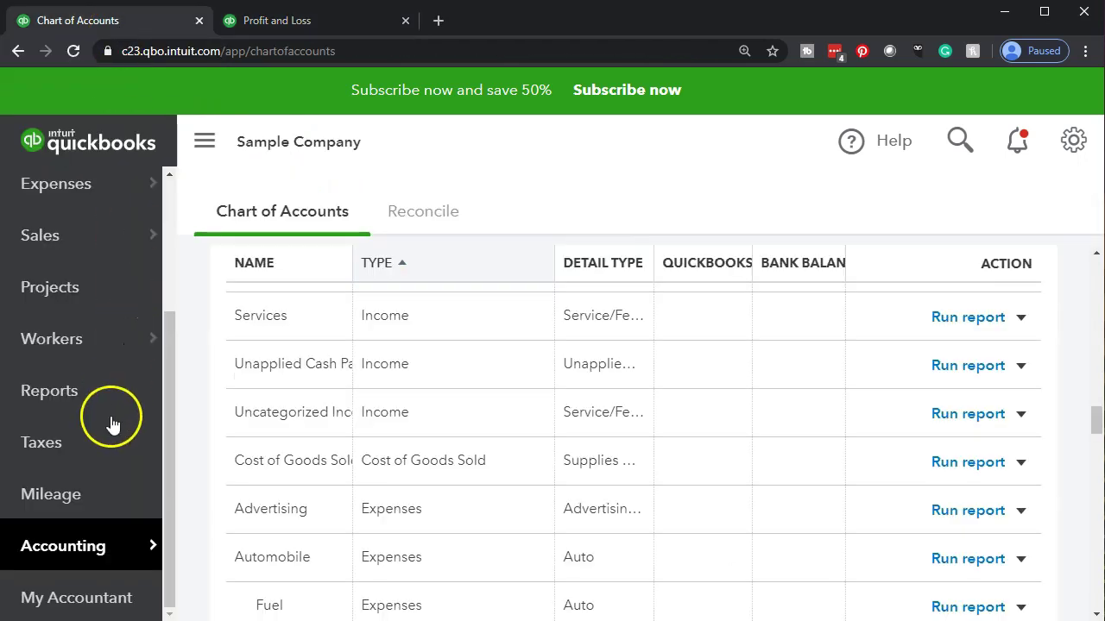
pyautogui.click(89, 403)
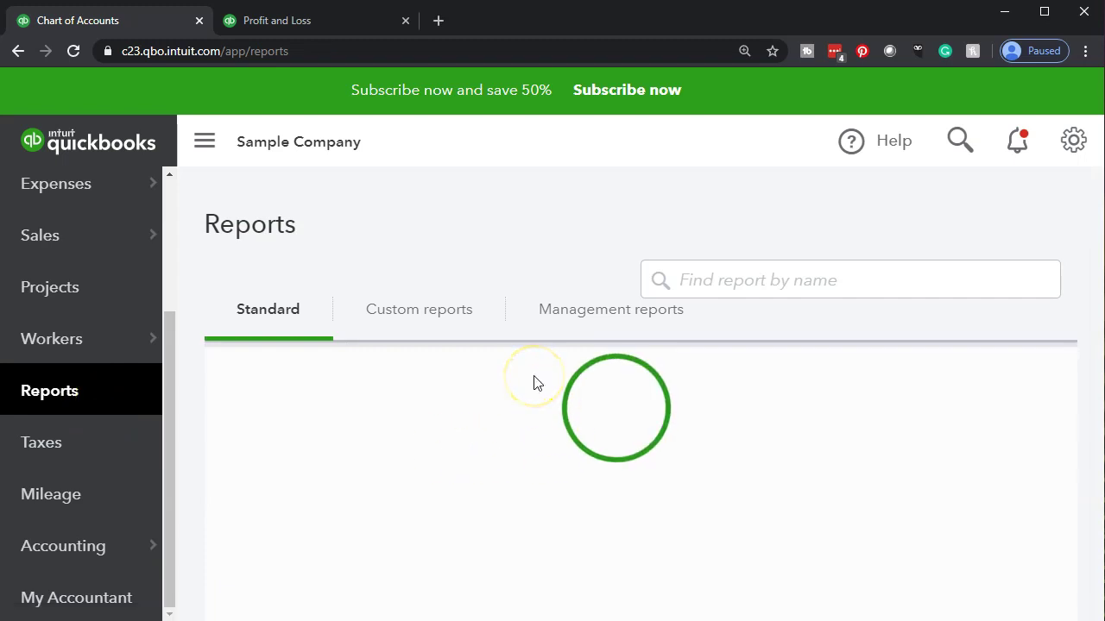
pyautogui.click(367, 522)
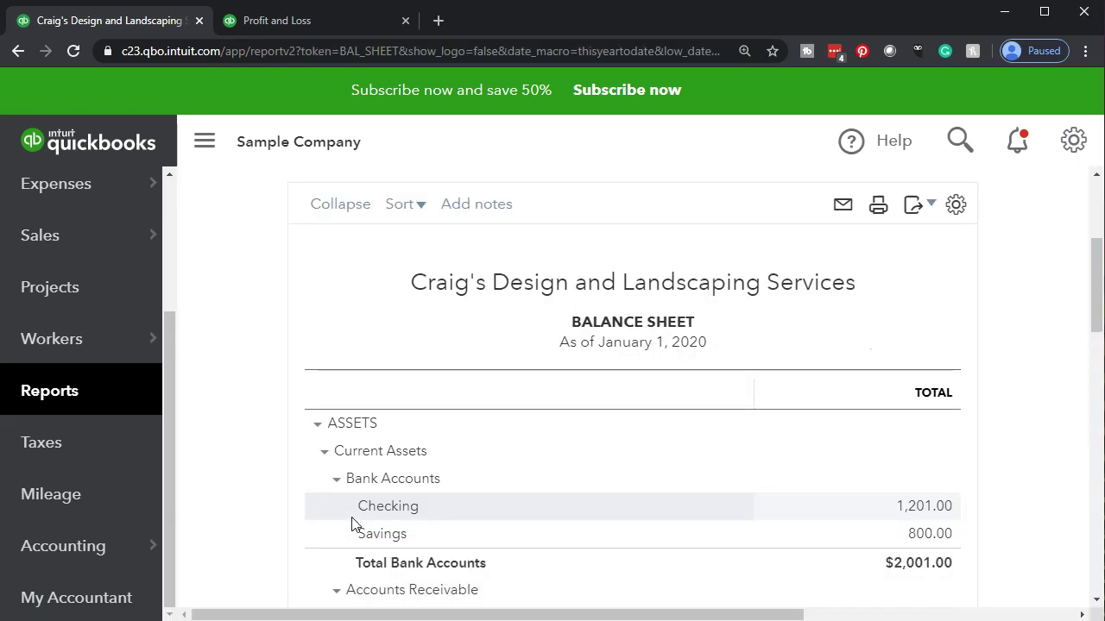
pyautogui.click(530, 309)
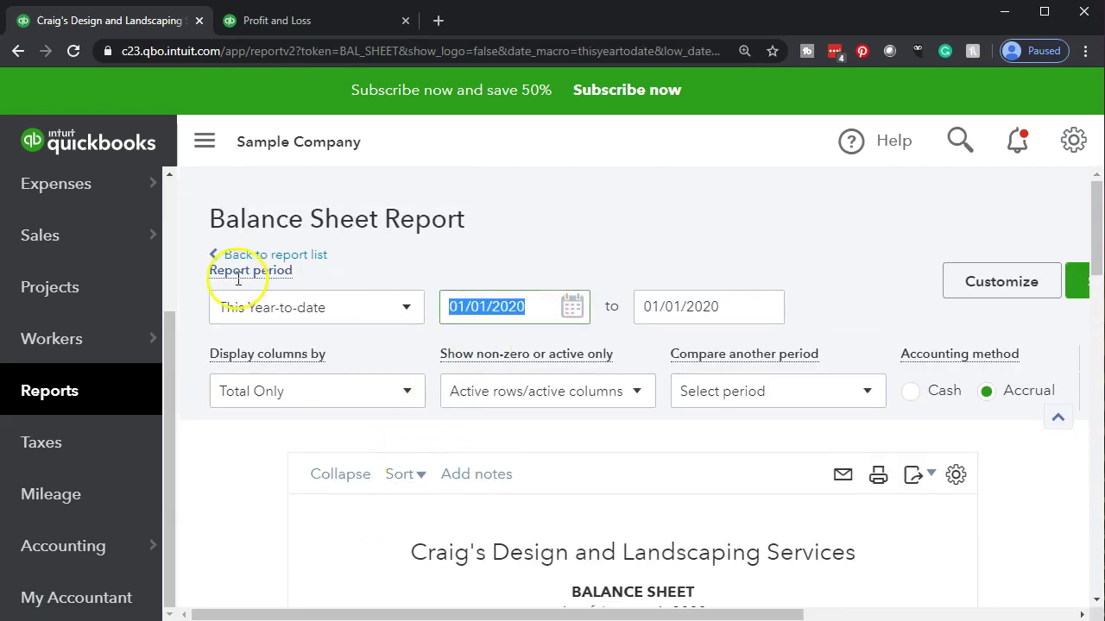
pyautogui.write('01012020')
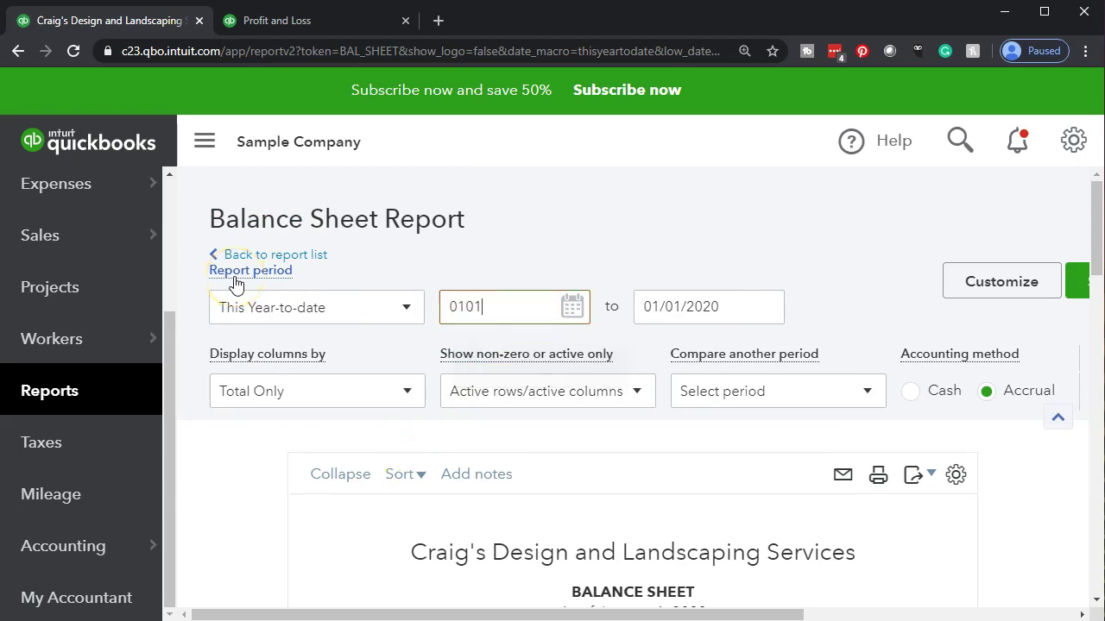
pyautogui.press('Tab')
pyautogui.write('12312')
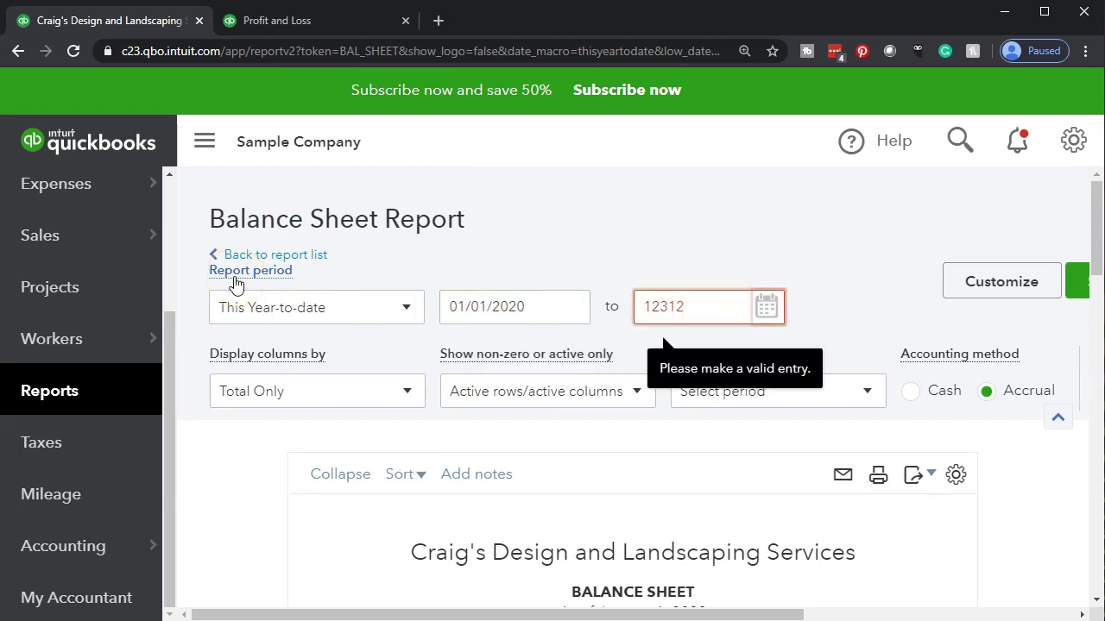
pyautogui.press('BackSpace')
pyautogui.press('BackSpace')
pyautogui.press('BackSpace')
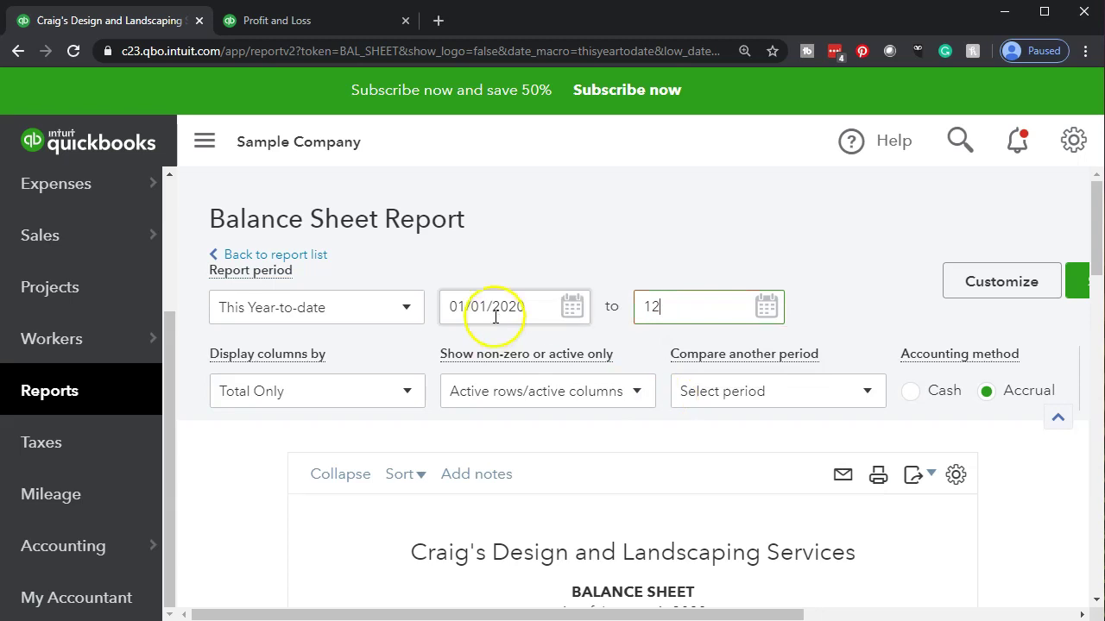
# Run the Balance Sheet for the period 01/01/2019 to 12/31/2019 and find Net Income in its Equity section.
pyautogui.click(522, 309)
pyautogui.write('01012019')
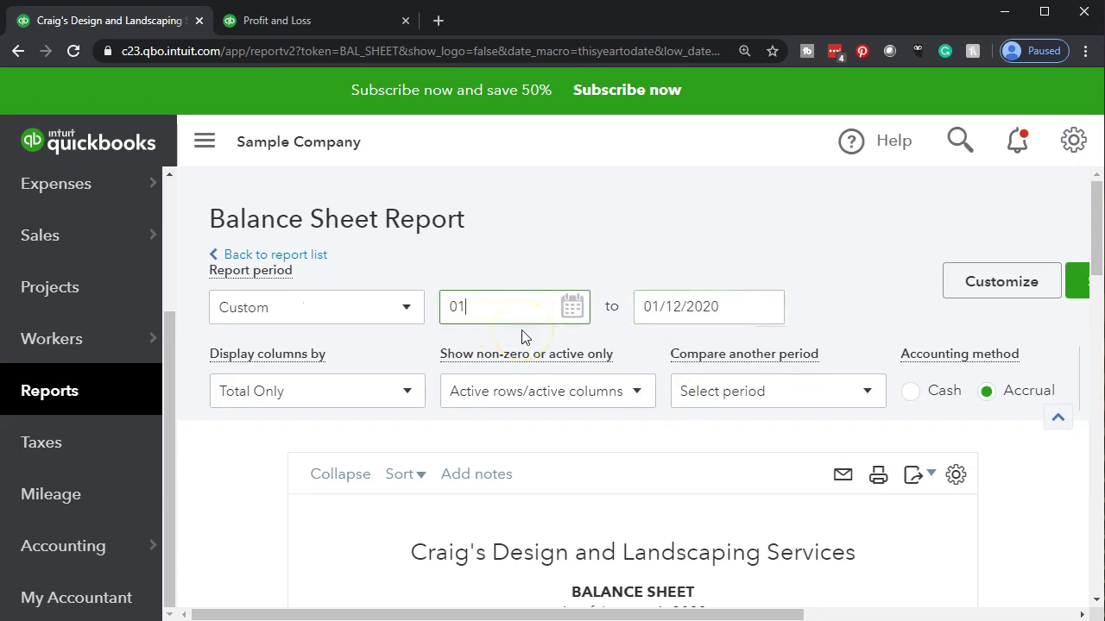
pyautogui.press('Tab')
pyautogui.write('12312019')
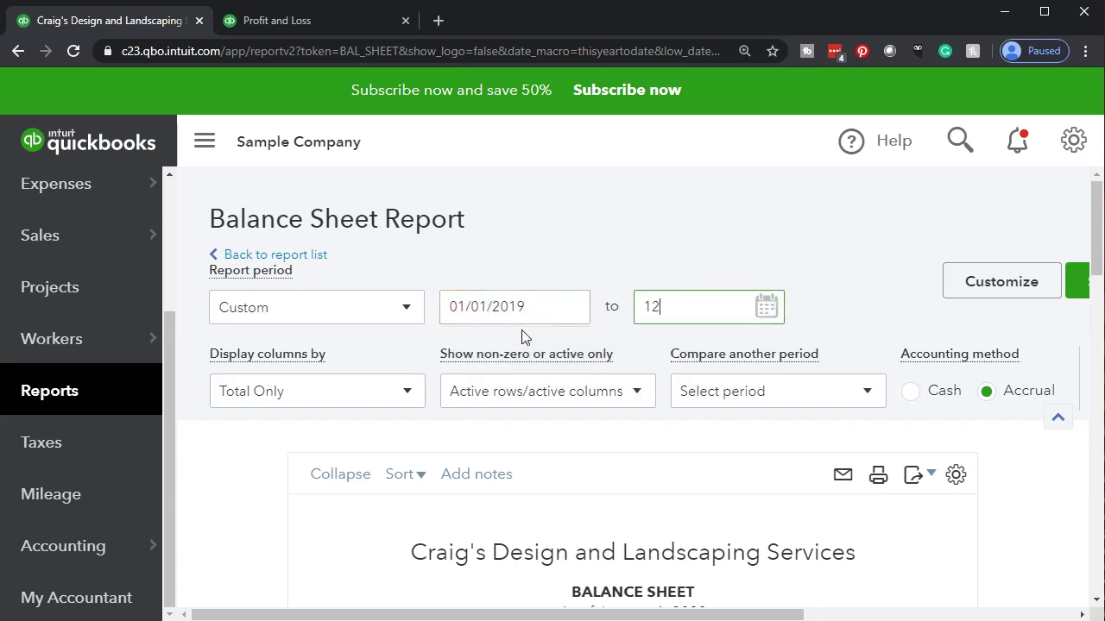
pyautogui.press('Tab')
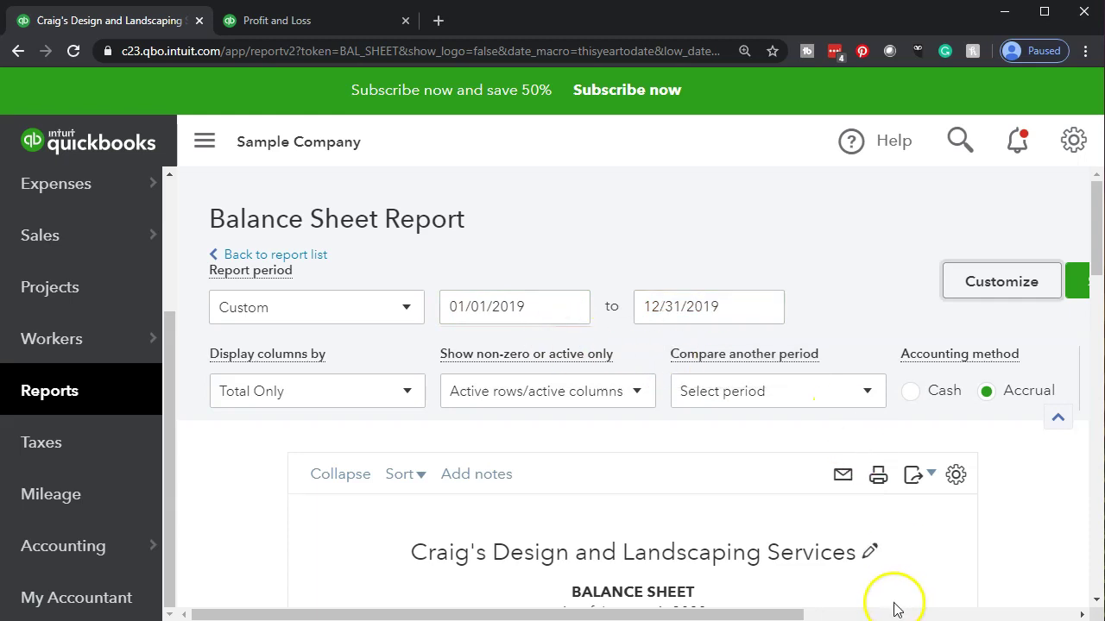
pyautogui.moveTo(771, 614); pyautogui.dragTo(855, 613)
pyautogui.click(1003, 386)
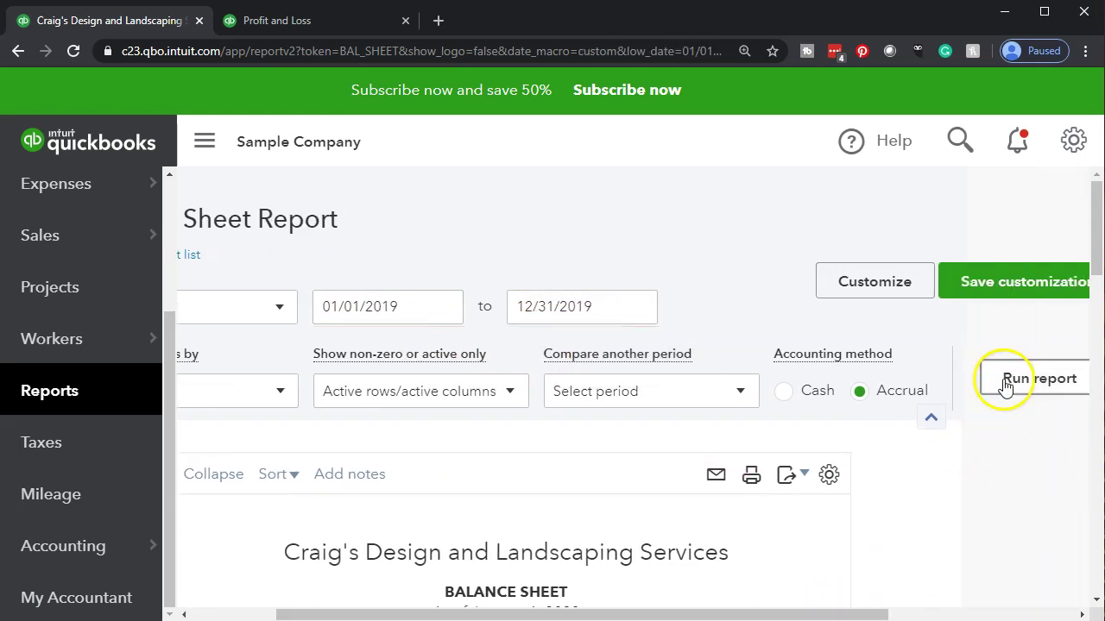
pyautogui.scroll(-20, 625, 414)
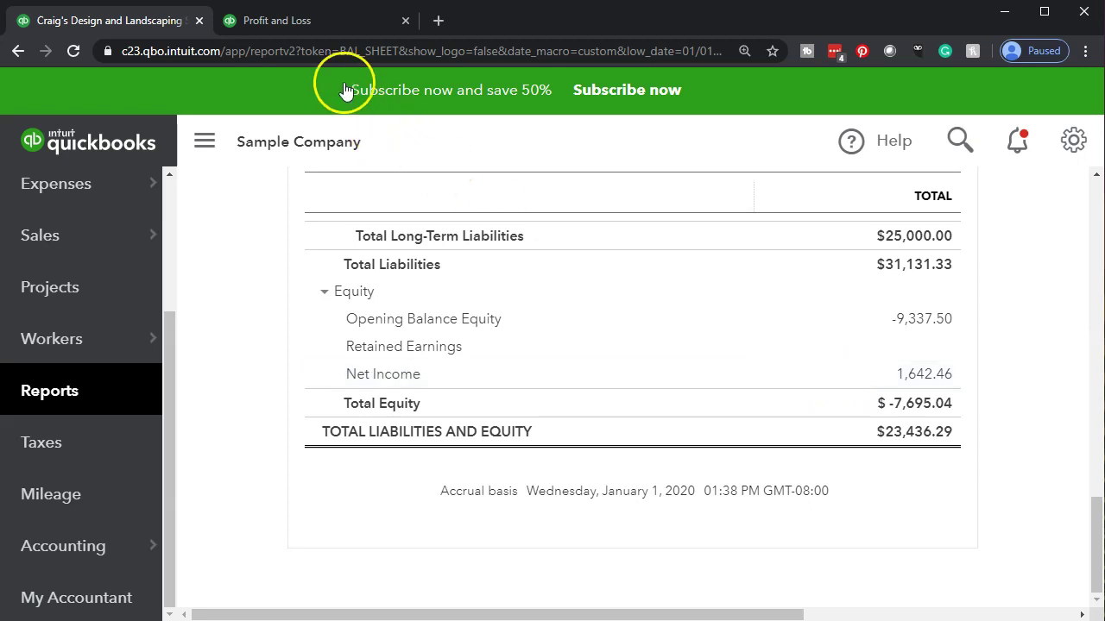
# Return to the Profit and Loss report and customize its numbers to show without cents, with negatives as (100) in red.
pyautogui.click(324, 29)
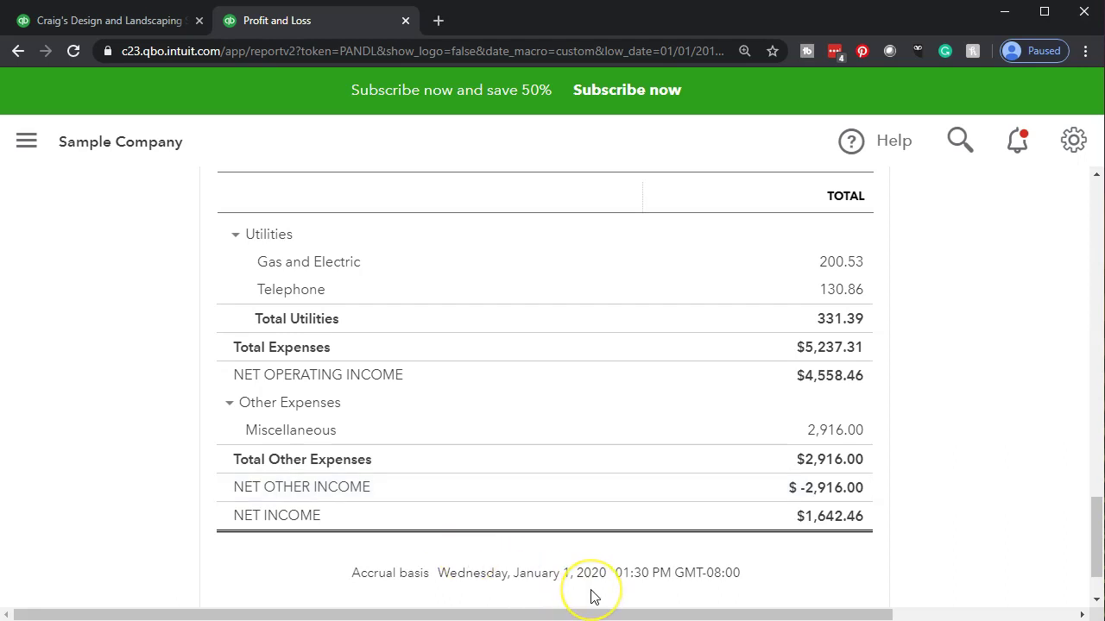
pyautogui.scroll(2, 593, 594)
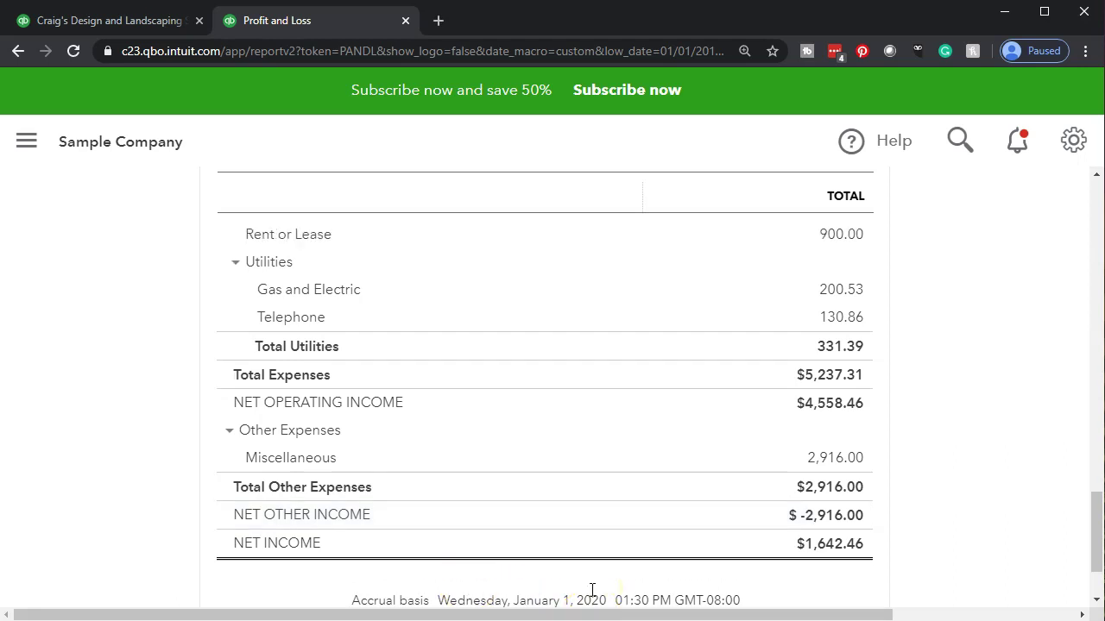
pyautogui.scroll(8, 802, 522)
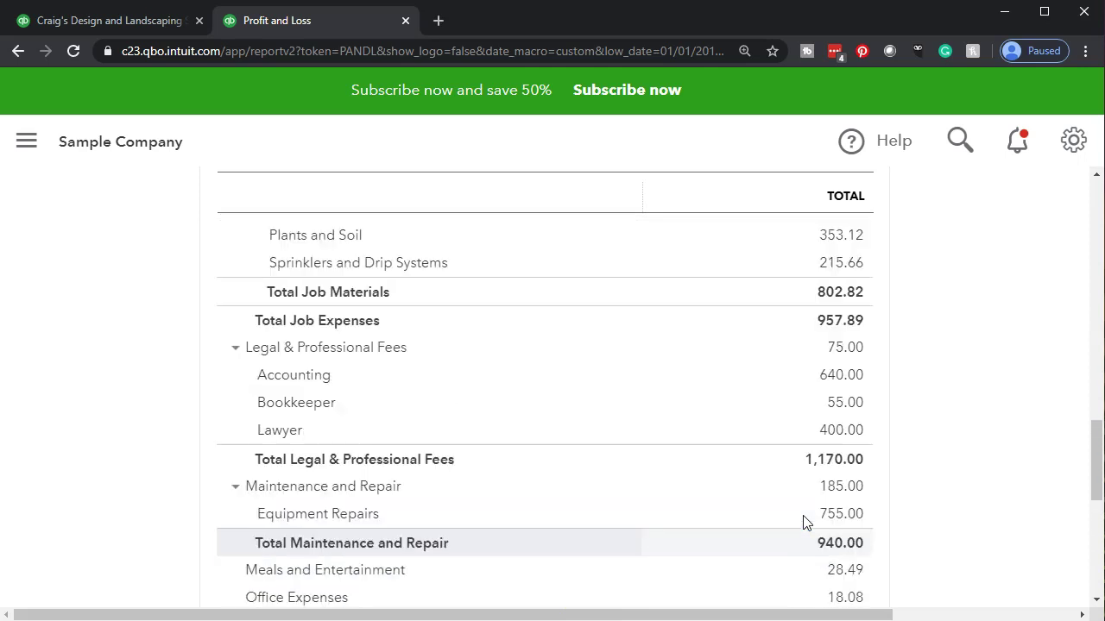
pyautogui.scroll(10, 802, 522)
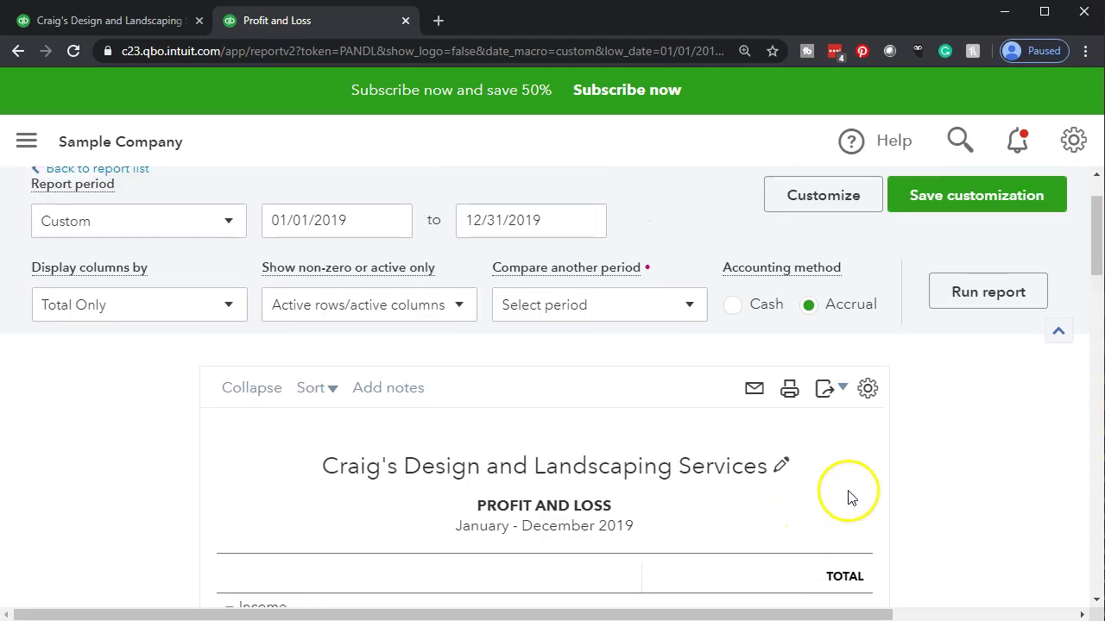
pyautogui.click(841, 214)
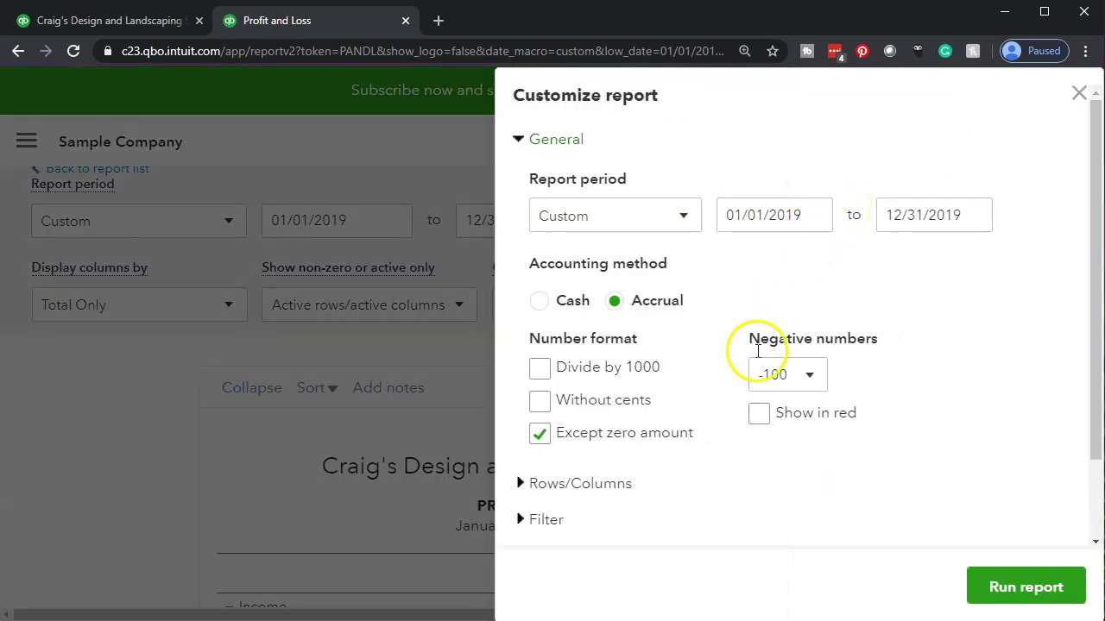
pyautogui.click(539, 401)
pyautogui.click(811, 375)
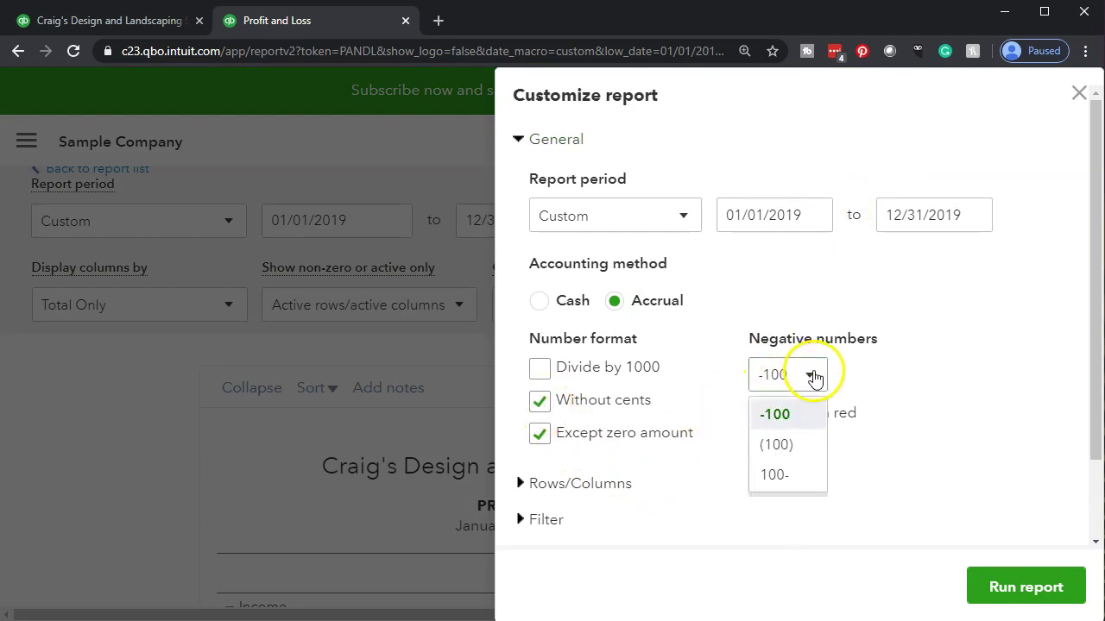
pyautogui.click(780, 444)
pyautogui.click(761, 415)
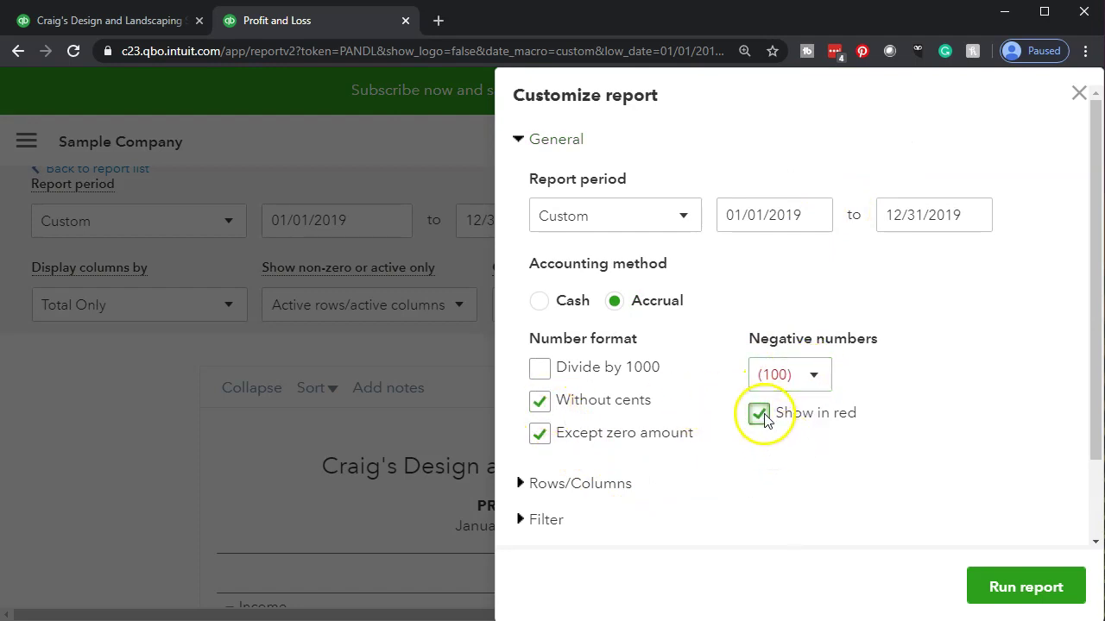
# Remove the date prepared, time prepared and report basis from the report footer, and run the customized Profit and Loss report.
pyautogui.scroll(-2, 768, 480)
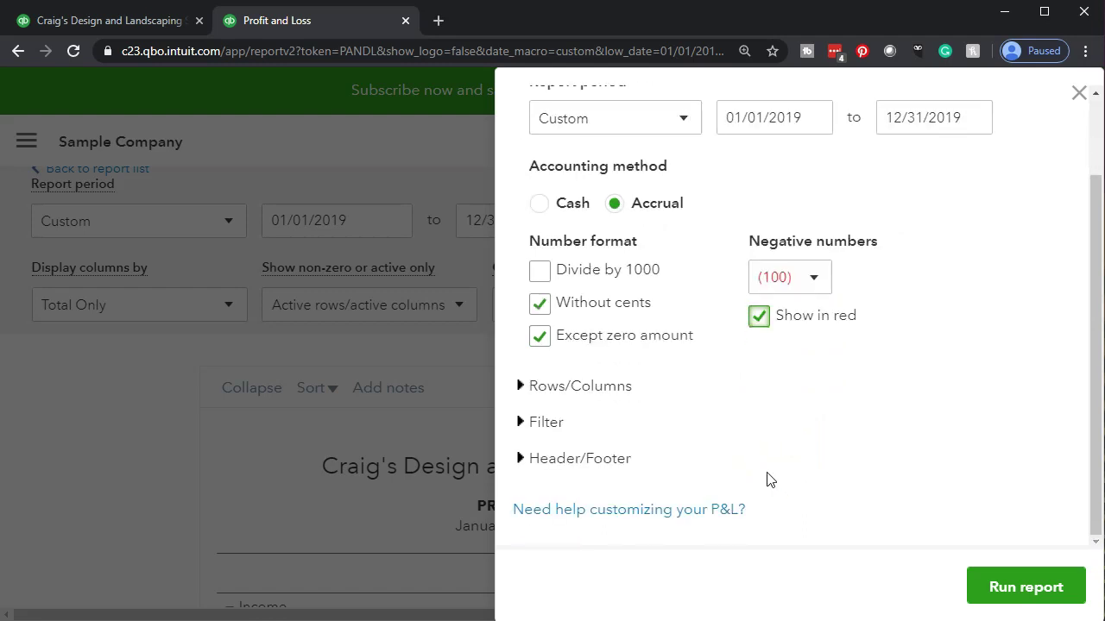
pyautogui.click(580, 458)
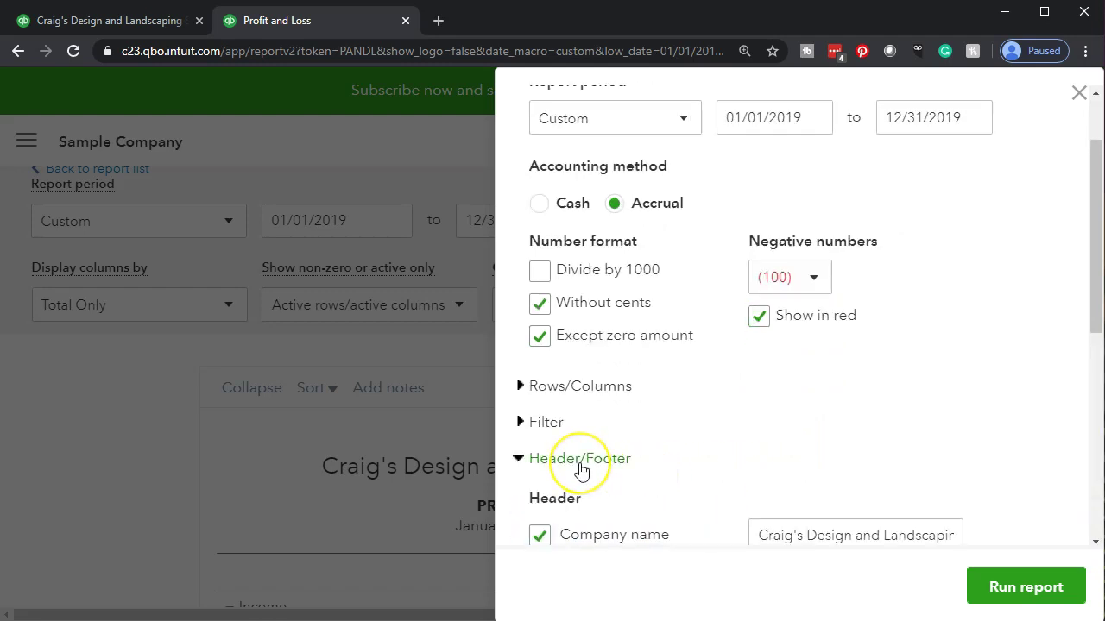
pyautogui.scroll(-7, 581, 471)
pyautogui.scroll(-3, 581, 471)
pyautogui.click(540, 231)
pyautogui.click(540, 270)
pyautogui.click(541, 312)
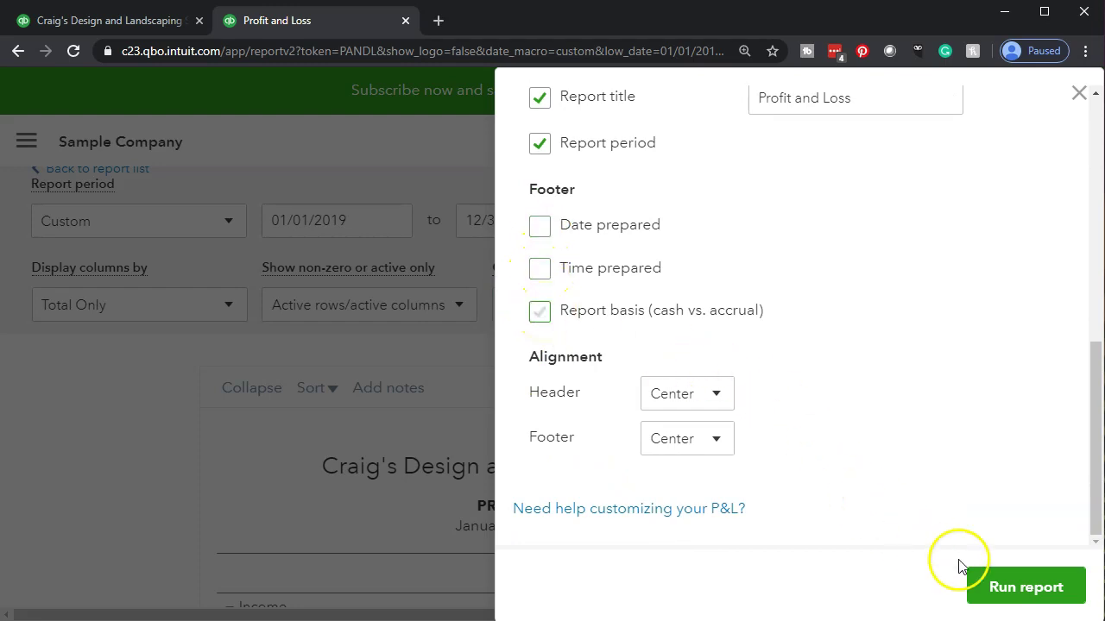
pyautogui.click(989, 581)
pyautogui.scroll(-2, 750, 518)
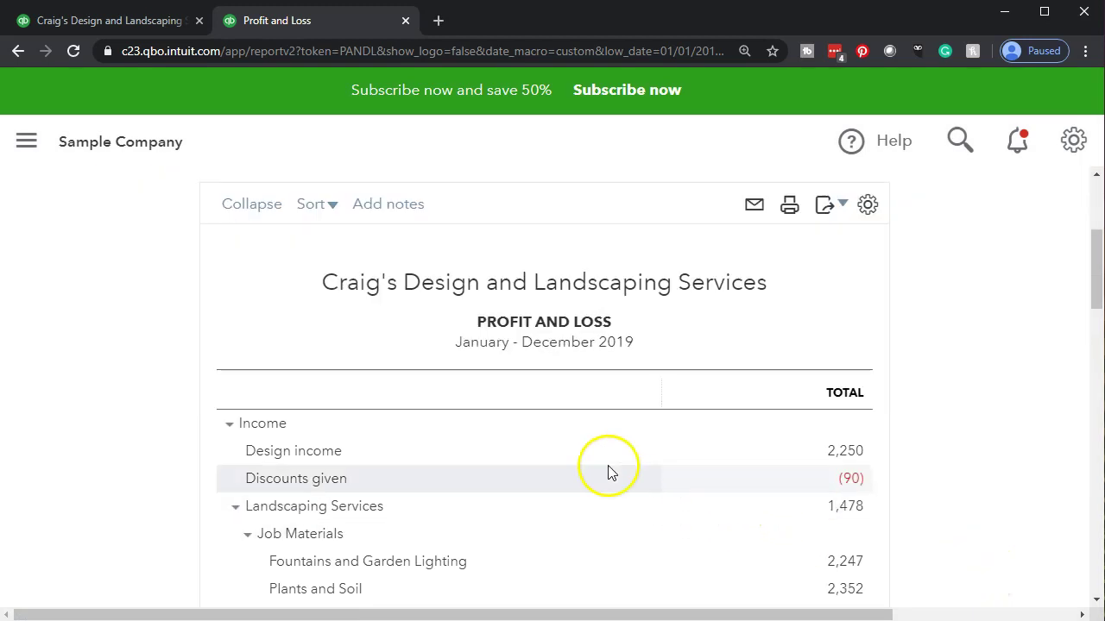
pyautogui.scroll(-5, 609, 472)
pyautogui.scroll(-12, 609, 472)
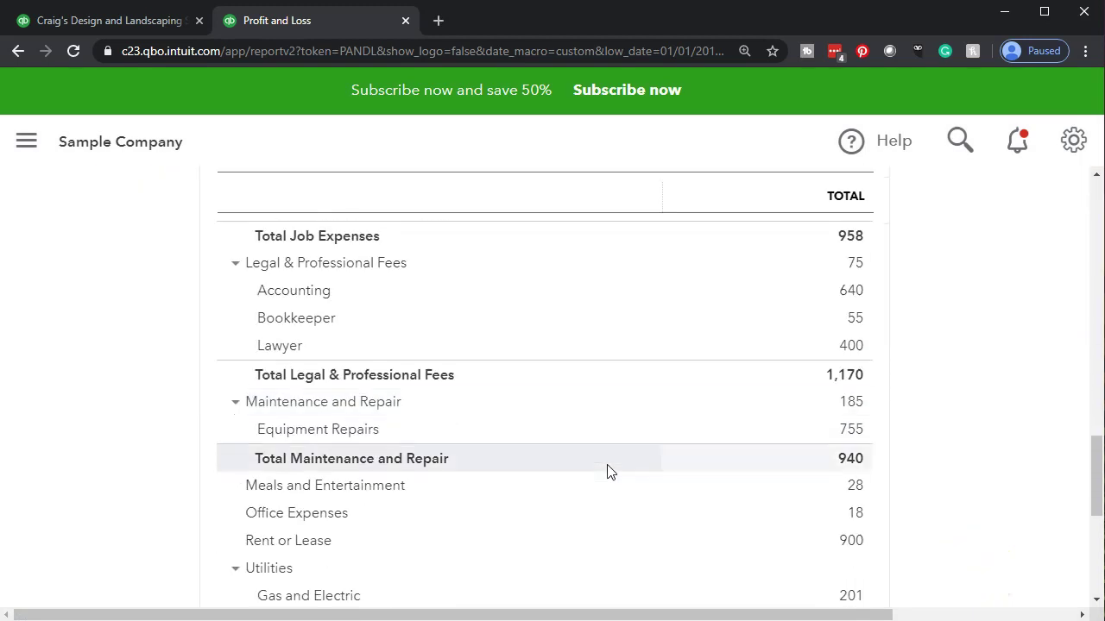
pyautogui.scroll(15, 608, 471)
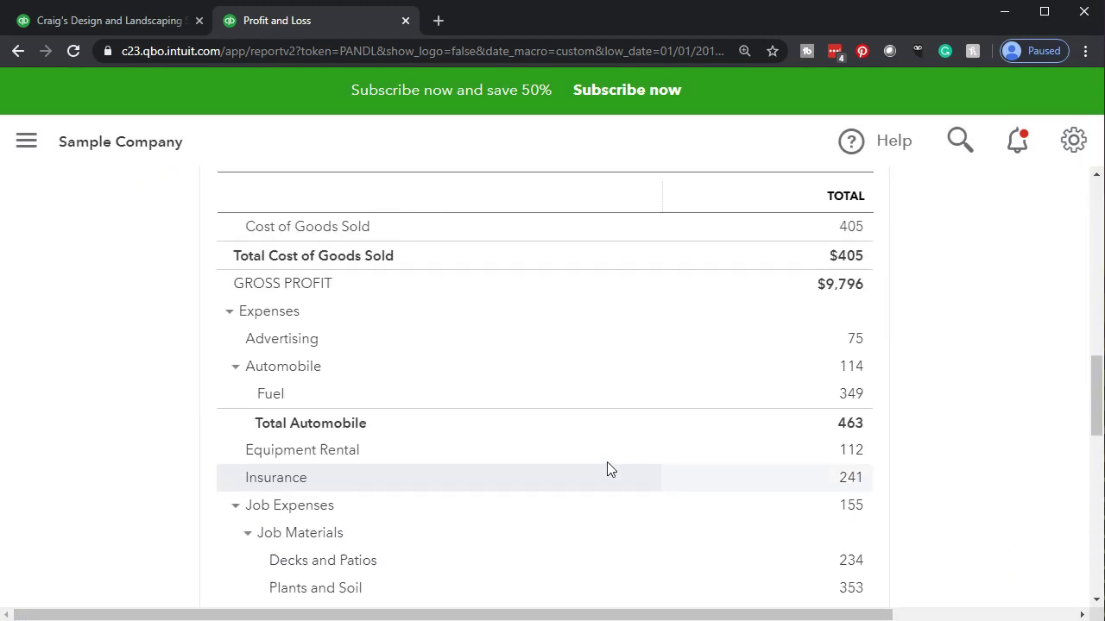
pyautogui.scroll(8, 607, 468)
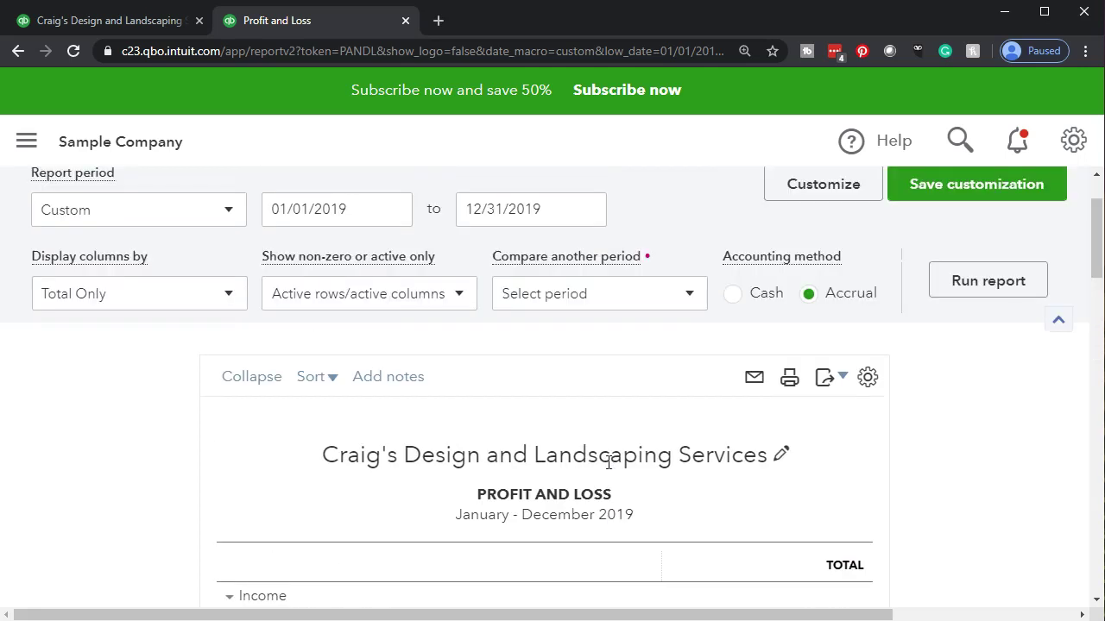
# Print all pages of the Profit and Loss report in color to the CutePDF Writer printer.
pyautogui.scroll(-1, 608, 463)
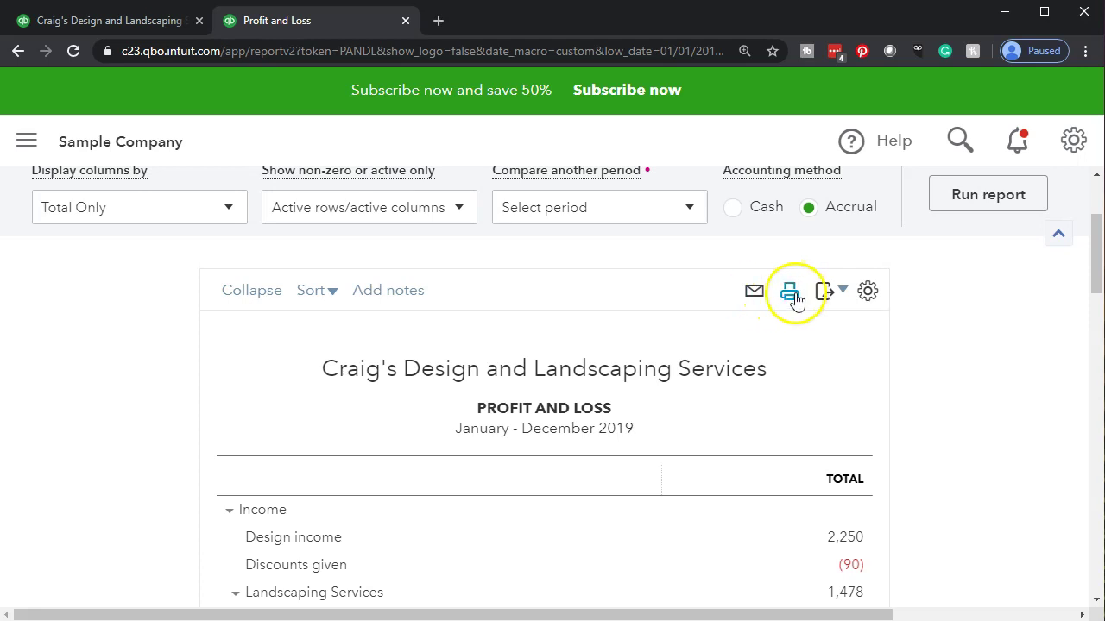
pyautogui.click(842, 294)
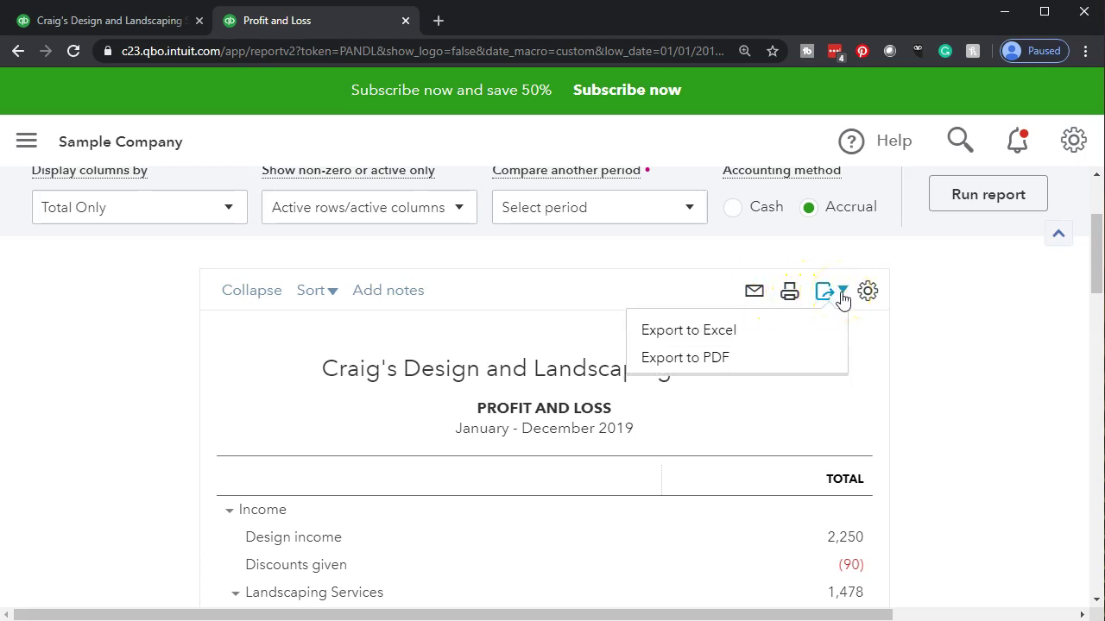
pyautogui.click(788, 291)
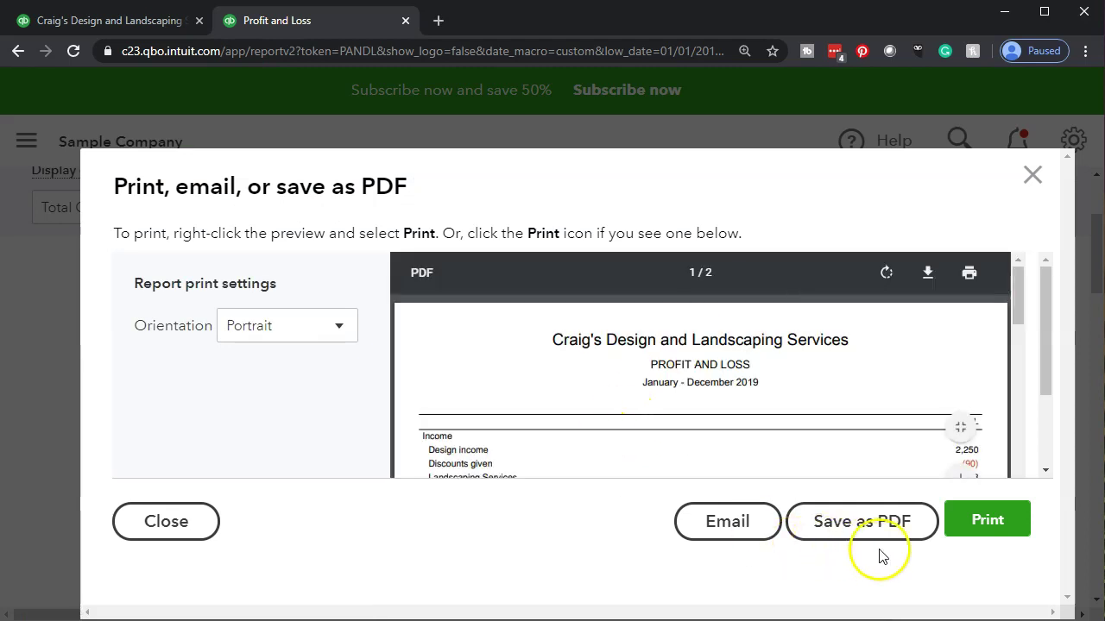
pyautogui.click(964, 519)
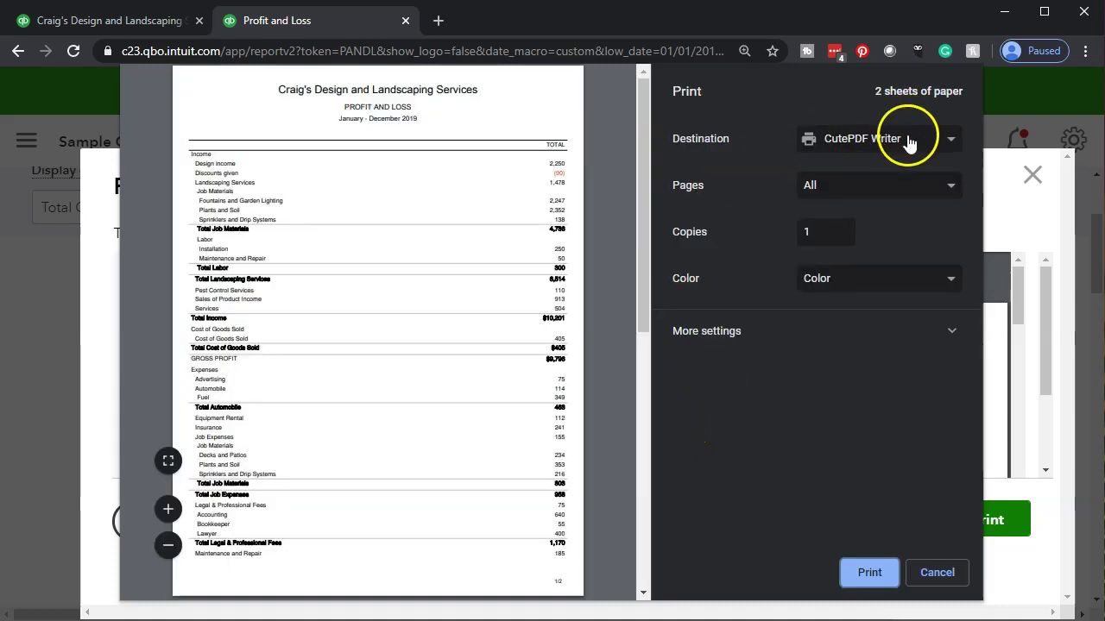
pyautogui.click(869, 572)
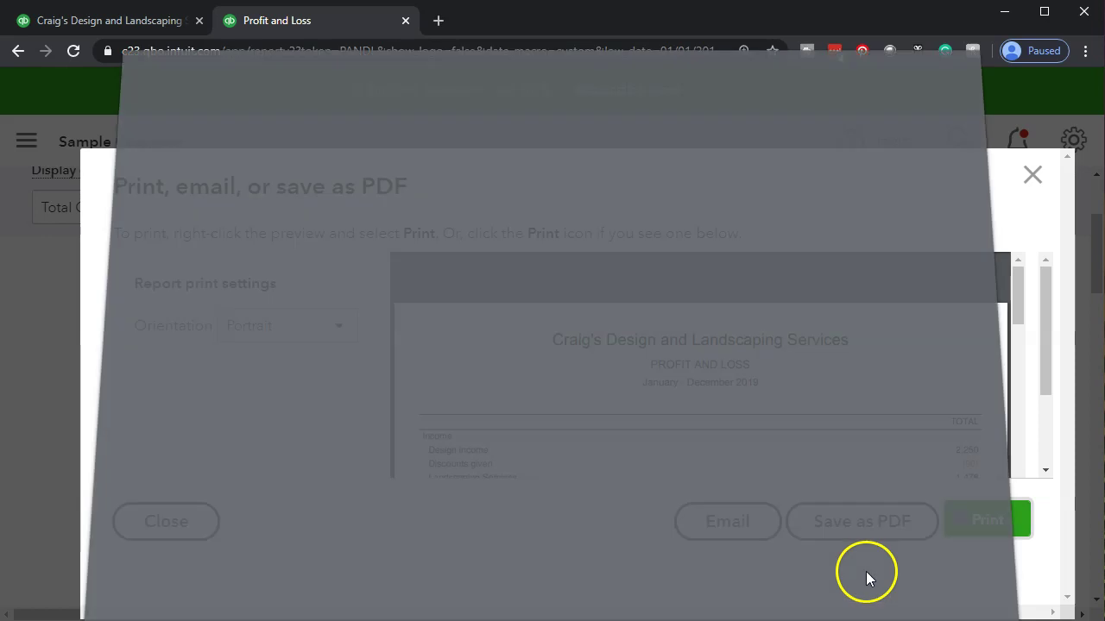
# Save the printout as "Profit and Loss Report.pdf" in Course Data's "3 Income Statement" folder and close the print preview.
pyautogui.click(600, 178)
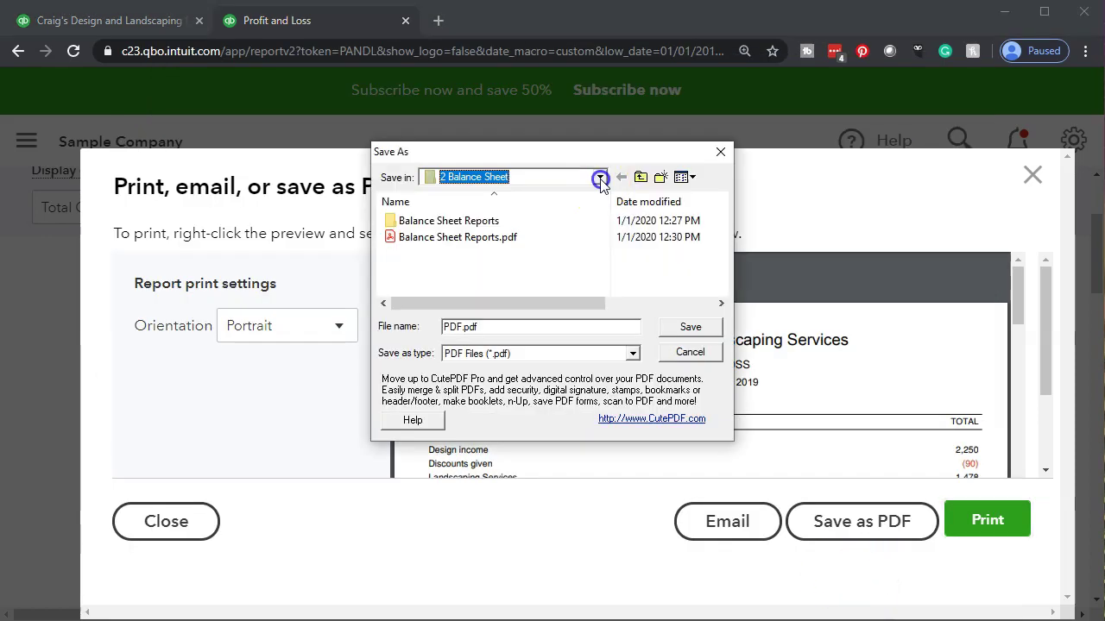
pyautogui.scroll(2, 602, 199)
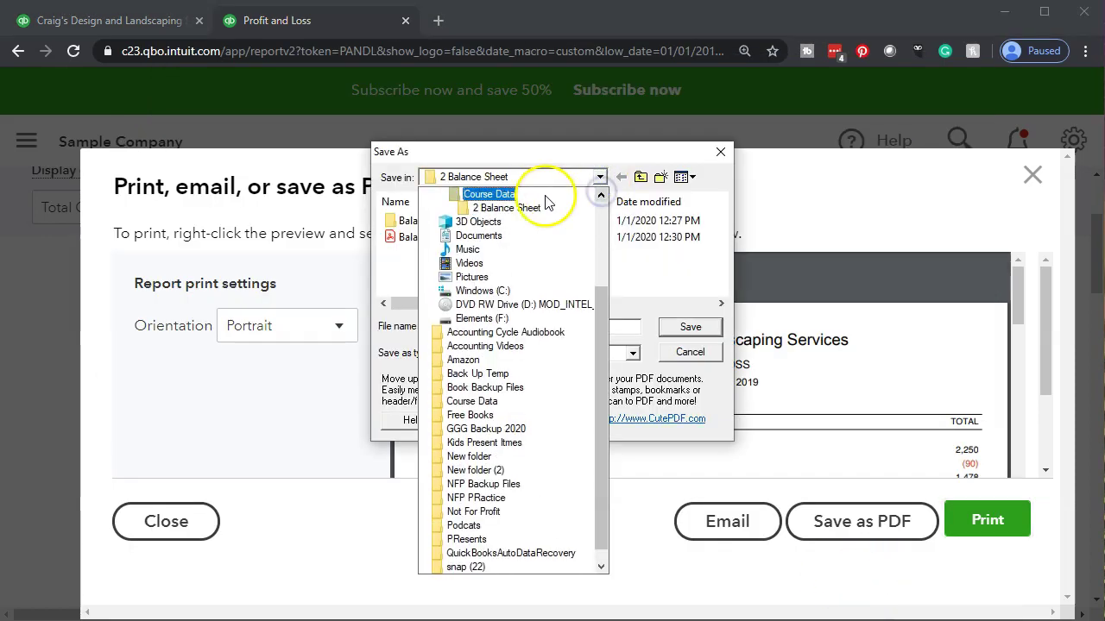
pyautogui.click(517, 193)
pyautogui.doubleClick(432, 256)
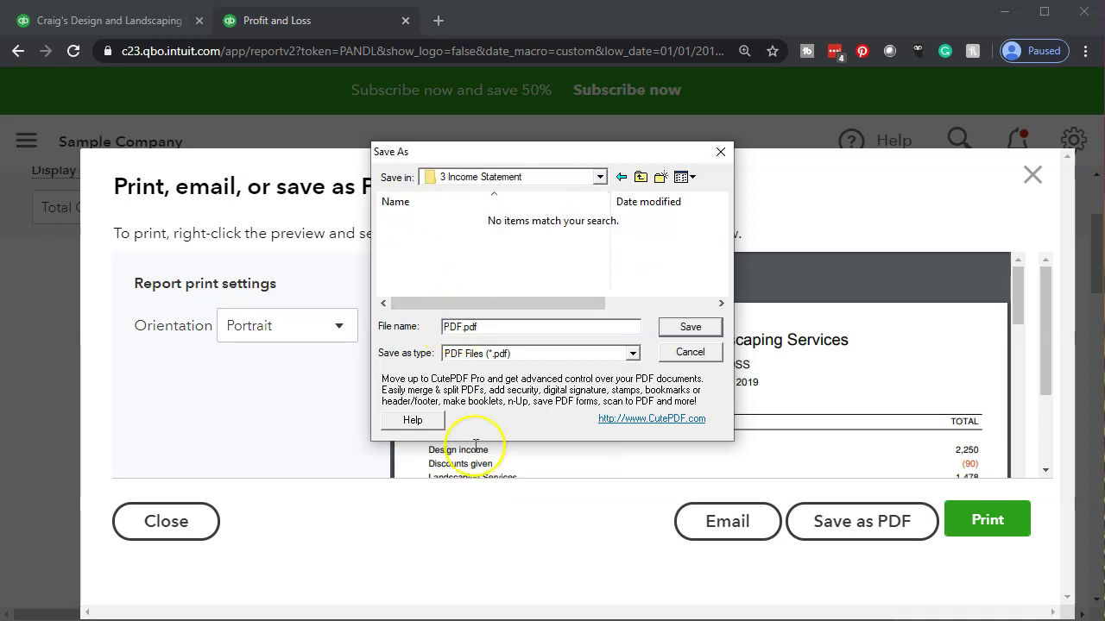
pyautogui.press('BackSpace')
pyautogui.press('BackSpace')
pyautogui.press('BackSpace')
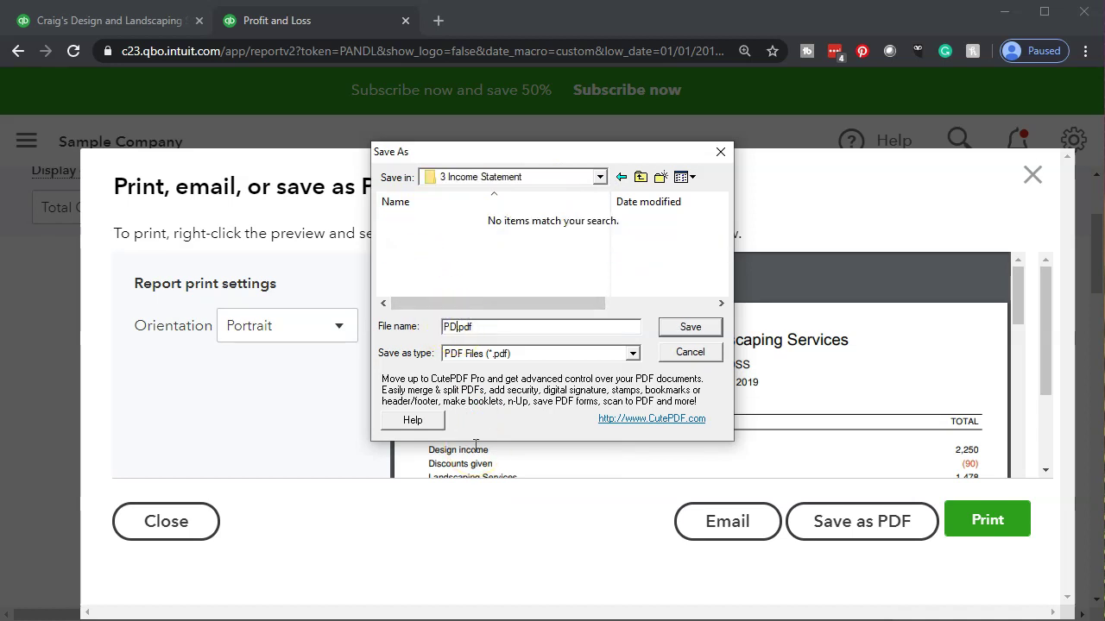
pyautogui.write('Profit and ')
pyautogui.write('Loss Re')
pyautogui.write('port')
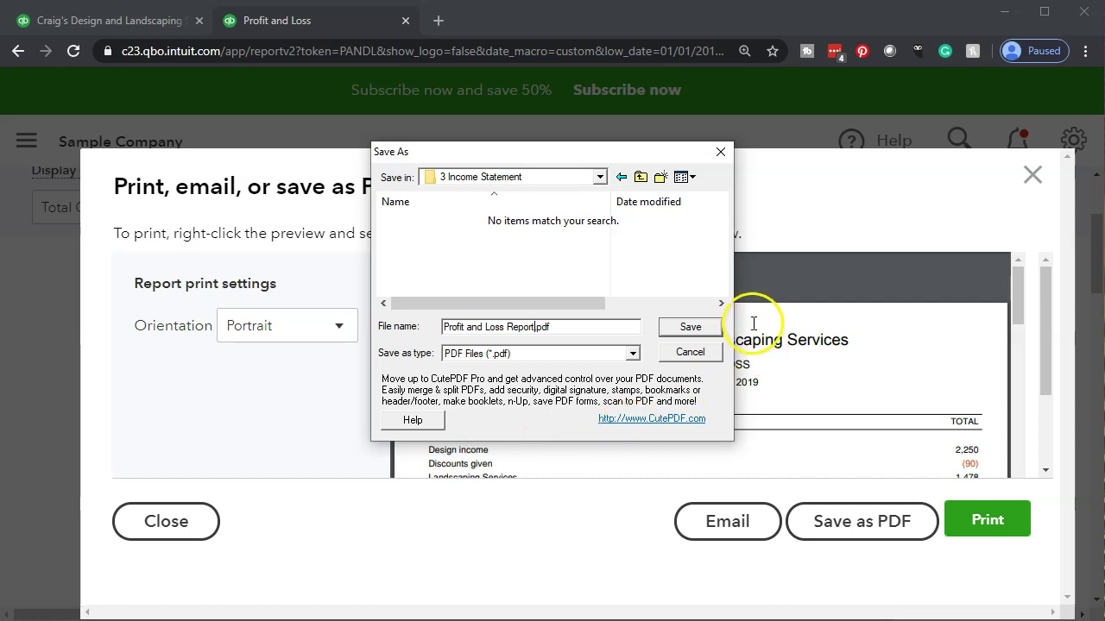
pyautogui.click(690, 326)
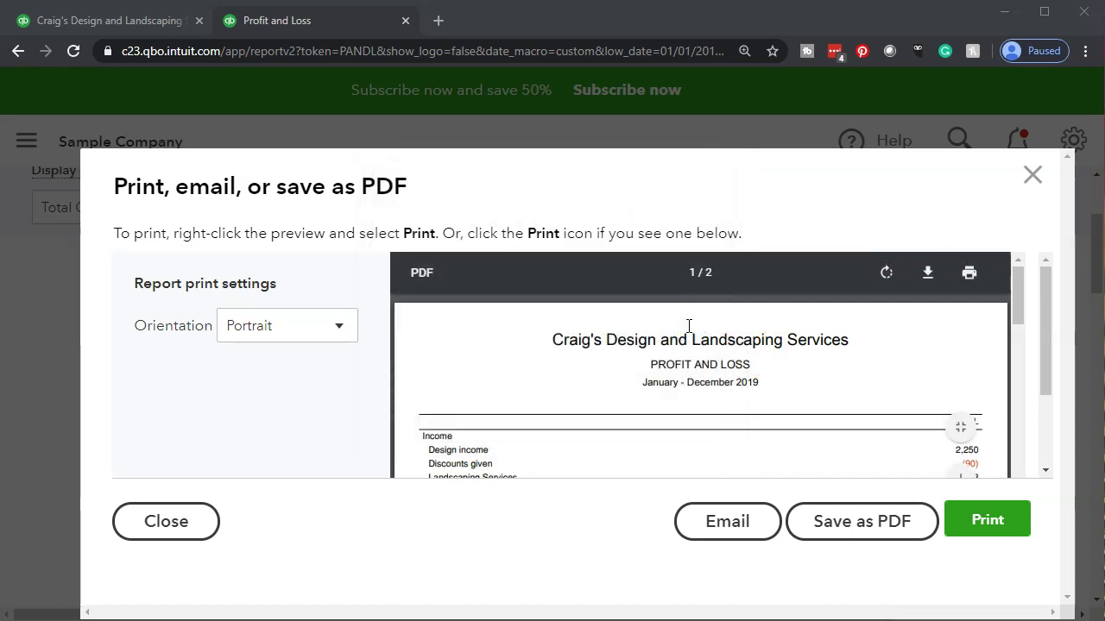
pyautogui.click(1032, 176)
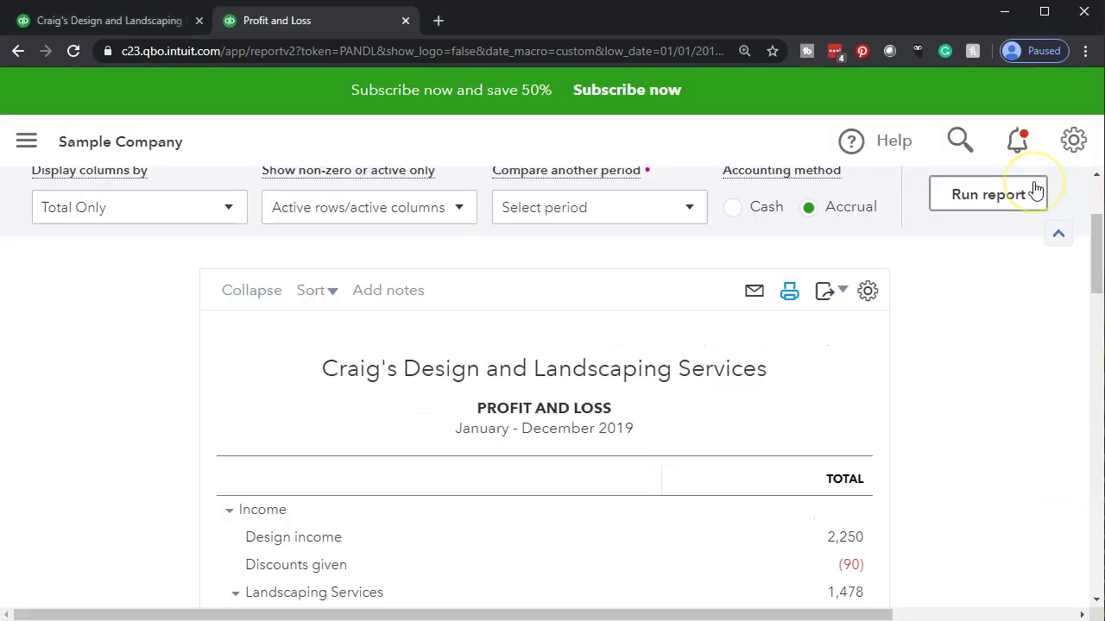
# Export the Profit and Loss report to Excel, open the downloaded workbook and enable editing.
pyautogui.click(839, 298)
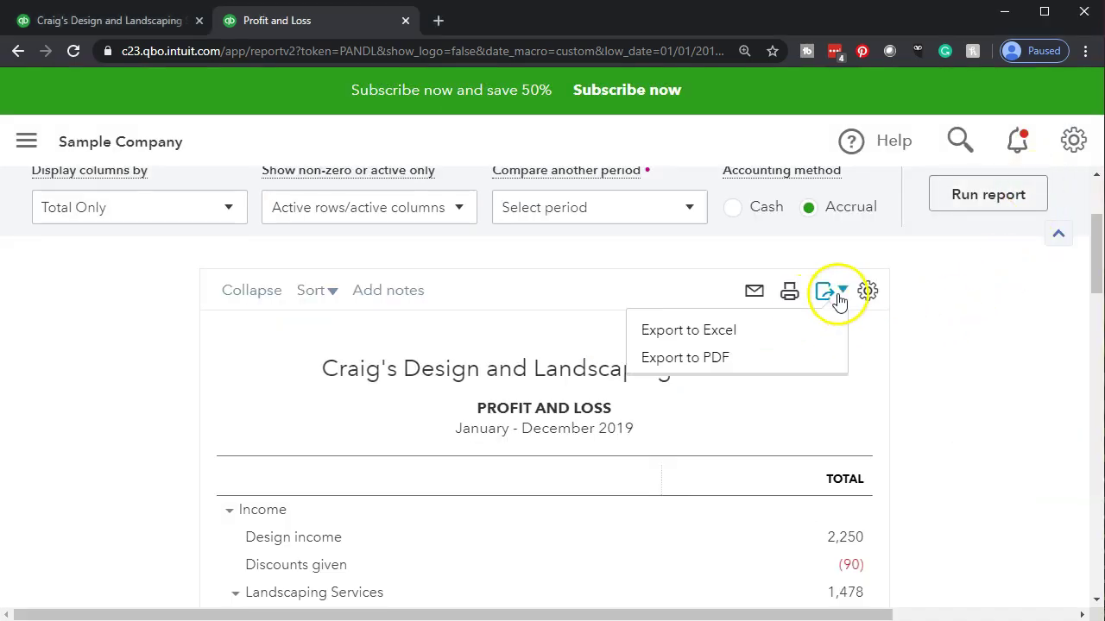
pyautogui.click(762, 332)
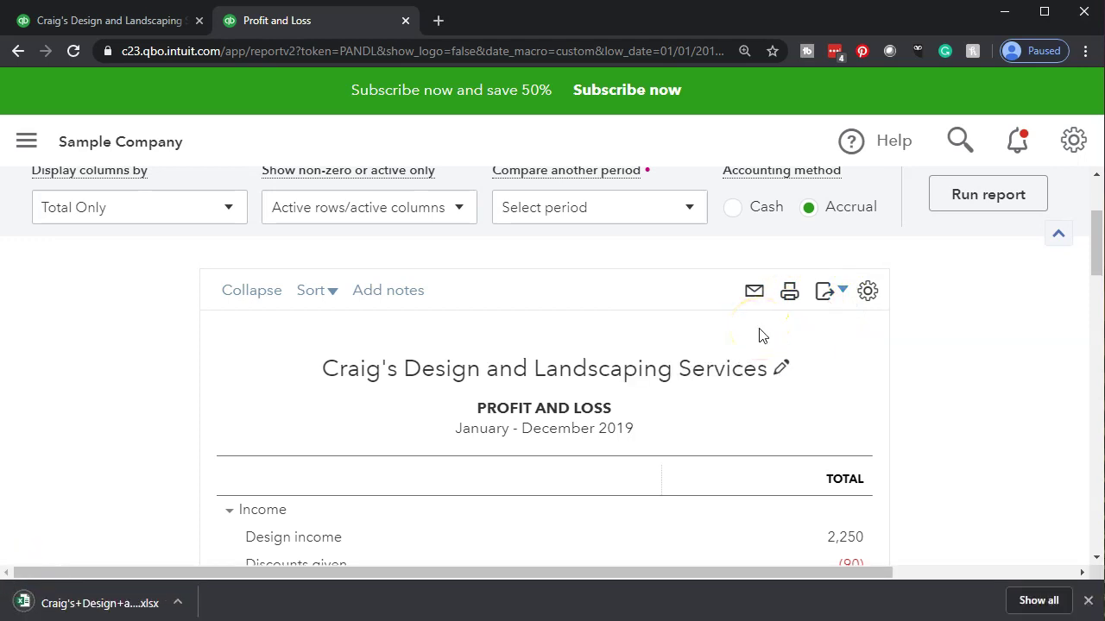
pyautogui.click(101, 606)
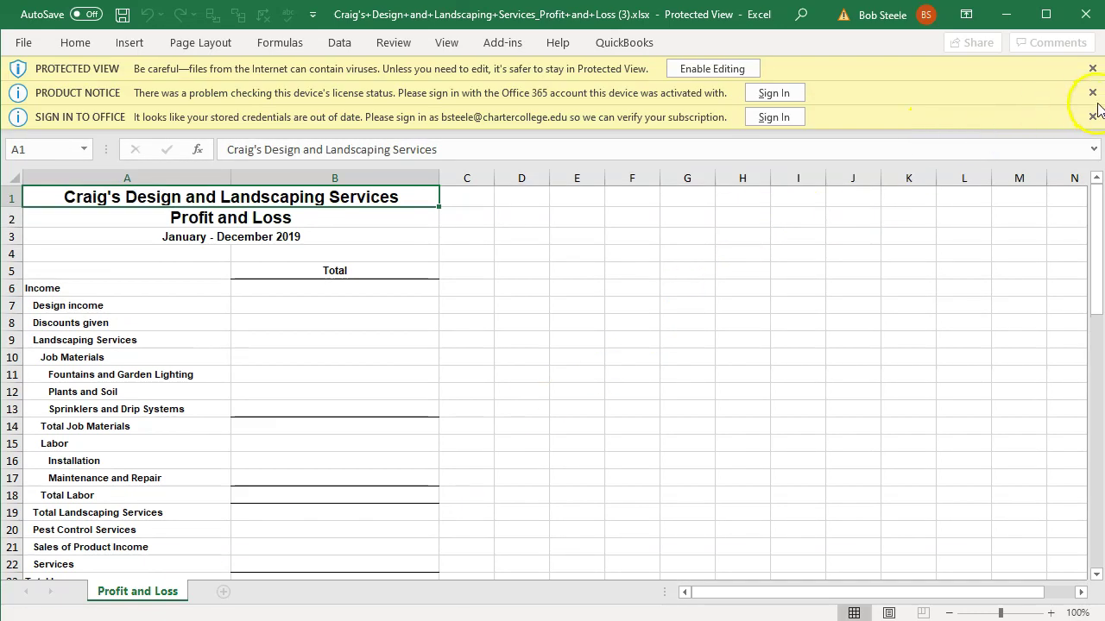
pyautogui.click(720, 70)
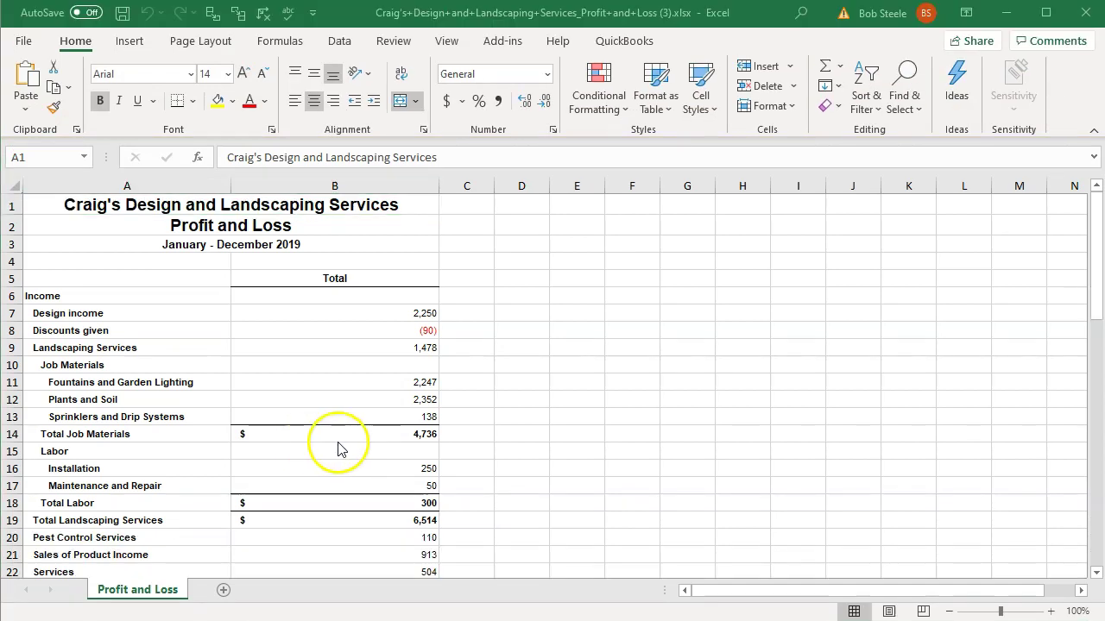
# Examine the worksheet in Page Layout view, return to Normal view and inspect the Installation amount in B16.
pyautogui.click(889, 612)
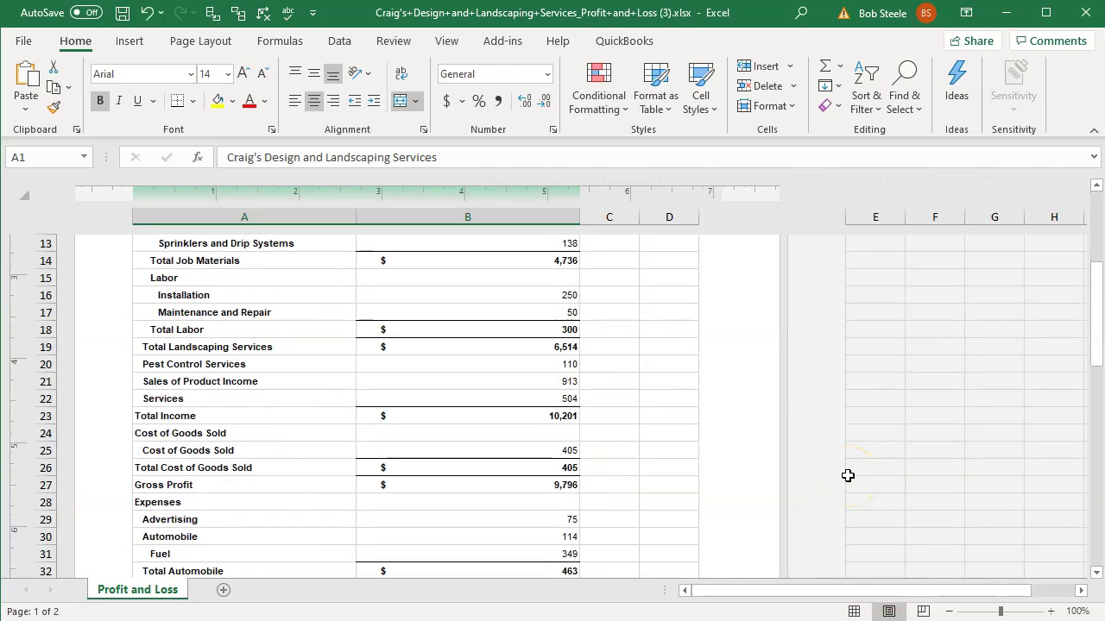
pyautogui.click(854, 610)
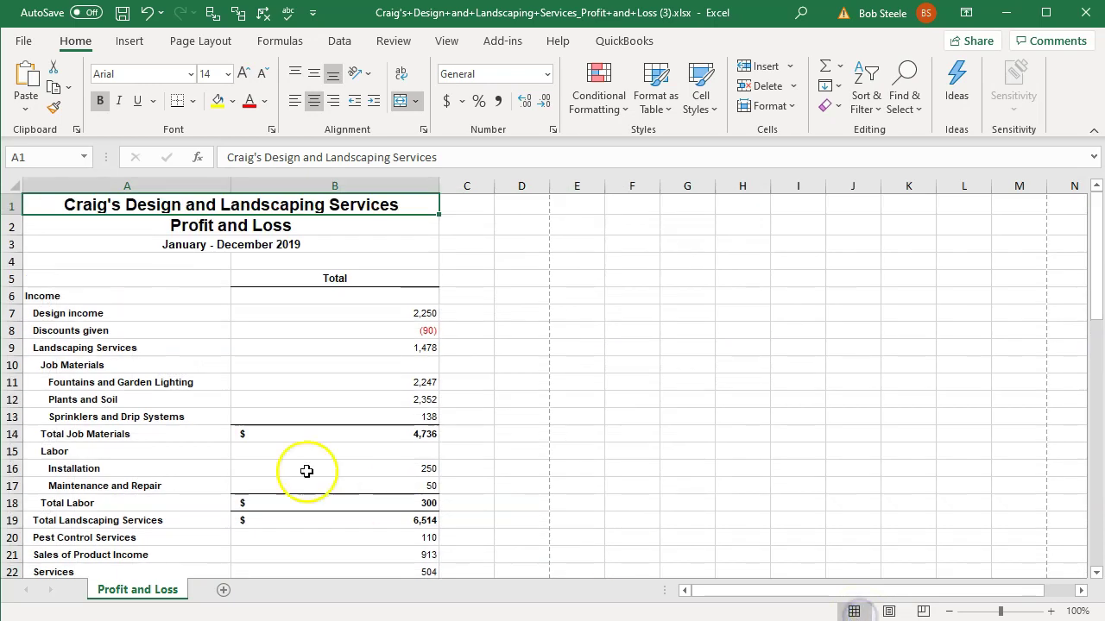
pyautogui.click(304, 469)
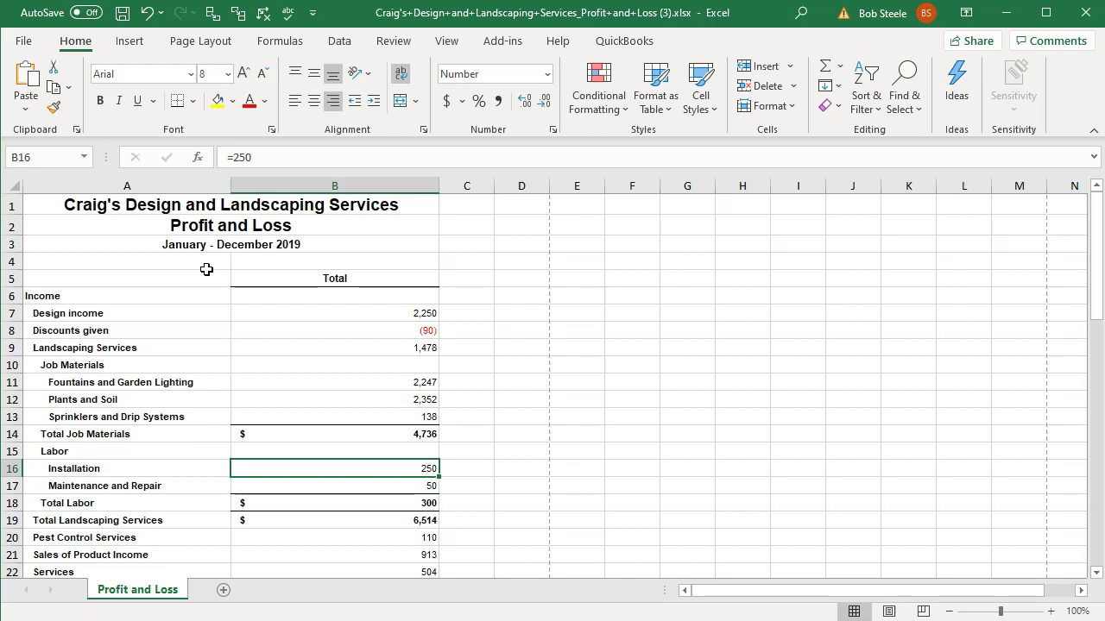
# Save the workbook in the "3 Income Statement" folder as "Profit and Loss Reports 12.31.xlsx".
pyautogui.click(23, 41)
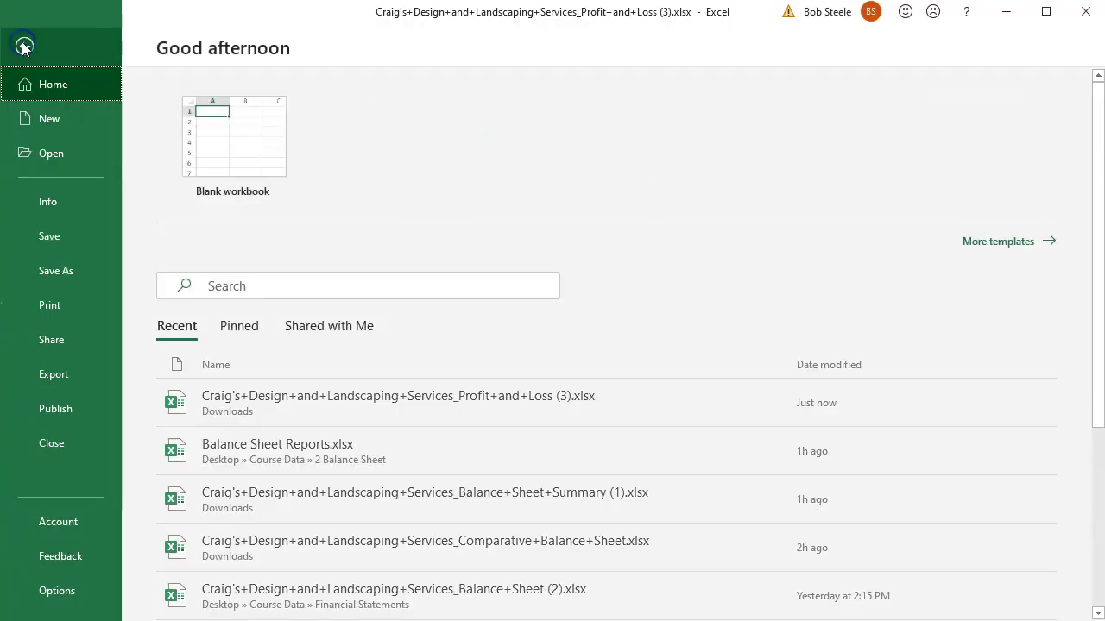
pyautogui.click(61, 270)
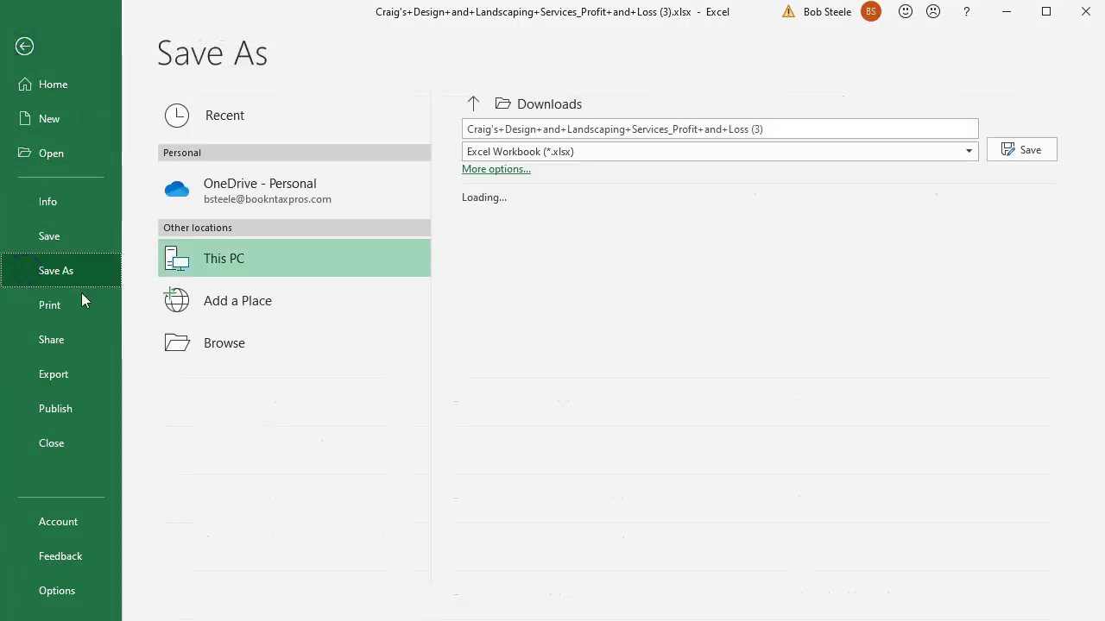
pyautogui.click(227, 347)
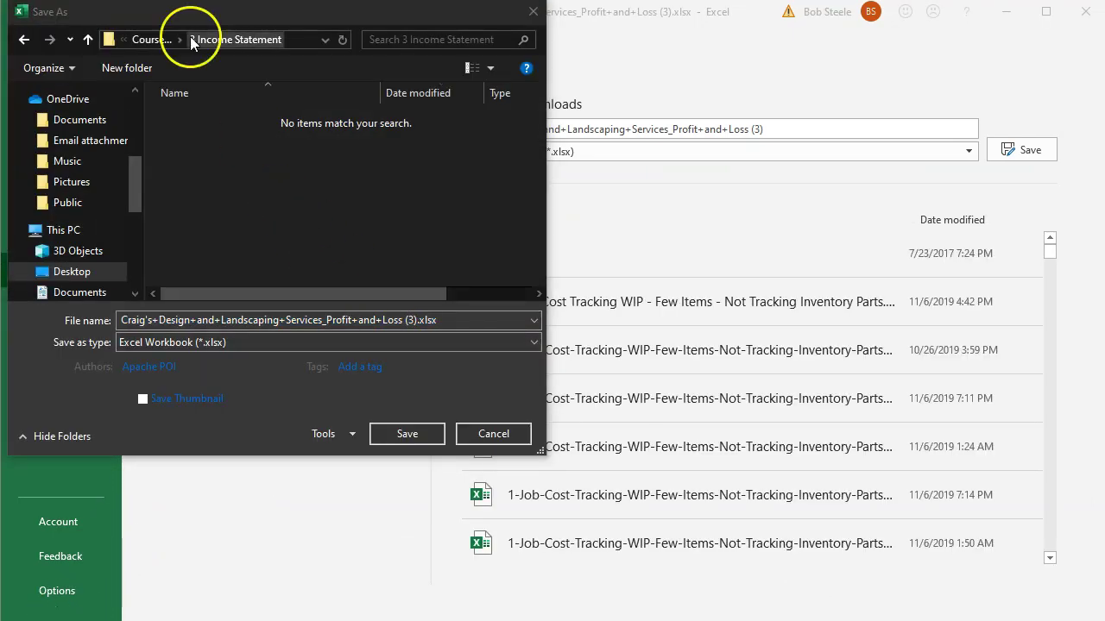
pyautogui.click(397, 320)
pyautogui.press('Home')
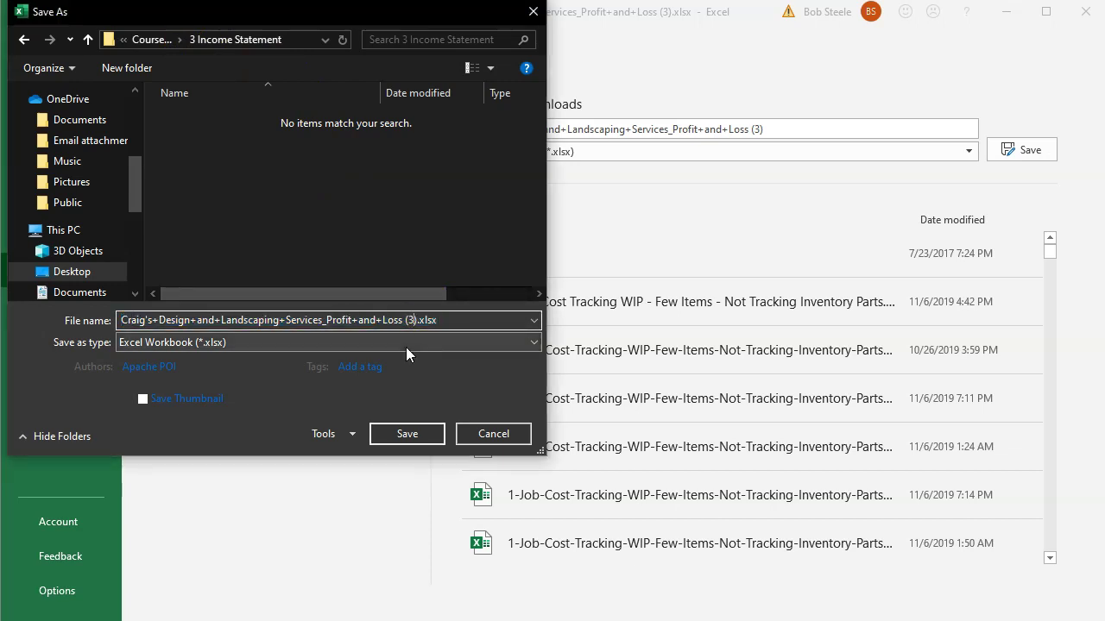
pyautogui.press('BackSpace')
pyautogui.press('BackSpace')
pyautogui.press('BackSpace')
pyautogui.press('BackSpace')
pyautogui.press('BackSpace')
pyautogui.press('BackSpace')
pyautogui.press('BackSpace')
pyautogui.press('BackSpace')
pyautogui.press('BackSpace')
pyautogui.press('BackSpace')
pyautogui.press('BackSpace')
pyautogui.press('BackSpace')
pyautogui.press('BackSpace')
pyautogui.press('BackSpace')
pyautogui.press('BackSpace')
pyautogui.press('BackSpace')
pyautogui.press('BackSpace')
pyautogui.press('BackSpace')
pyautogui.press('BackSpace')
pyautogui.press('BackSpace')
pyautogui.write('Profit and Loss Reports')
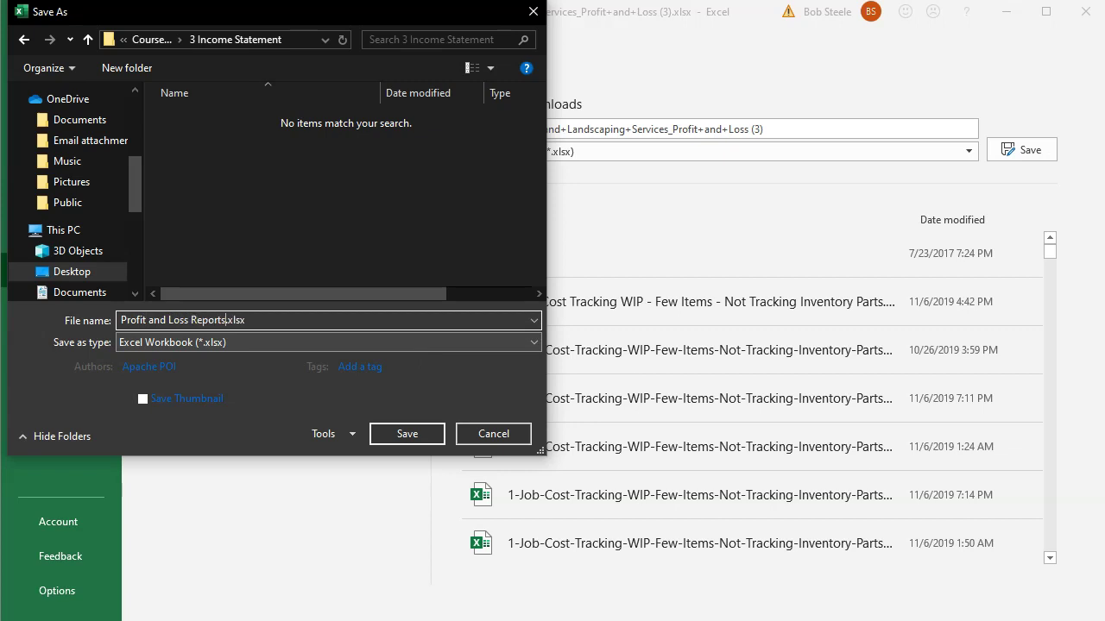
pyautogui.write(' 12/31')
pyautogui.press('BackSpace')
pyautogui.press('BackSpace')
pyautogui.write('31')
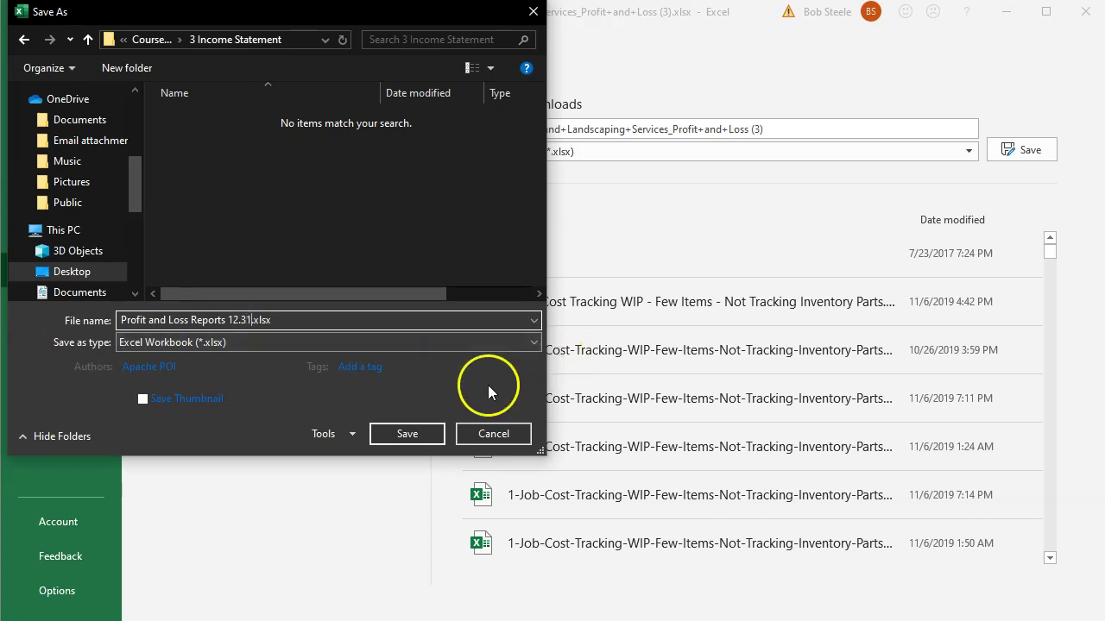
pyautogui.click(408, 433)
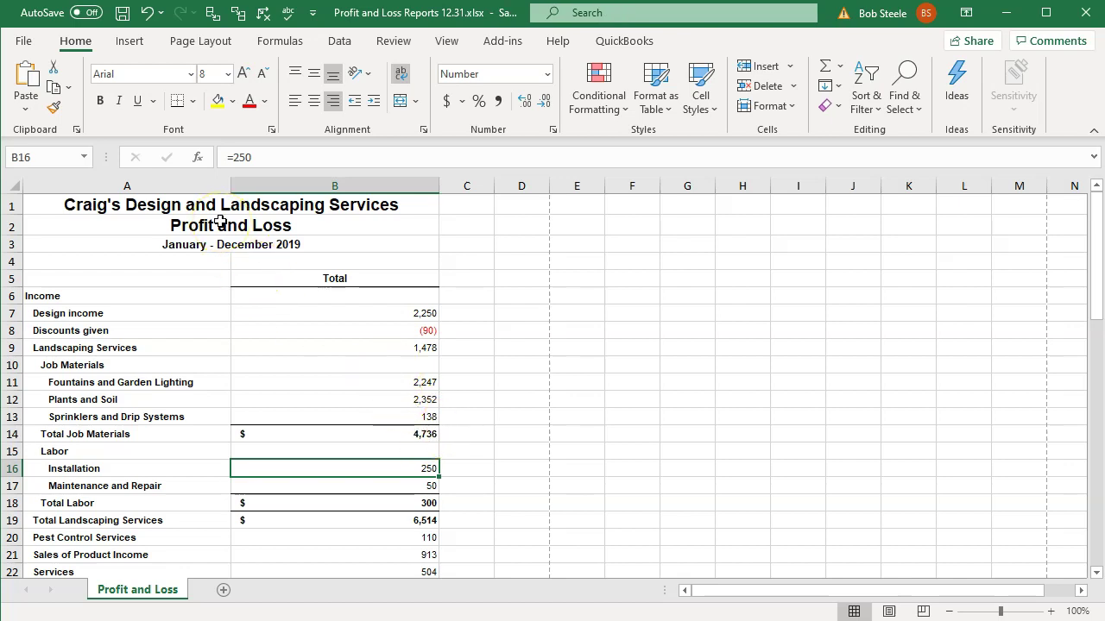
# Set the print settings to Print Entire Workbook and check the second page of the print preview.
pyautogui.click(26, 45)
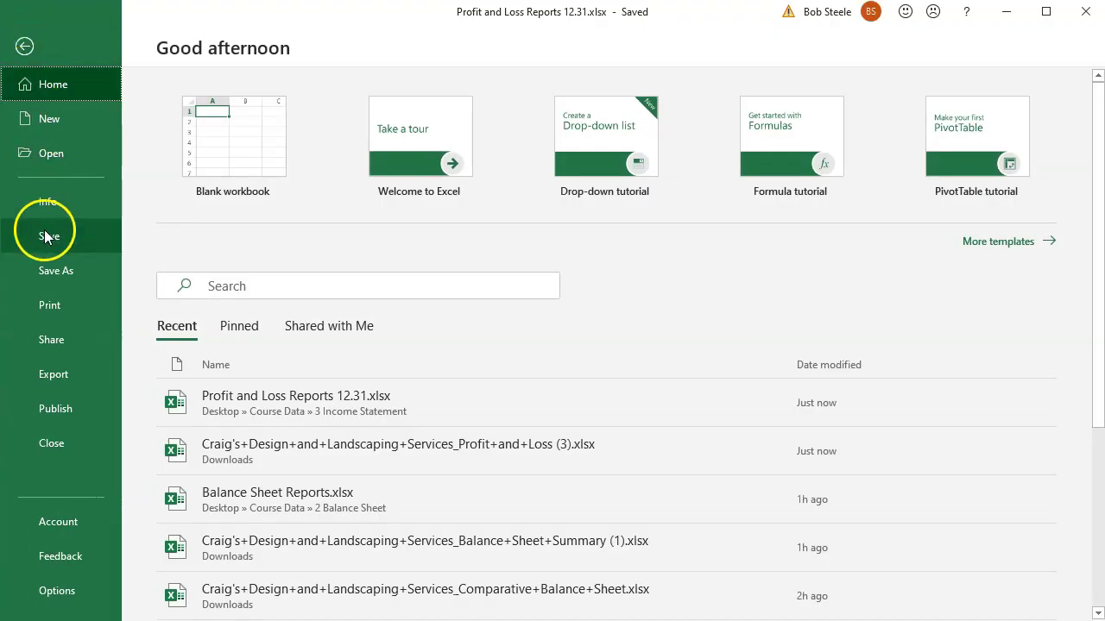
pyautogui.click(49, 304)
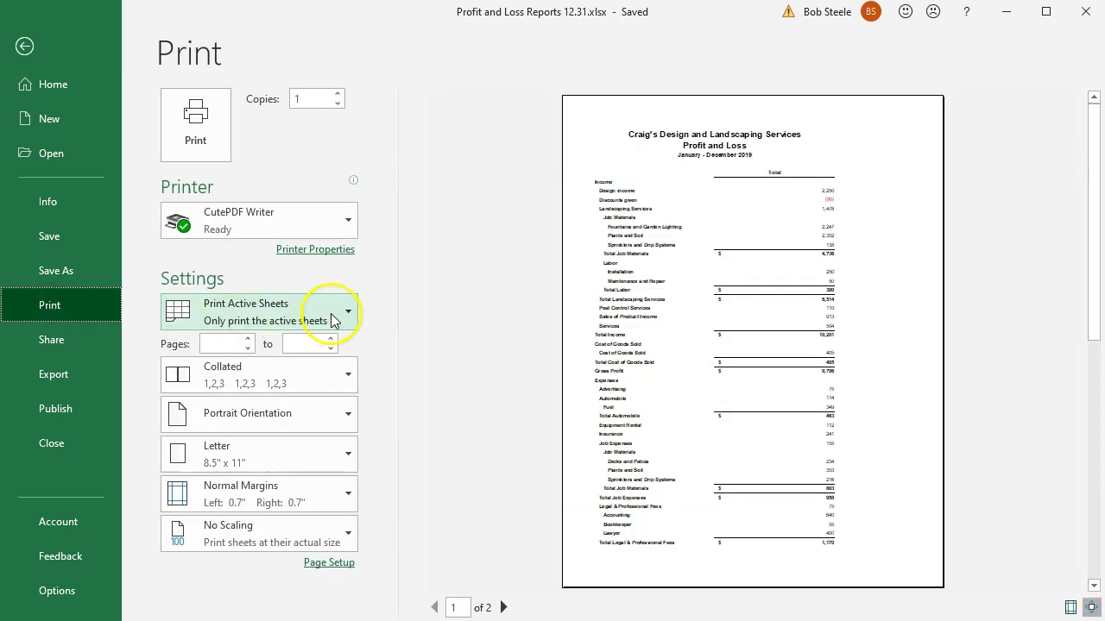
pyautogui.click(333, 321)
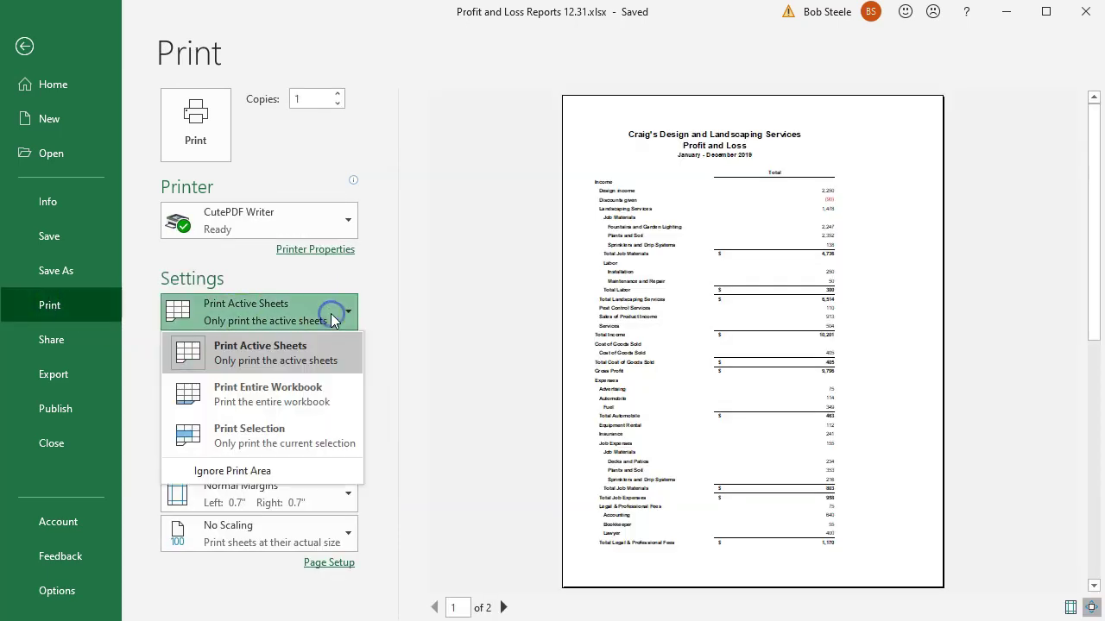
pyautogui.click(296, 410)
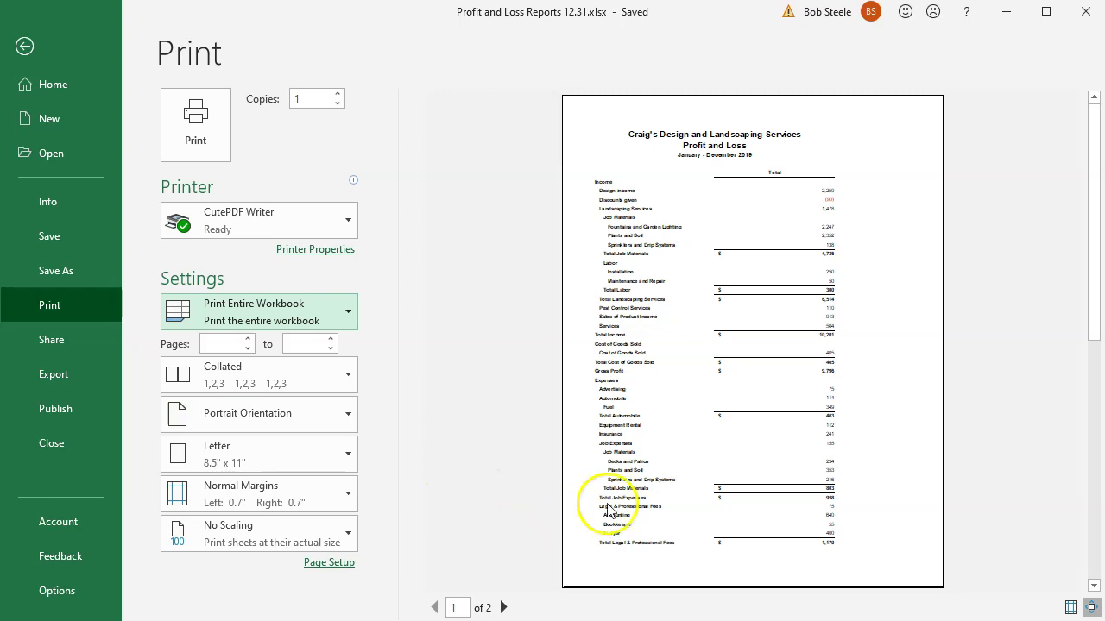
pyautogui.click(503, 607)
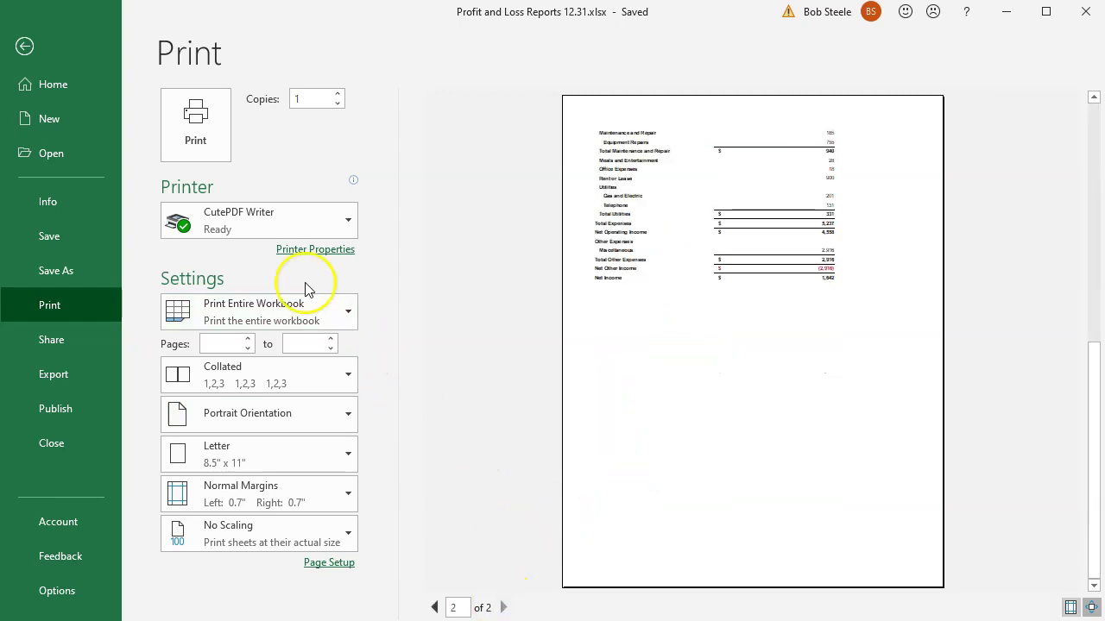
# Print the workbook with CutePDF Writer and save it as "Profit and Loss Reports 12.31.pdf" in the "3 Income Statement" folder.
pyautogui.click(217, 154)
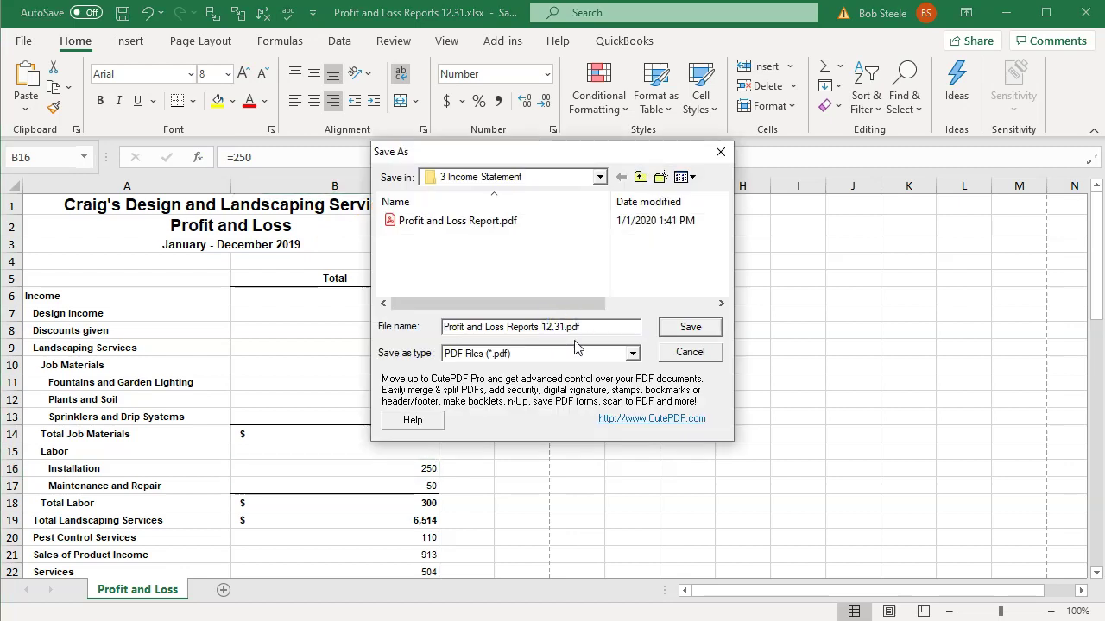
pyautogui.click(689, 327)
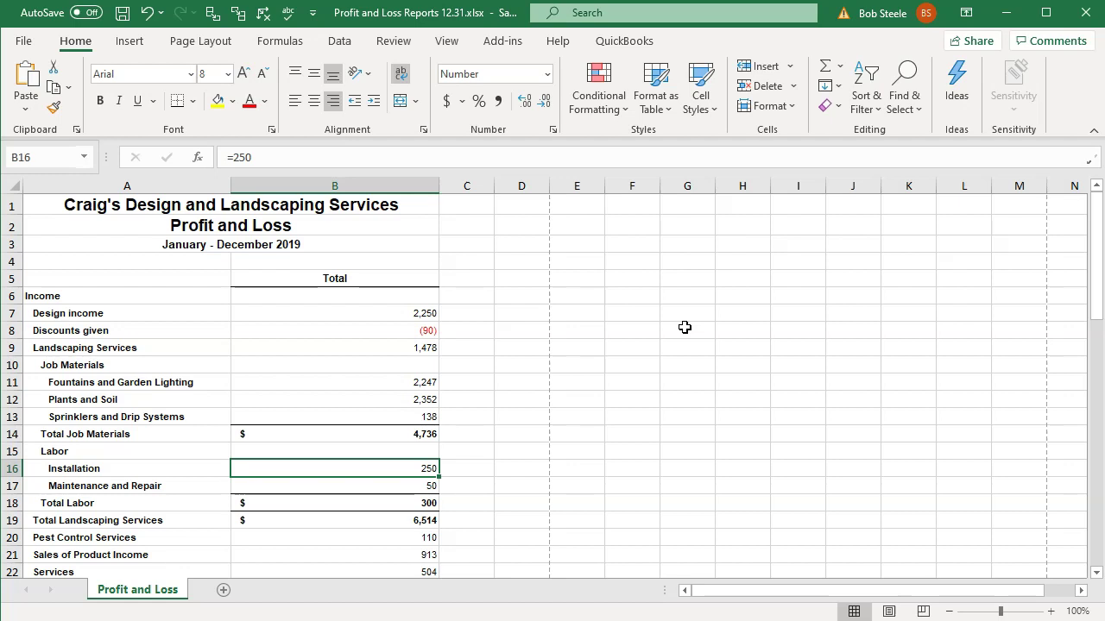
pyautogui.click(678, 380)
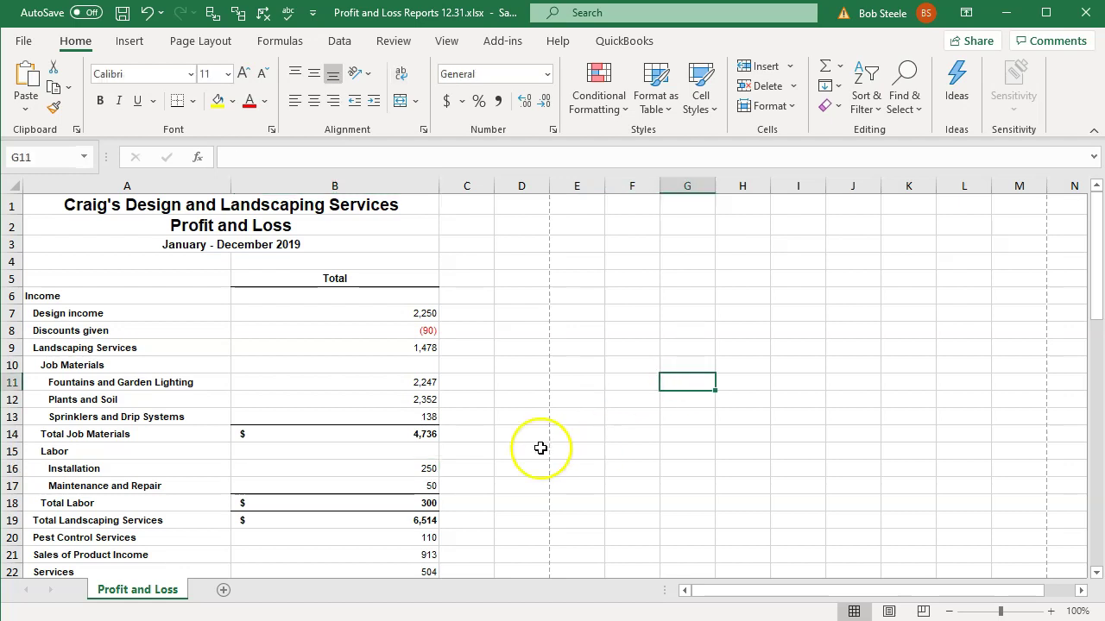